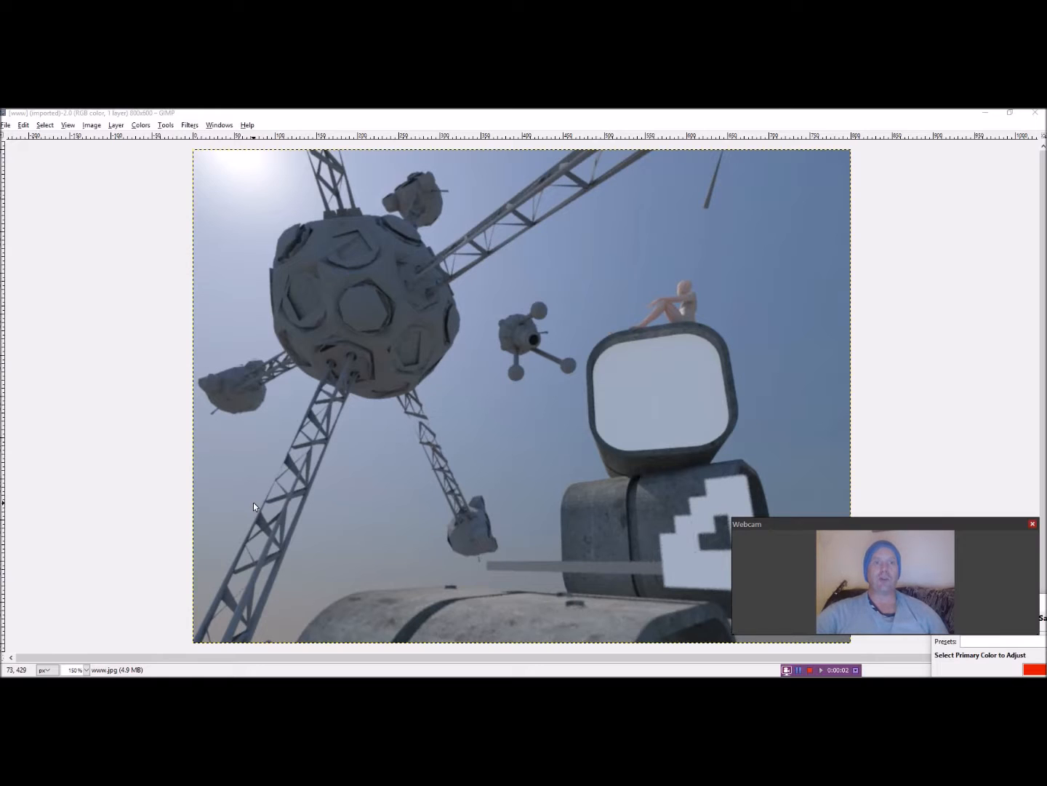
# Step: Show the hidden toolbox and docks beside the image
pyautogui.press('Tab')
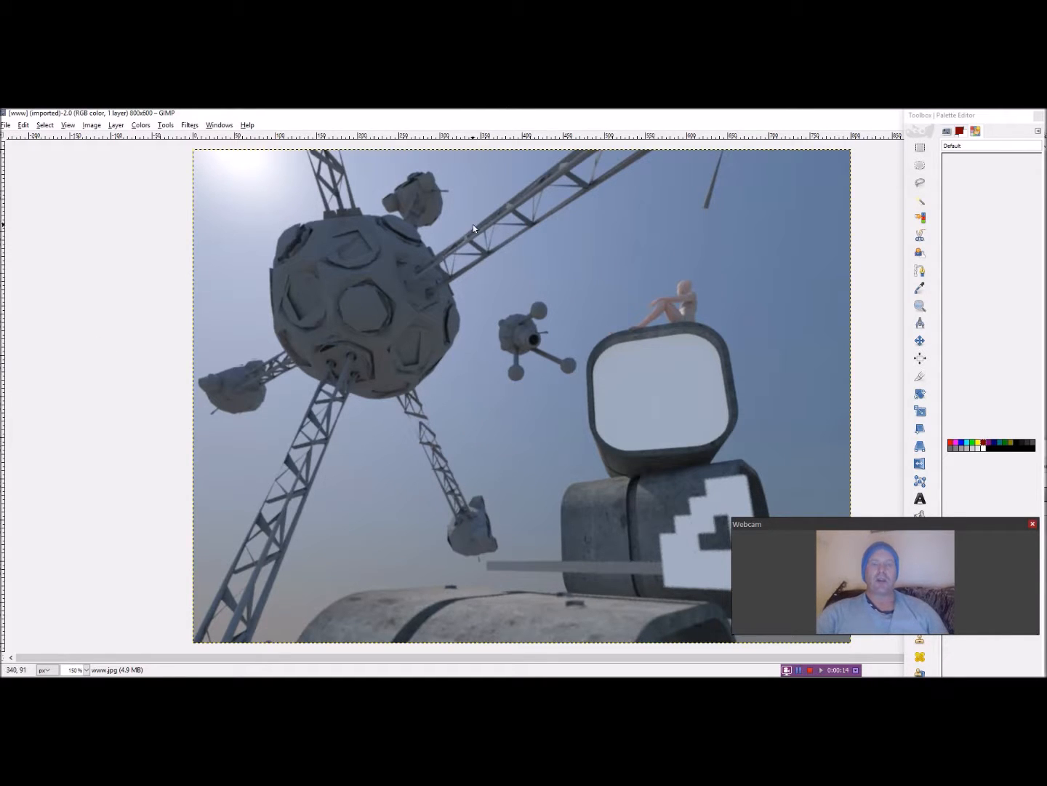
pyautogui.moveTo(866, 531); pyautogui.dragTo(890, 491)
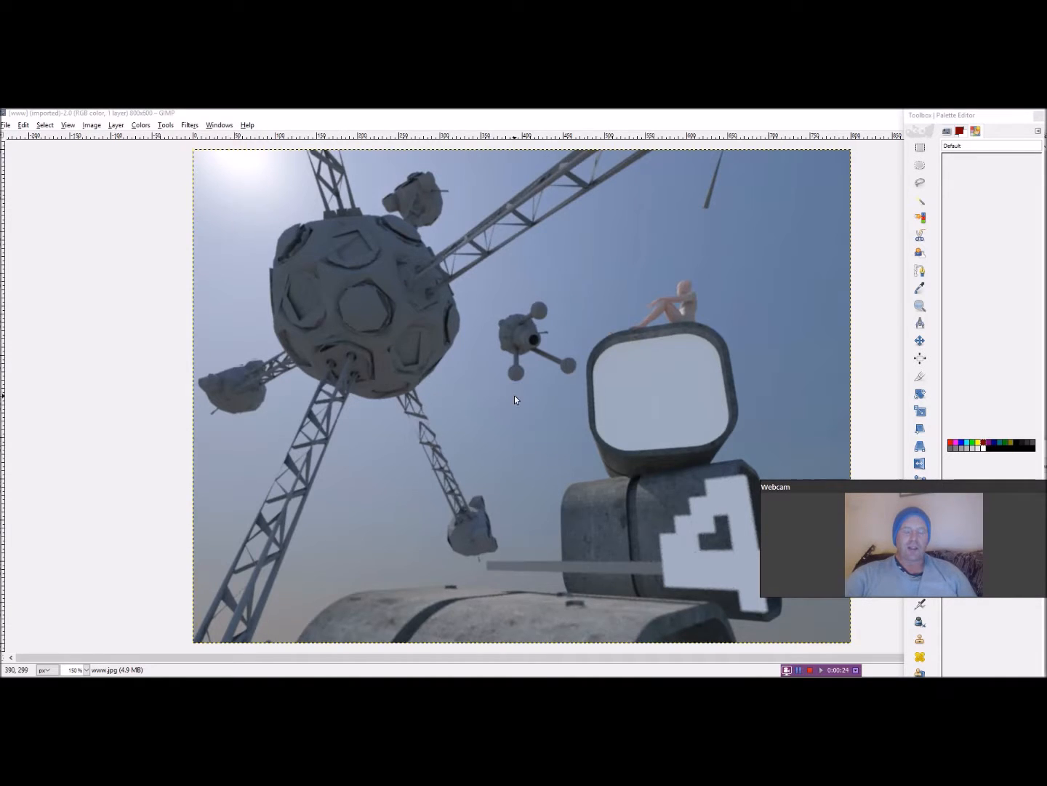
# Step: Examine the overall composition of the render, from the large spherical station to the block marked 4
pyautogui.press('-')
pyautogui.press('-')
pyautogui.press('1')
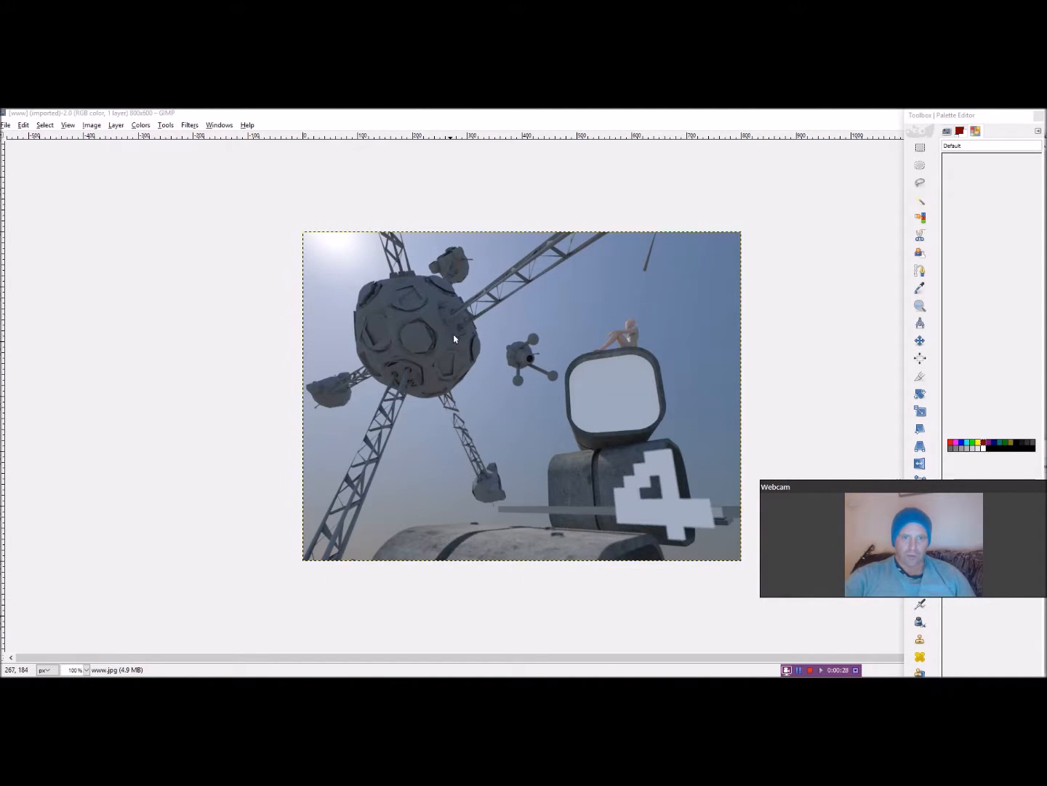
pyautogui.press('+')
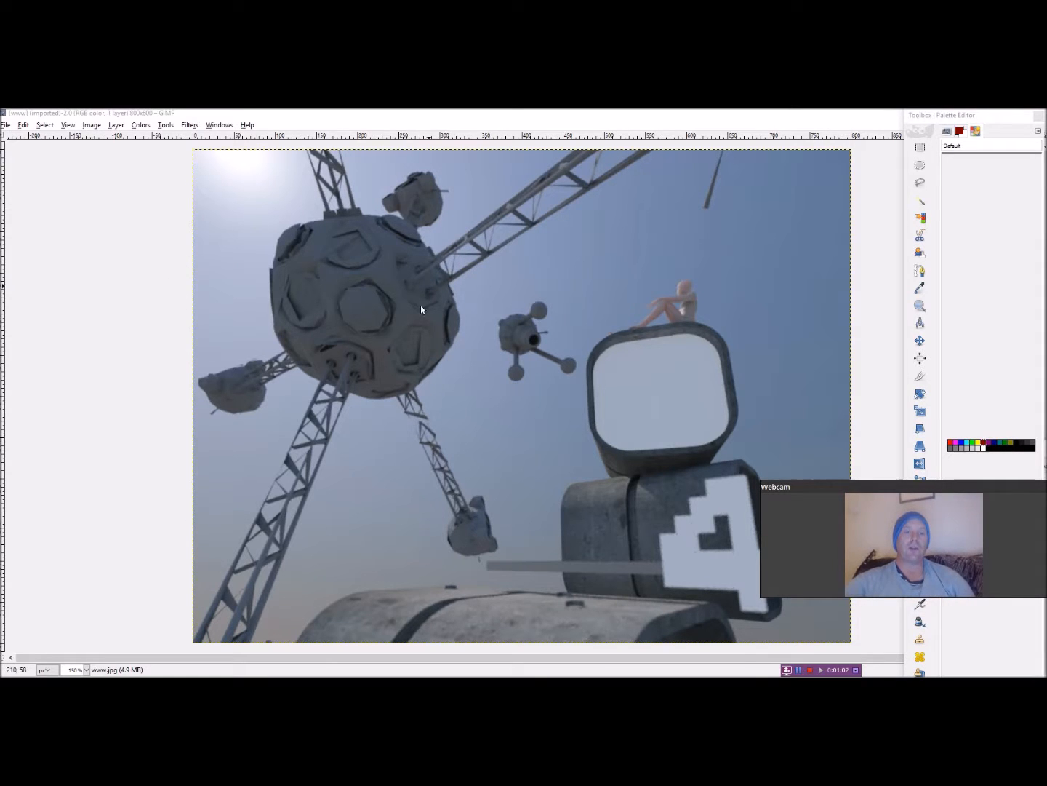
pyautogui.scroll(-2, 349, 332)
pyautogui.scroll(3, 202, 277)
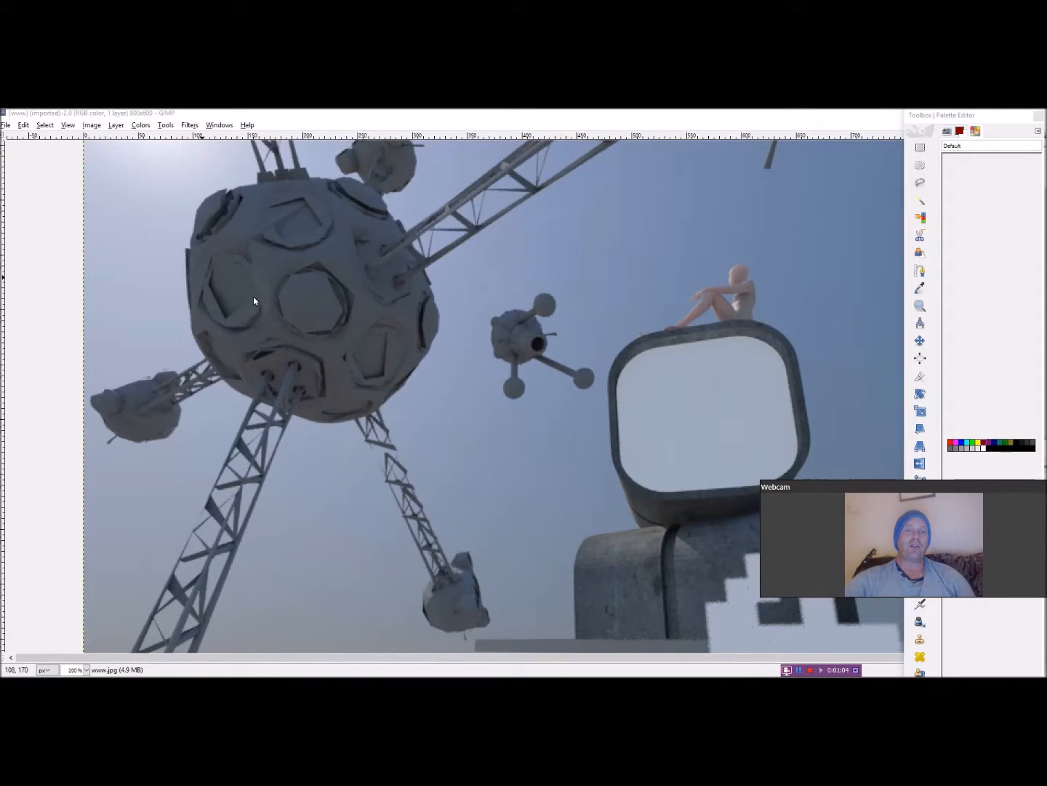
pyautogui.scroll(1, 253, 297)
pyautogui.scroll(1, 364, 233)
pyautogui.scroll(-4, 418, 382)
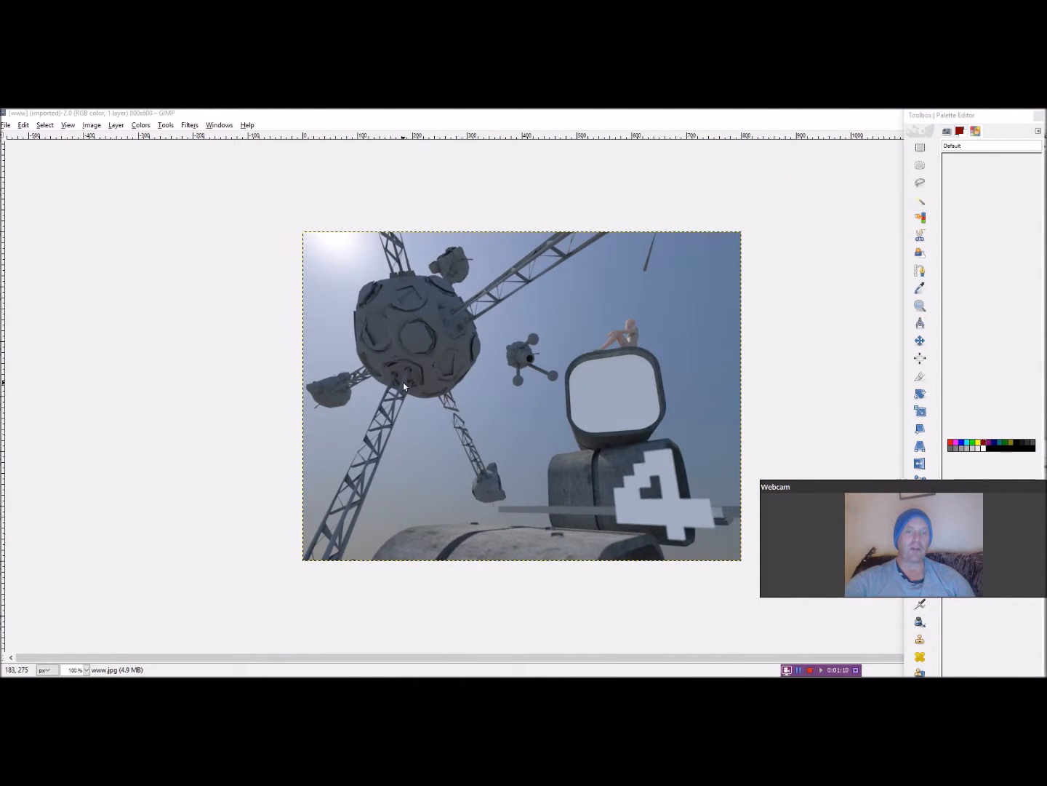
pyautogui.scroll(-1, 405, 384)
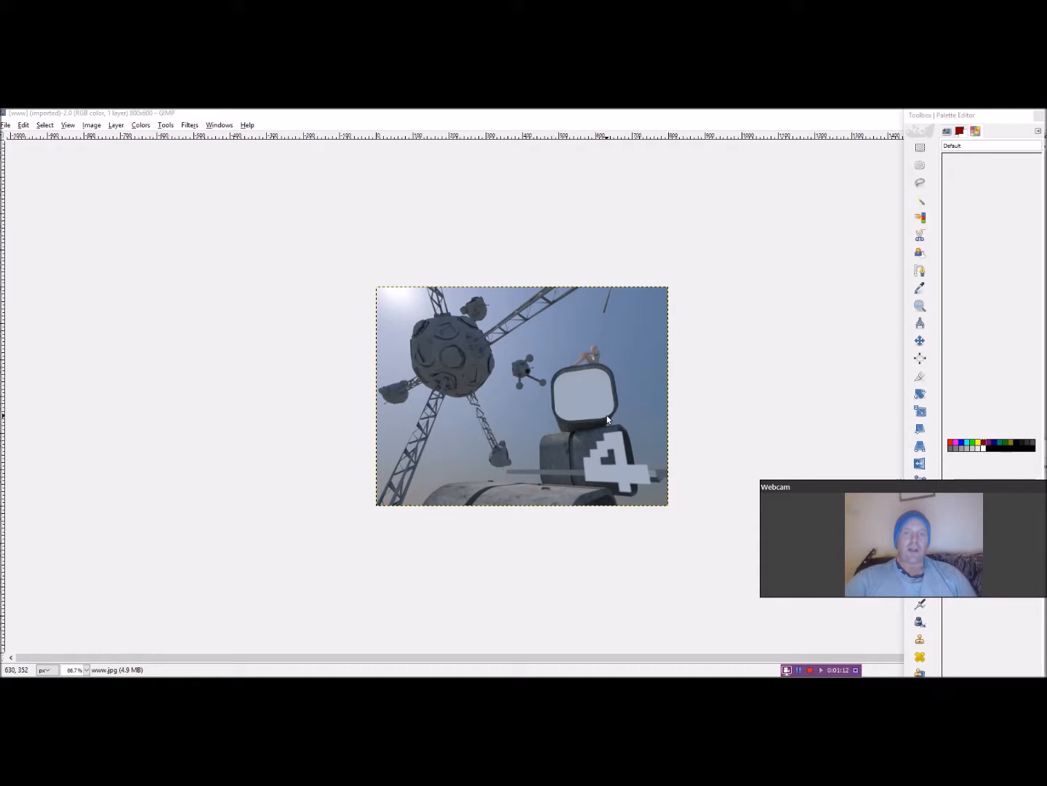
pyautogui.scroll(3, 607, 415)
pyautogui.scroll(-2, 644, 484)
pyautogui.scroll(1, 685, 525)
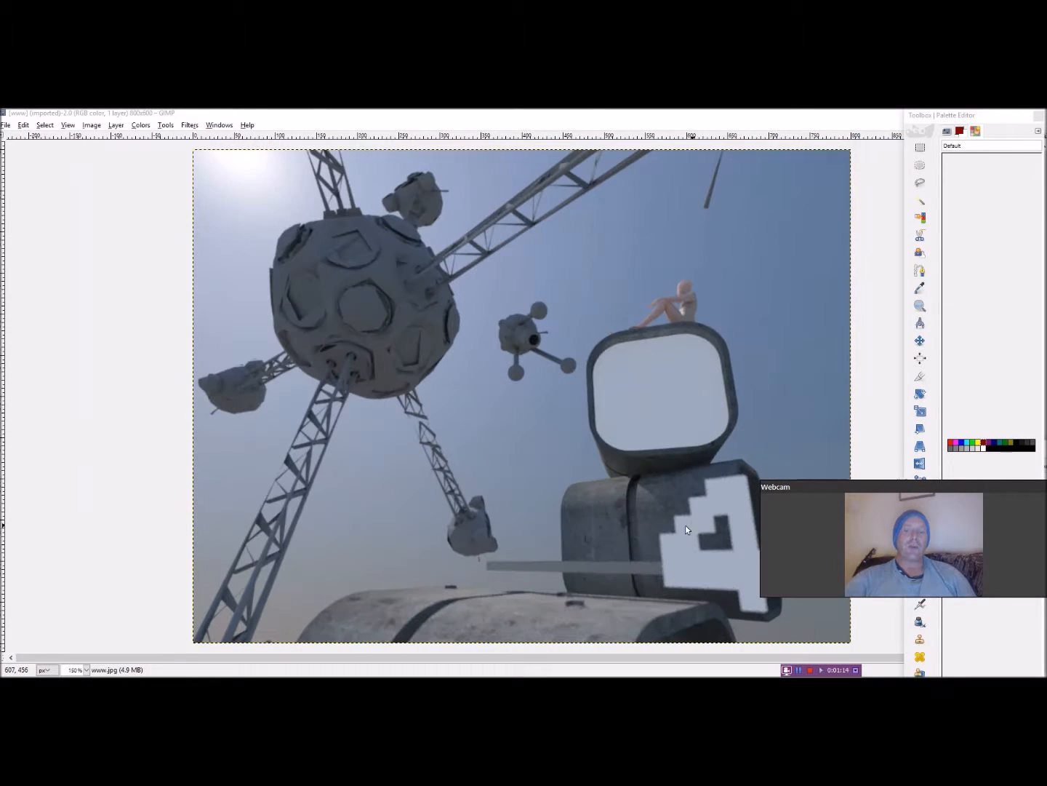
pyautogui.scroll(1, 671, 520)
pyautogui.scroll(-2, 533, 342)
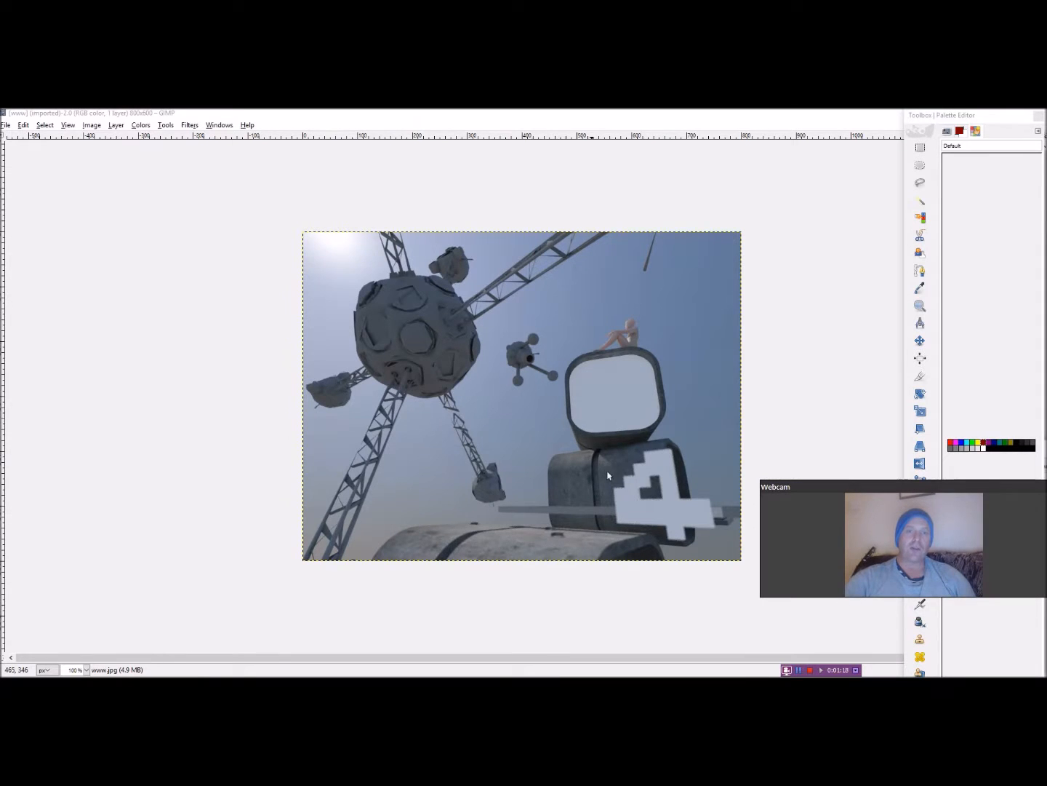
pyautogui.scroll(-2, 620, 489)
pyautogui.scroll(2, 606, 469)
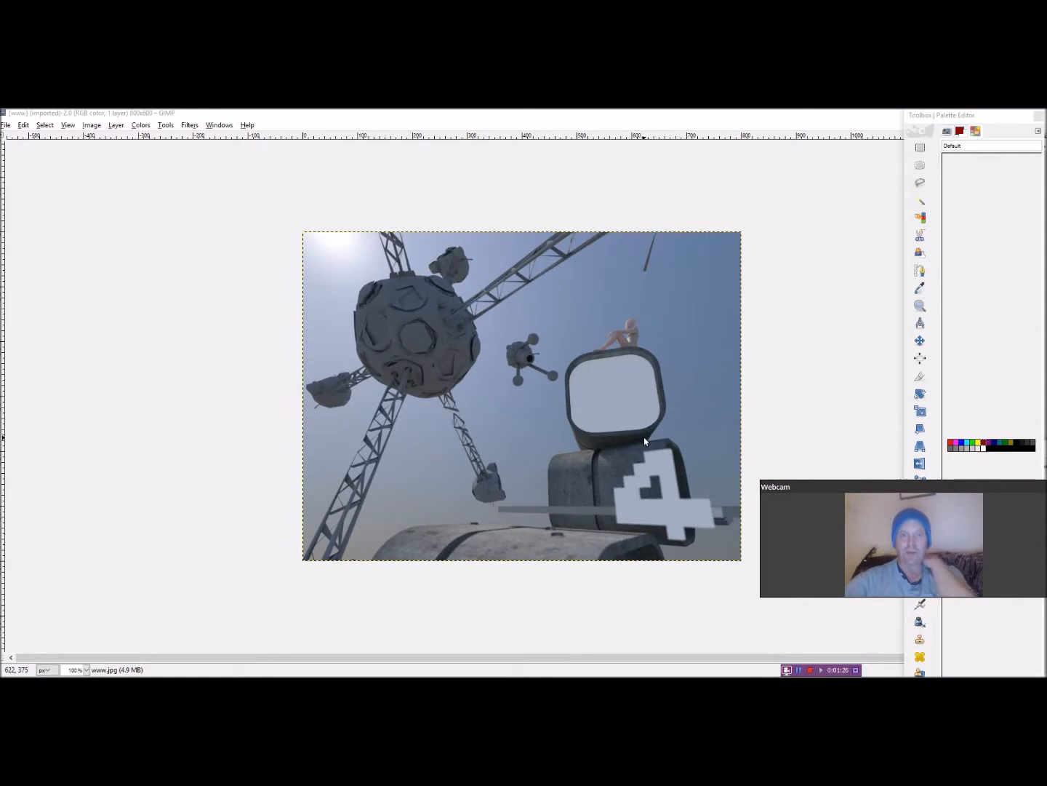
# Step: Examine the white-faced block and the small satellite beside it at several magnifications
pyautogui.press('2')
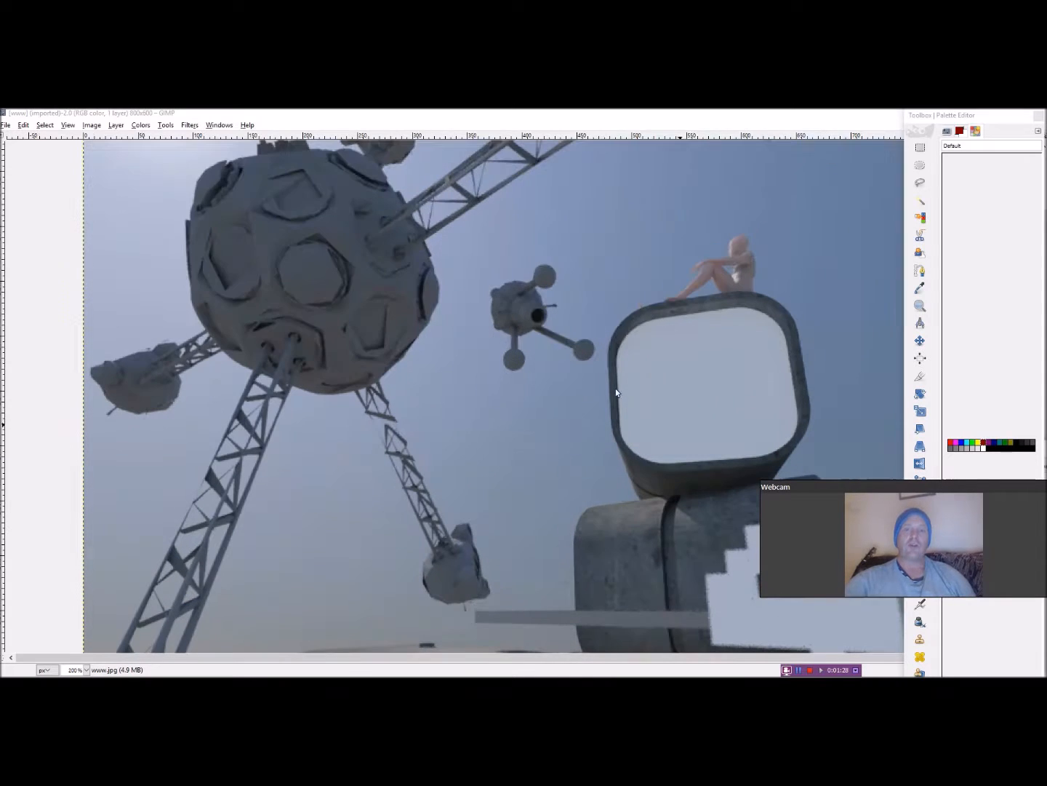
pyautogui.press('-')
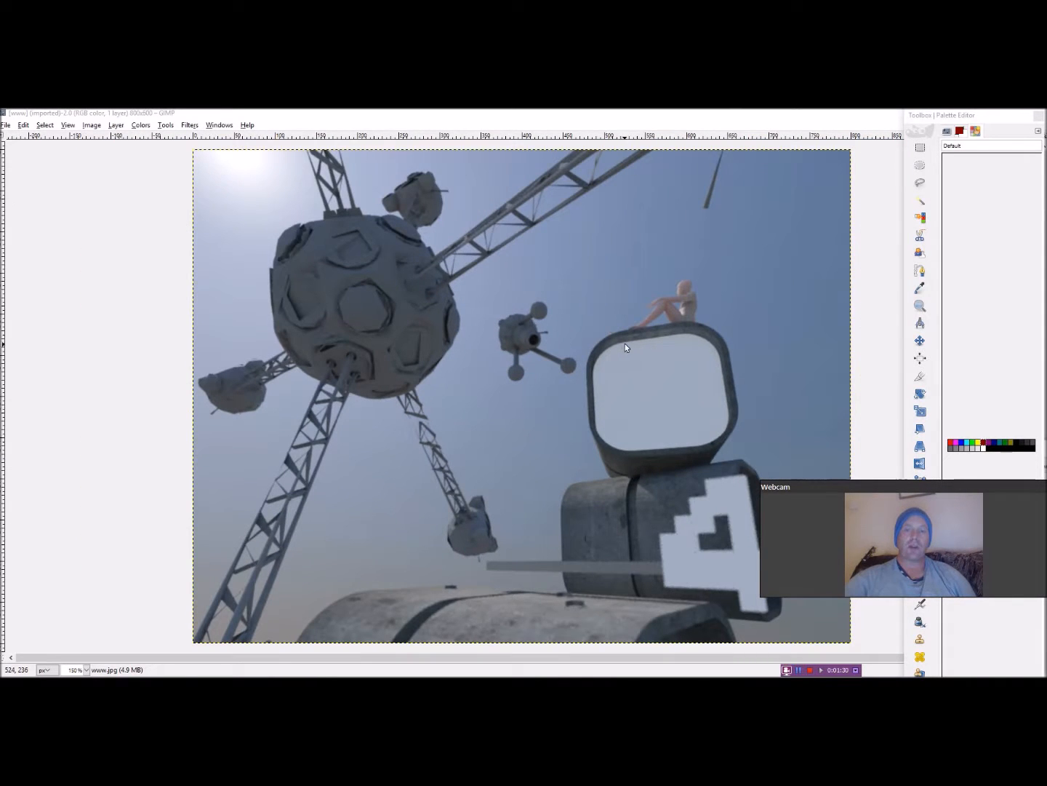
pyautogui.press('+')
pyautogui.press('+')
pyautogui.press('+')
pyautogui.press('-')
pyautogui.press('-')
pyautogui.press('-')
pyautogui.press('-')
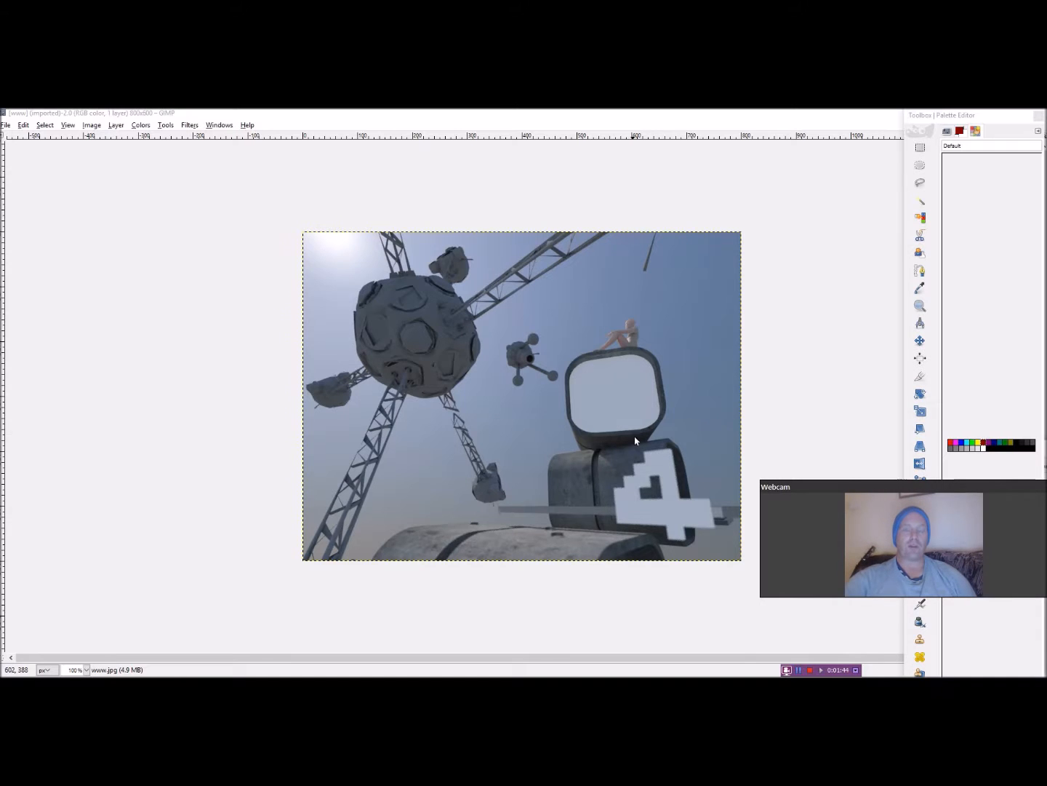
pyautogui.press('+')
pyautogui.press('+')
pyautogui.press('+')
pyautogui.press('+')
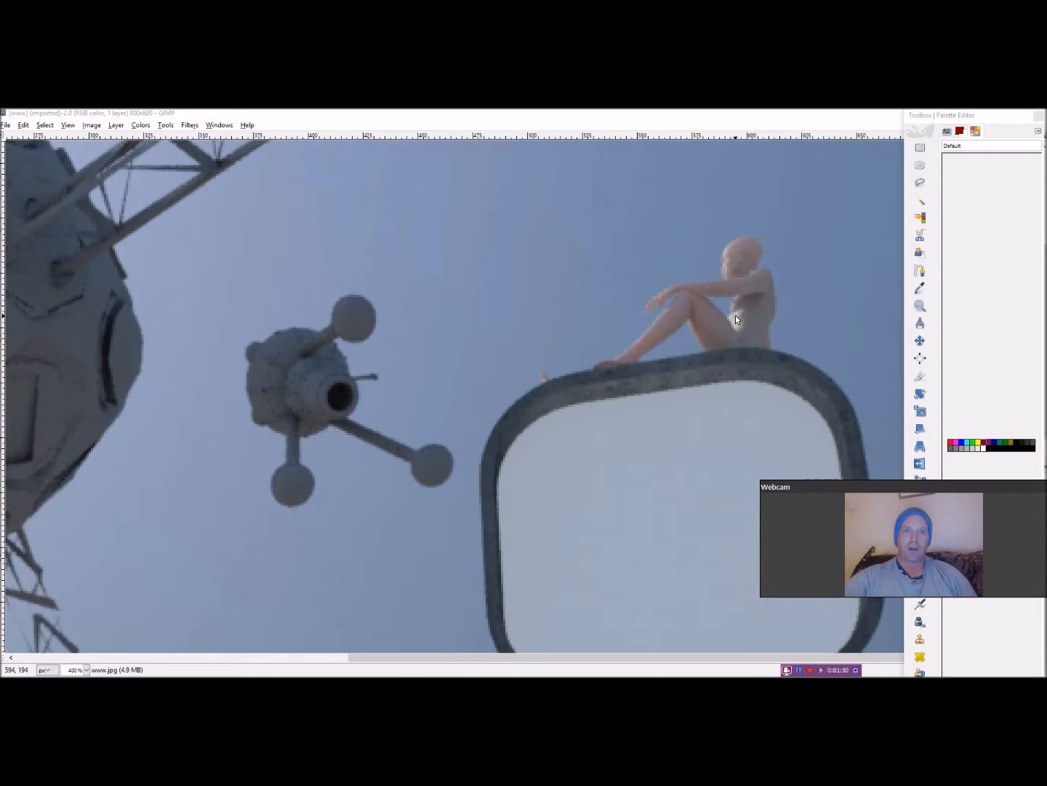
pyautogui.press('-')
pyautogui.press('-')
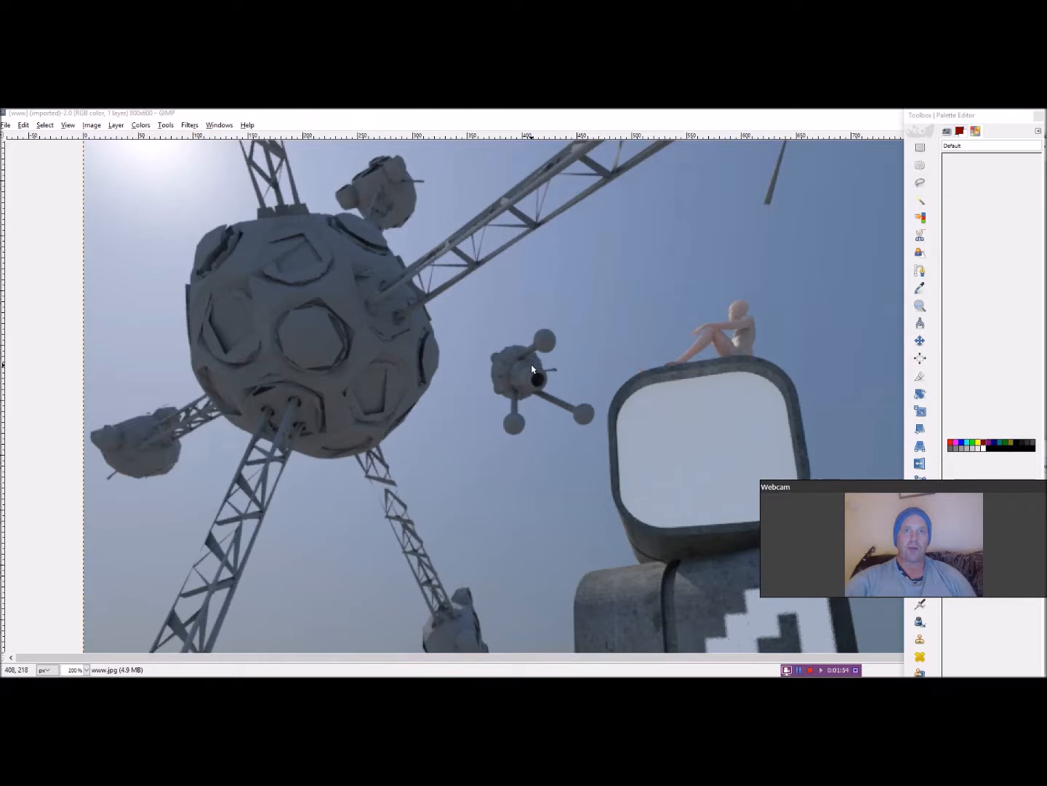
pyautogui.press('-')
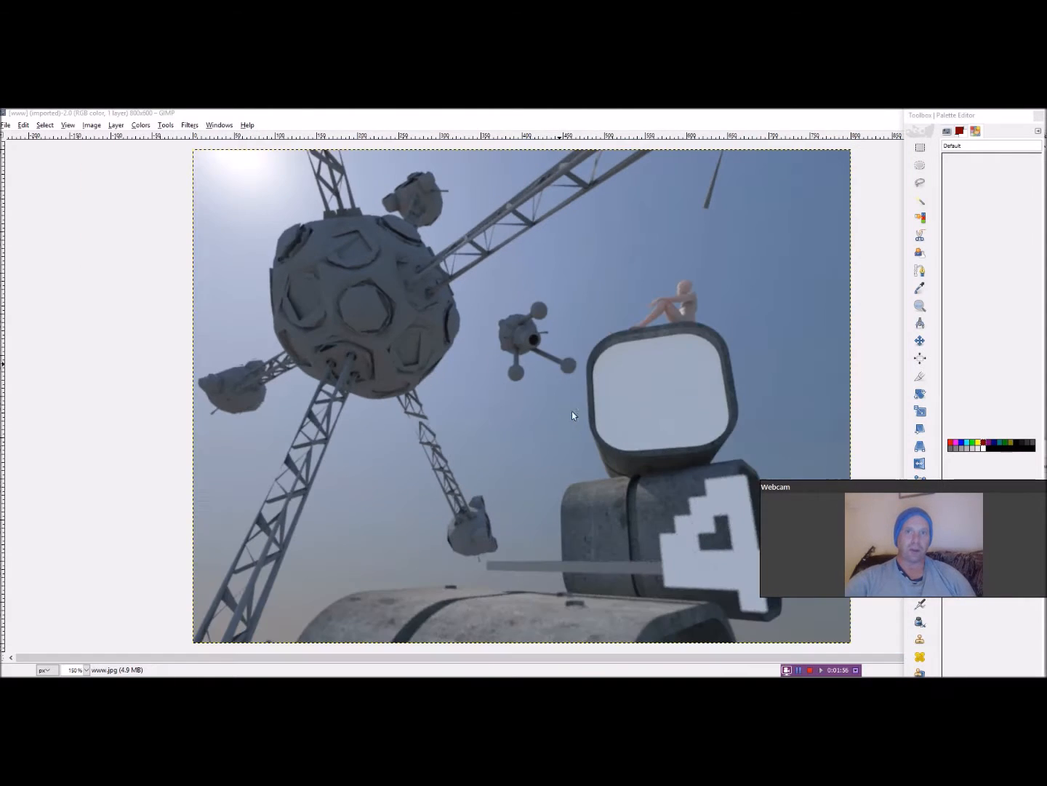
# Step: Compare the scale of the seated figure on the block with the large spherical station
pyautogui.press('+')
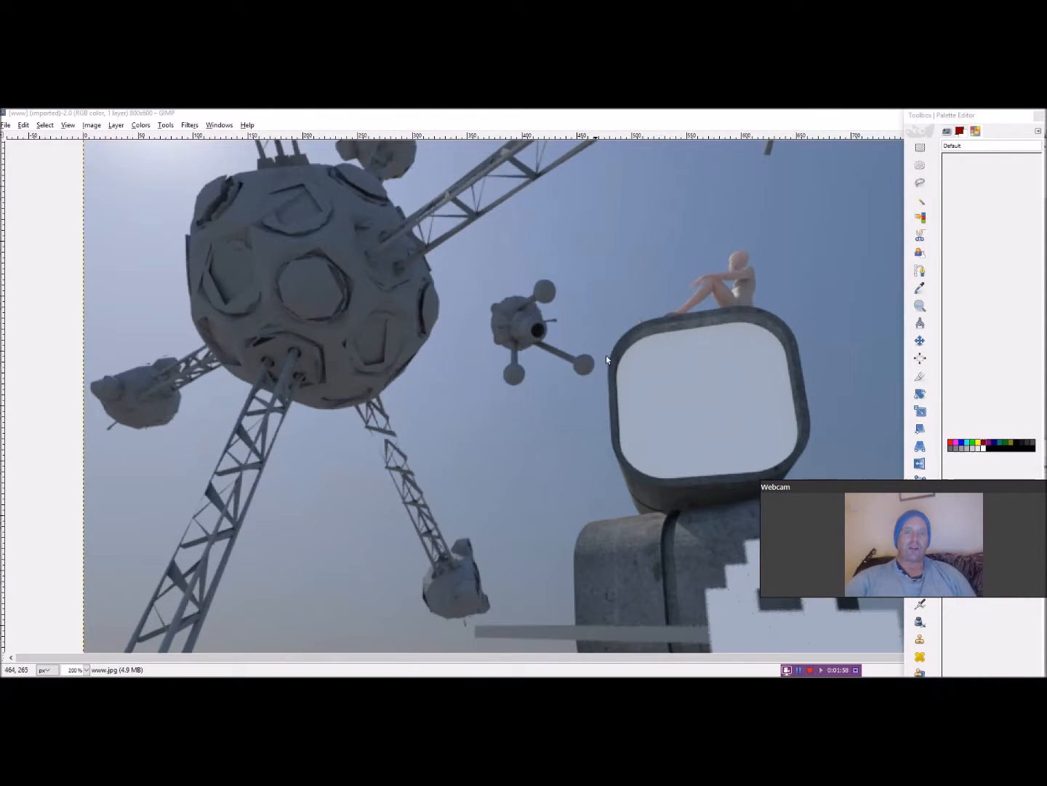
pyautogui.press('3')
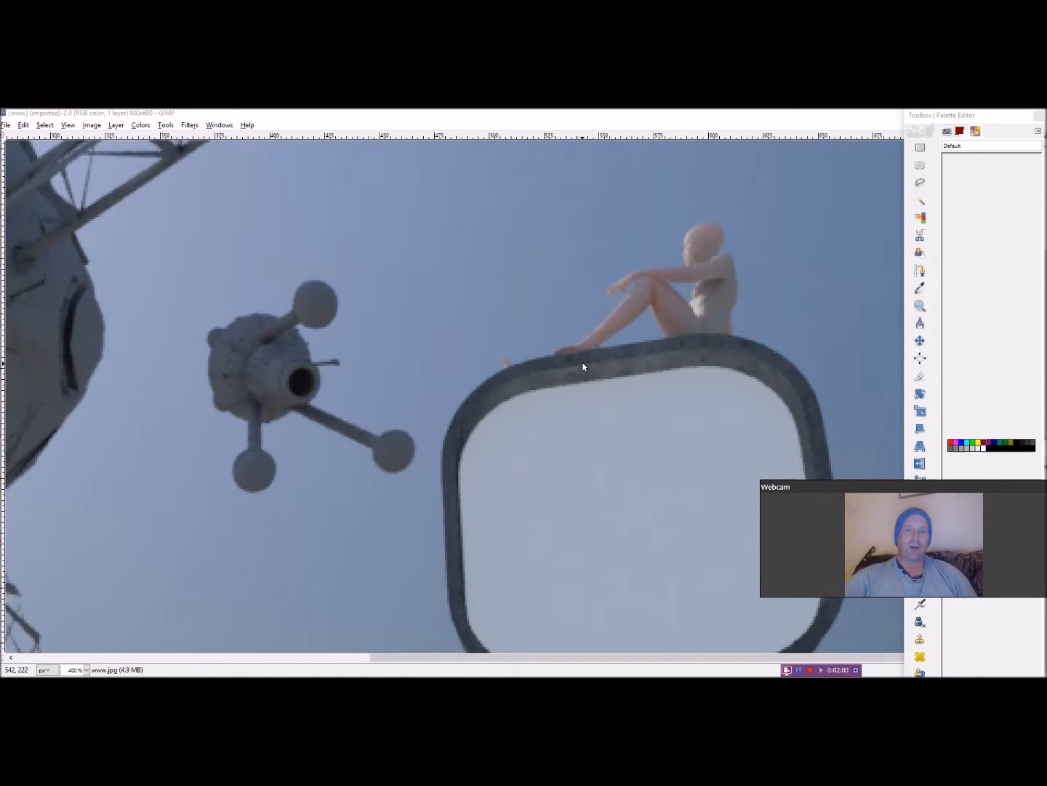
pyautogui.press('-')
pyautogui.press('-')
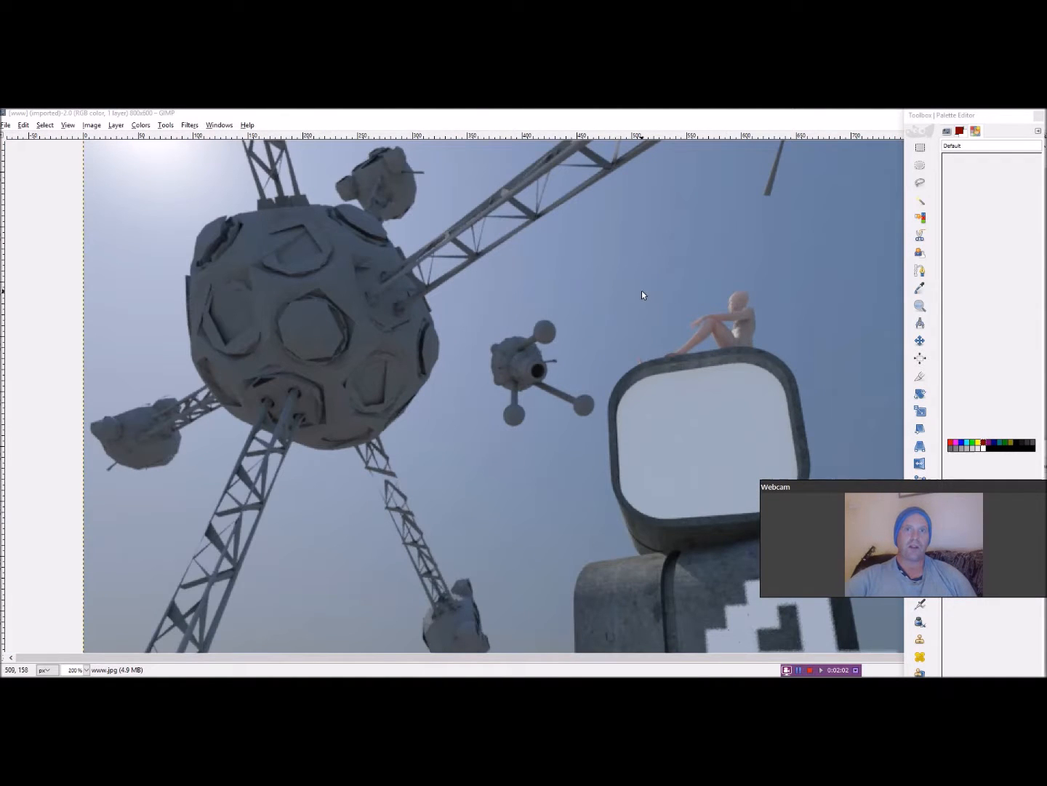
pyautogui.press('1')
pyautogui.press('+')
pyautogui.press('+')
pyautogui.press('+')
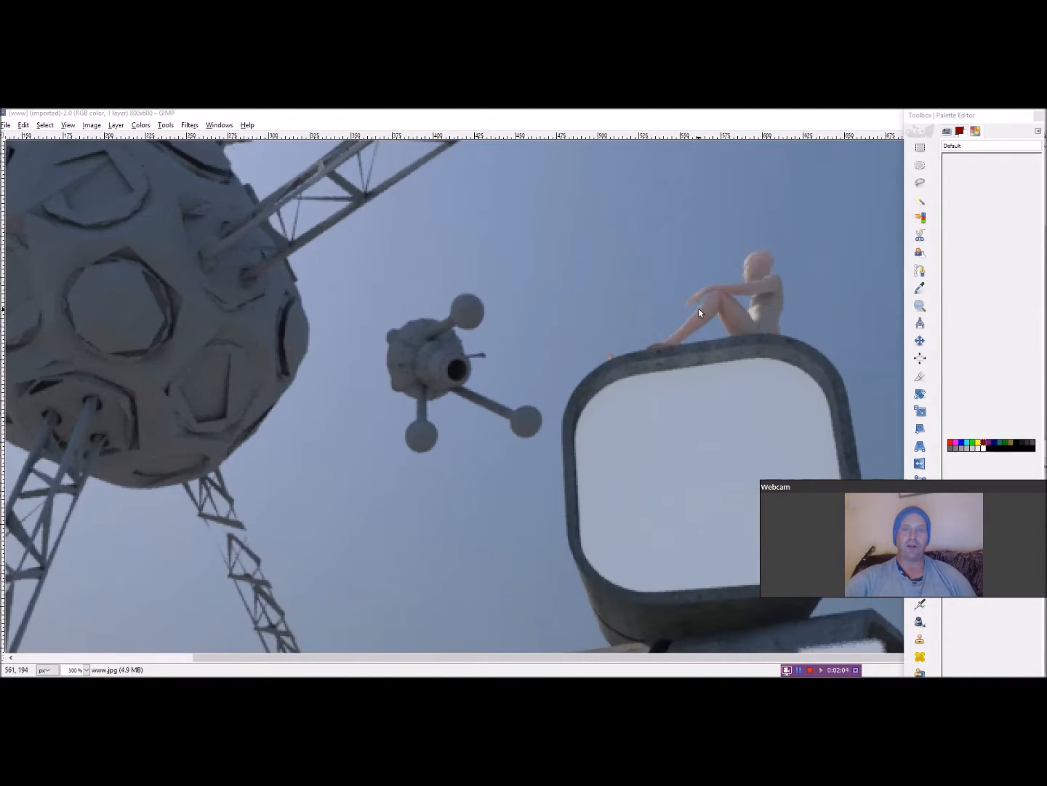
pyautogui.press('1')
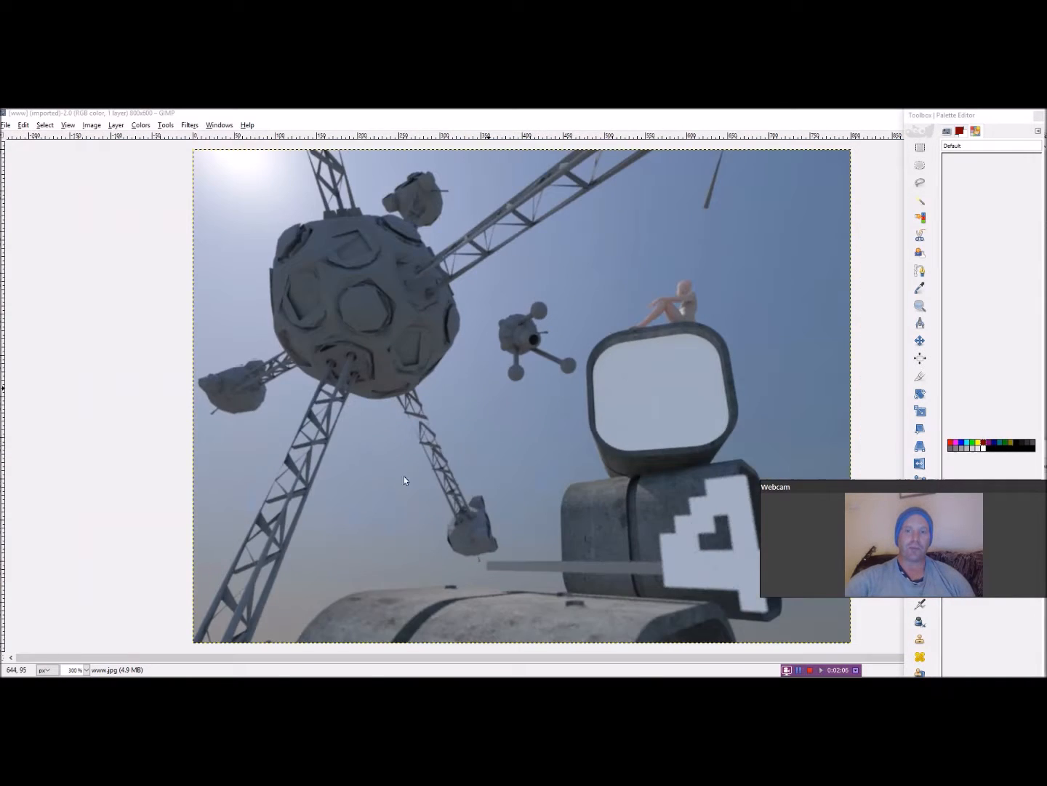
pyautogui.press('-')
pyautogui.press('+')
pyautogui.press('+')
pyautogui.press('+')
pyautogui.press('+')
pyautogui.press('+')
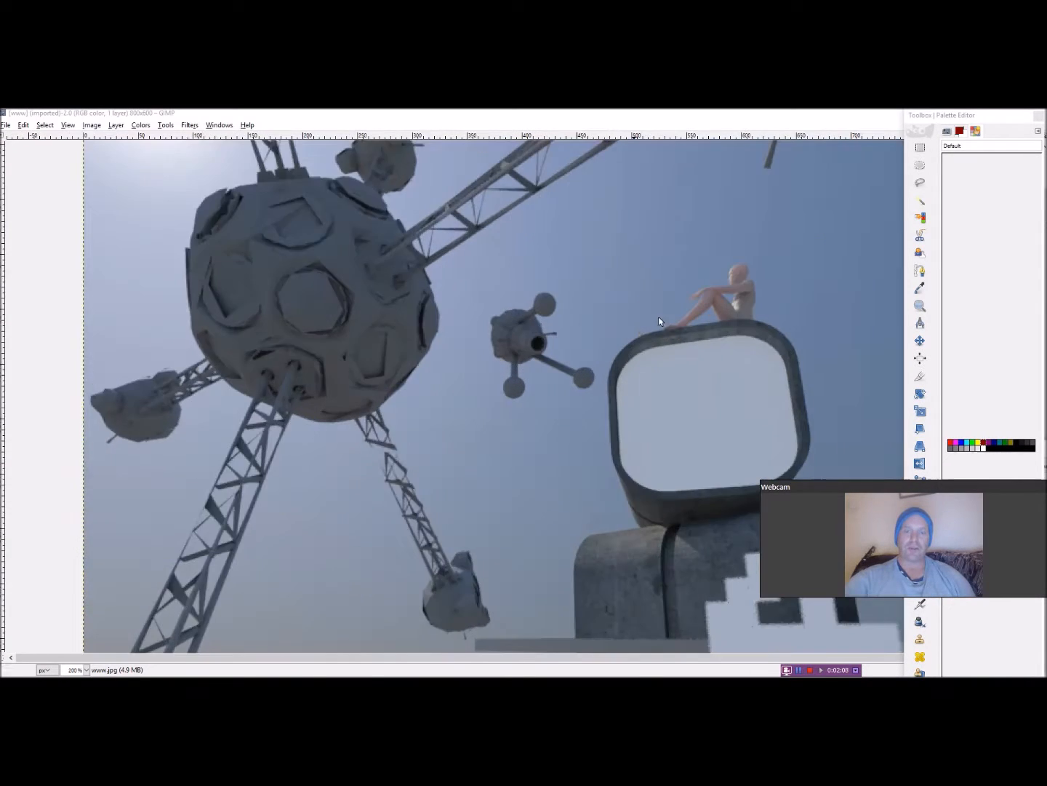
pyautogui.press('-')
pyautogui.press('-')
pyautogui.press('-')
pyautogui.press('-')
pyautogui.press('-')
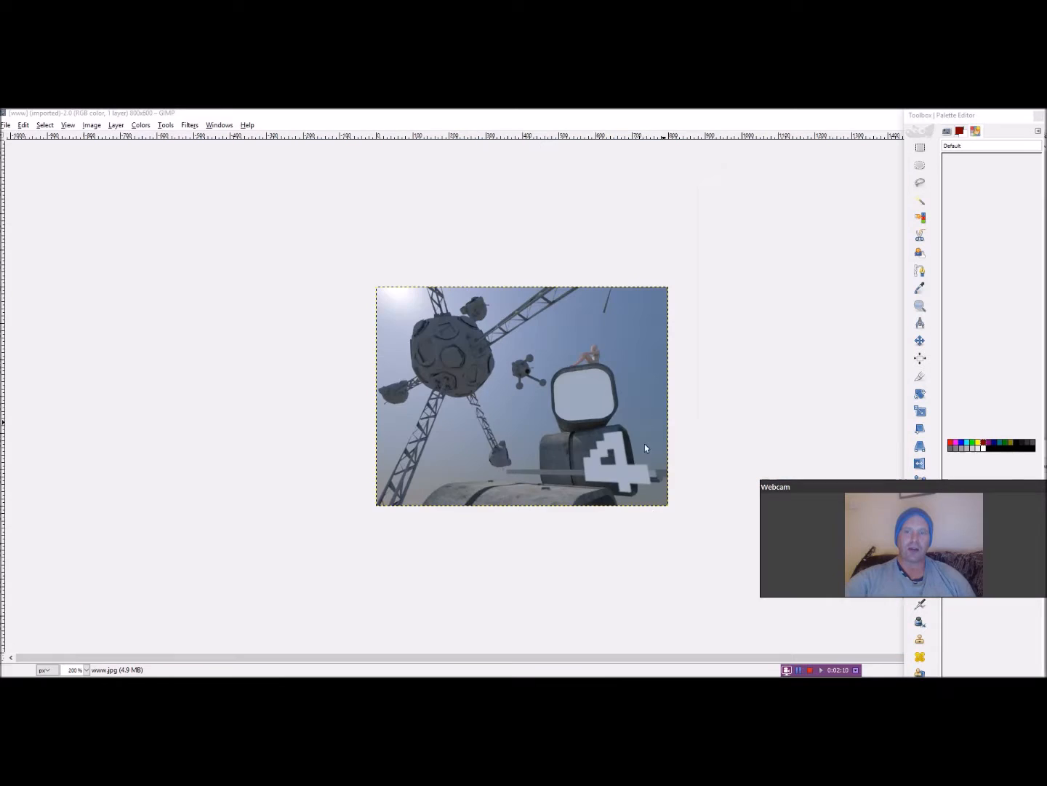
pyautogui.press('+')
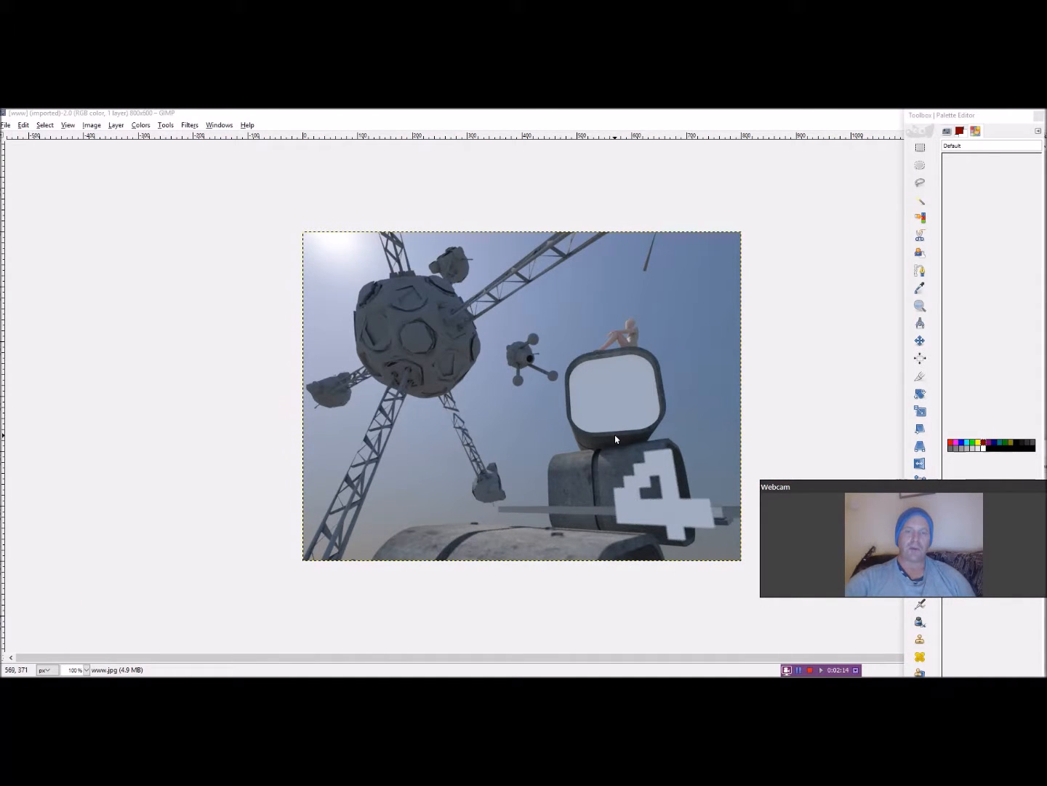
pyautogui.press('+')
pyautogui.press('+')
pyautogui.press('+')
pyautogui.press('+')
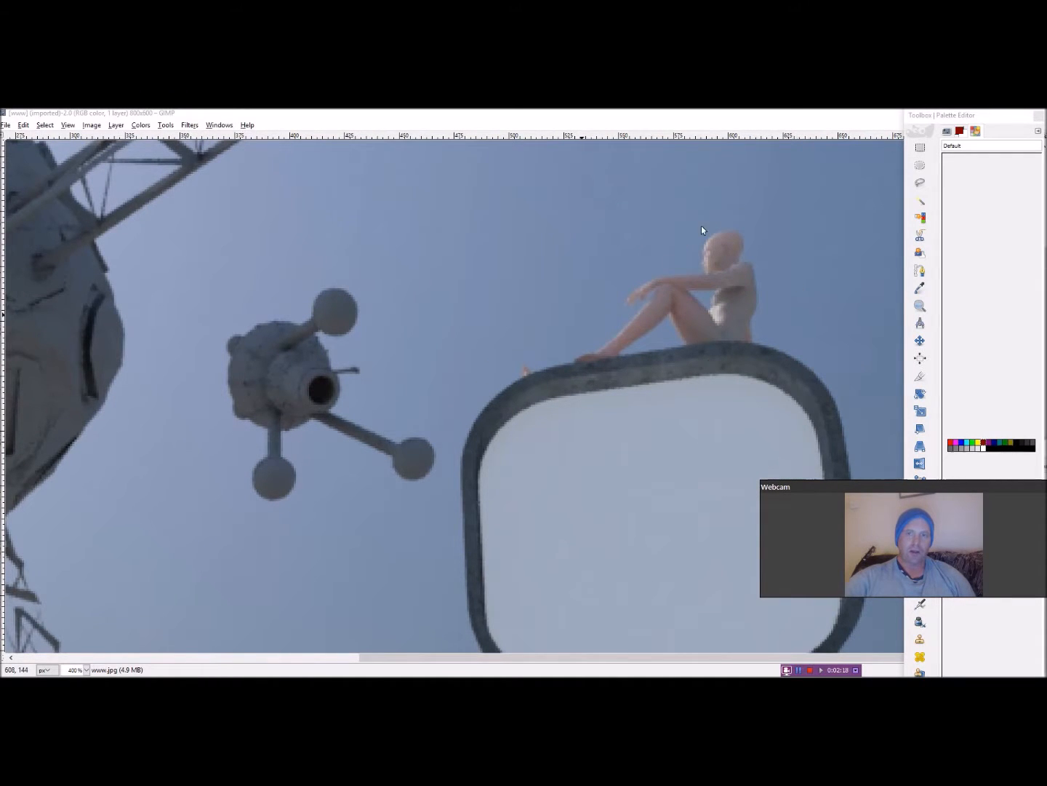
pyautogui.press('+')
pyautogui.press('-')
pyautogui.press('-')
pyautogui.press('-')
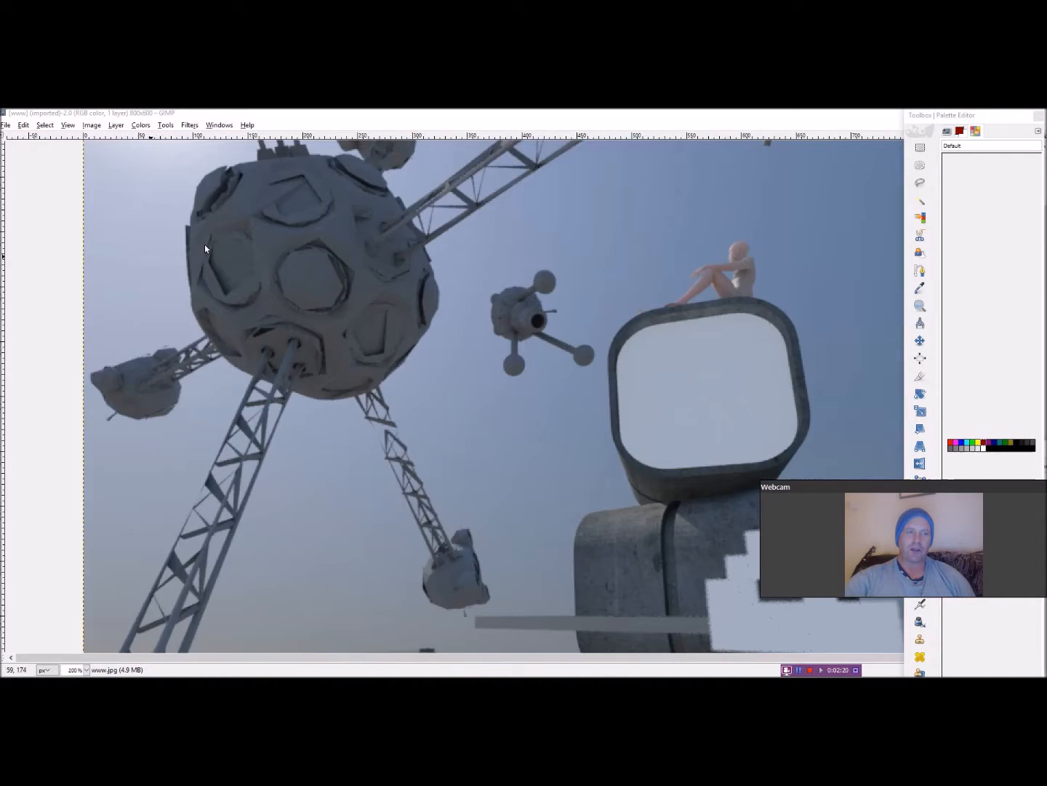
# Step: Inspect the seated figure's head, arms and legs up close at up to 800% magnification
pyautogui.press('+')
pyautogui.press('+')
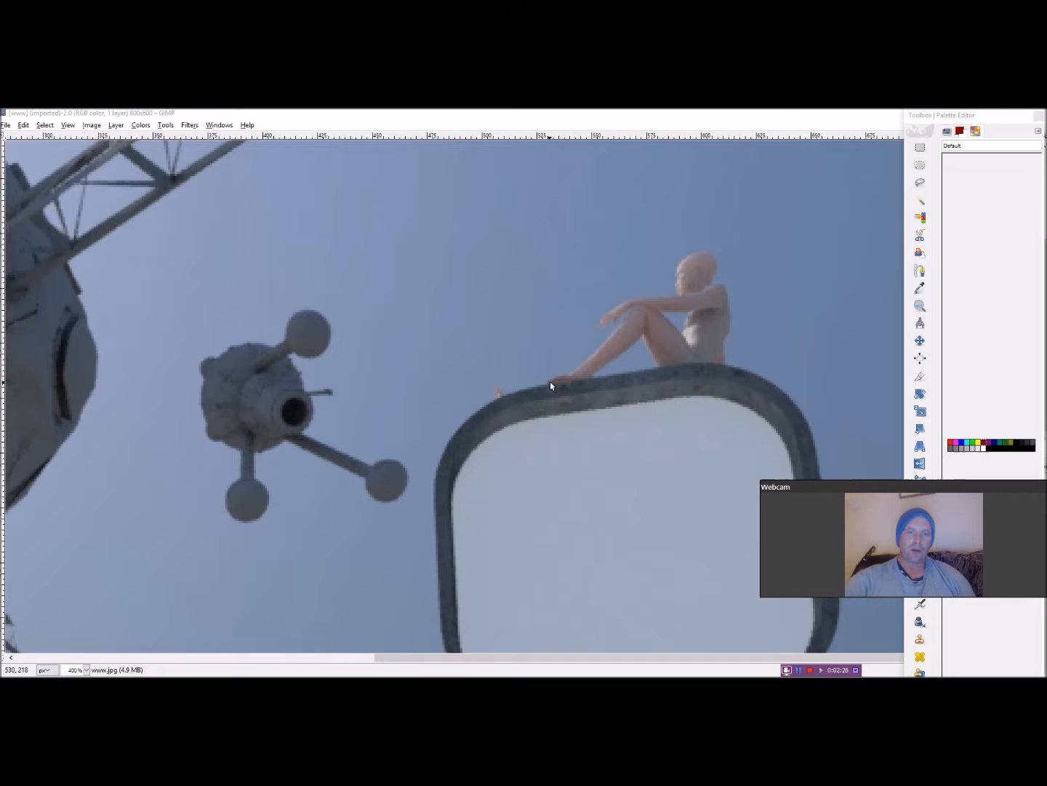
pyautogui.press('-')
pyautogui.press('-')
pyautogui.press('-')
pyautogui.press('-')
pyautogui.press('-')
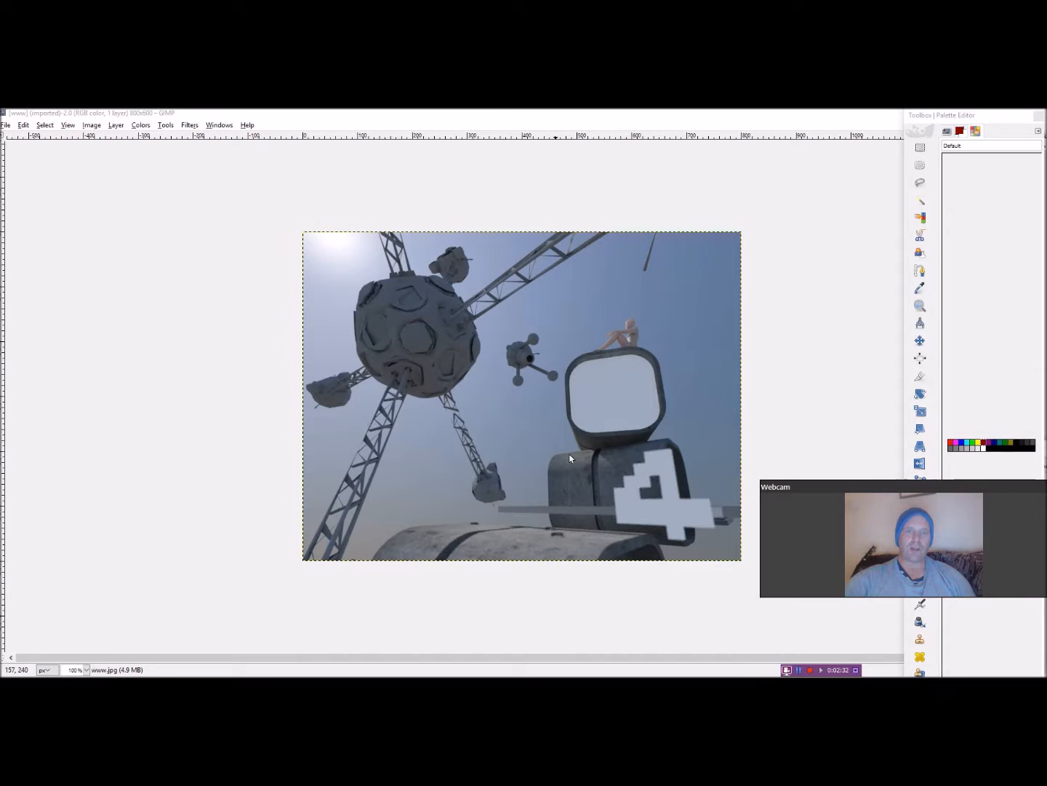
pyautogui.press('+')
pyautogui.press('+')
pyautogui.press('+')
pyautogui.press('+')
pyautogui.press('+')
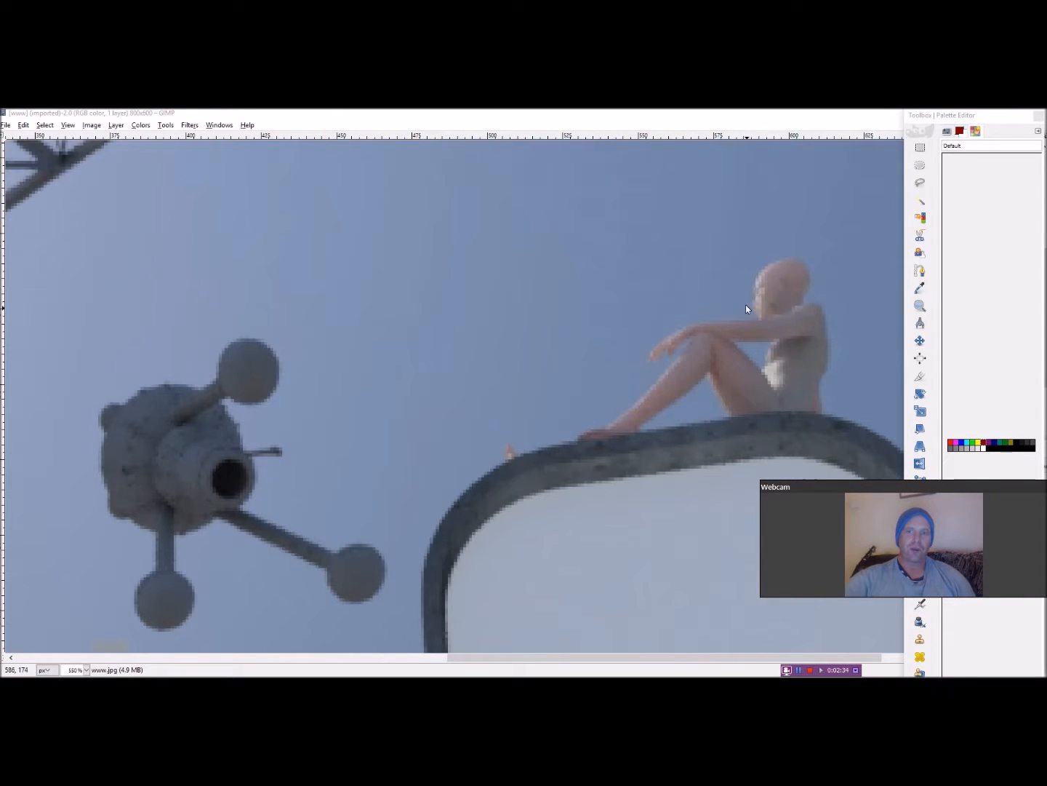
pyautogui.press('1')
pyautogui.press('-')
pyautogui.press('-')
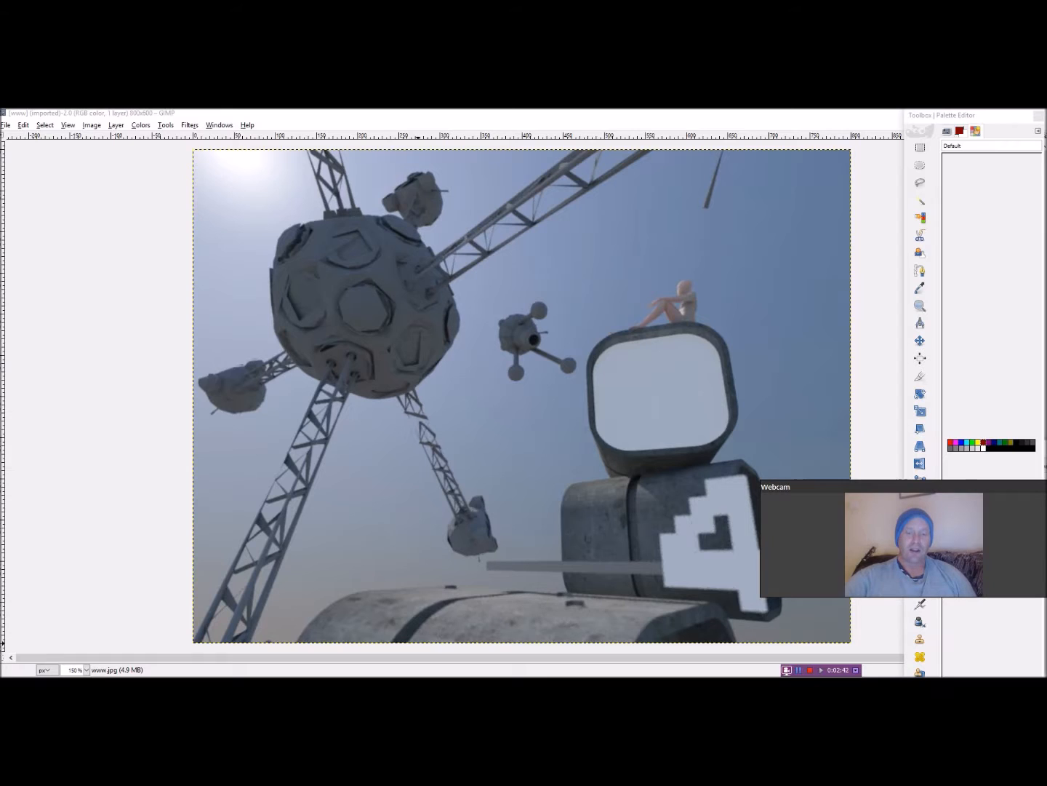
pyautogui.moveTo(520, 684)
pyautogui.press('3')
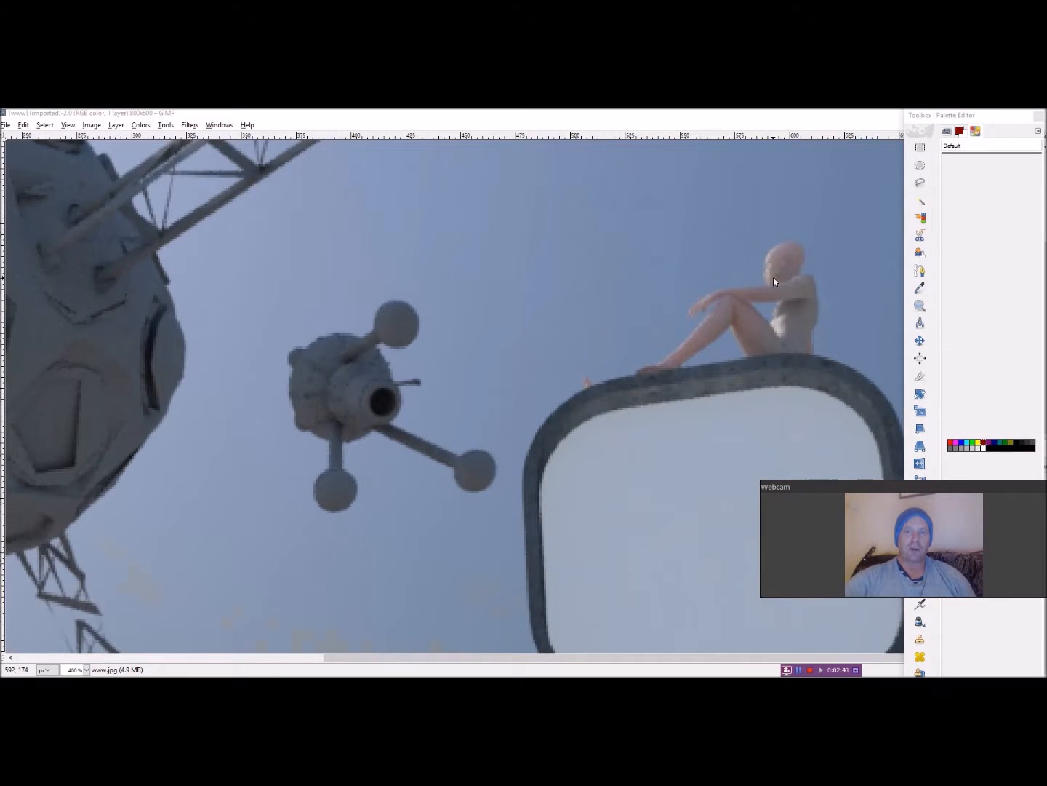
pyautogui.press('2')
pyautogui.press('4')
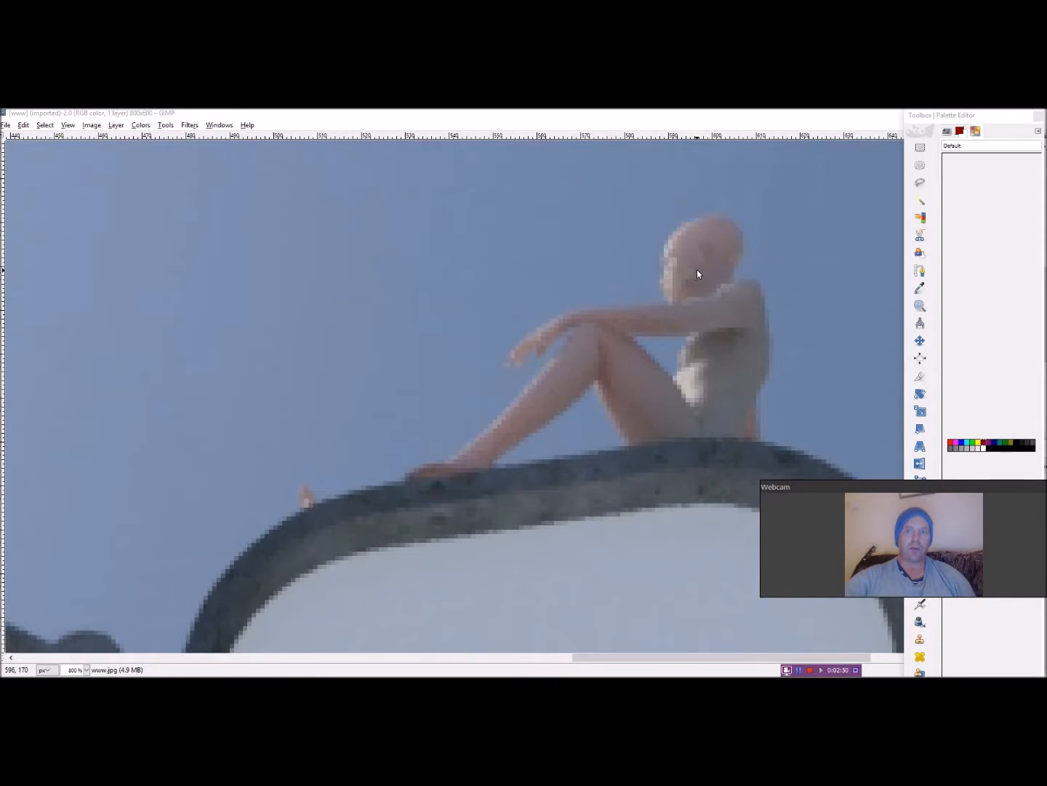
pyautogui.press('2')
pyautogui.hotkey('ctrl', 'shift', 'j')
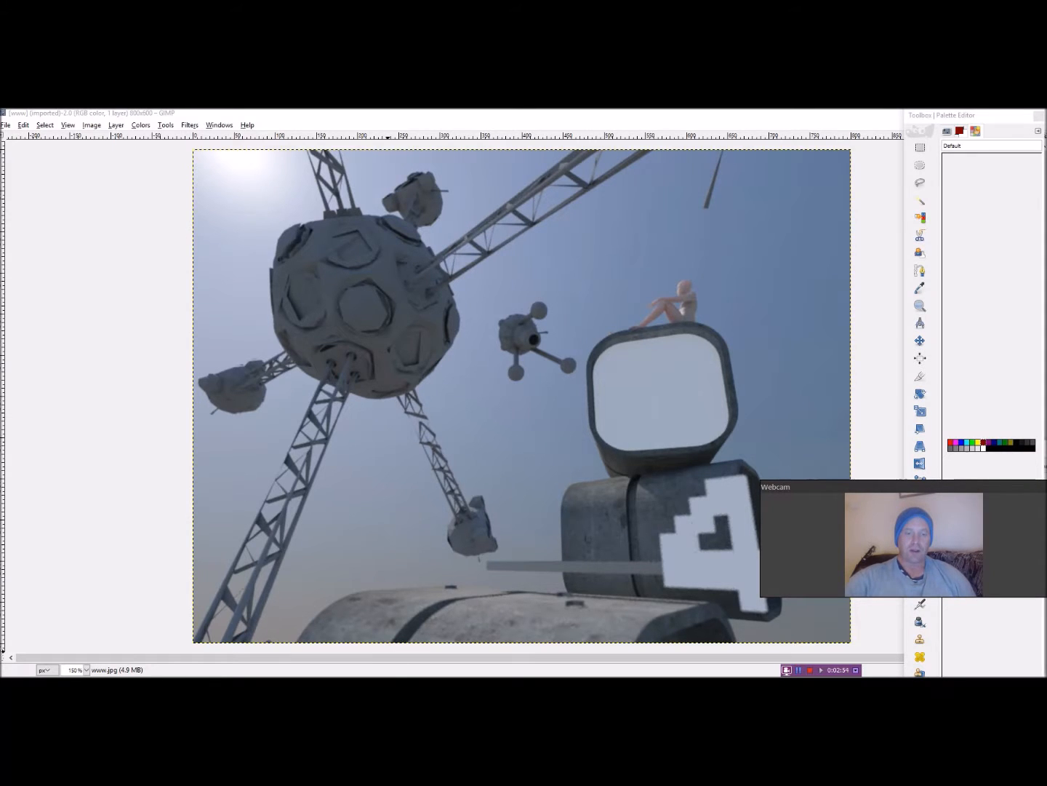
# Step: Switch to MakeHuman and open the pose and animation settings for the human model
pyautogui.hotkey('alt', 'Tab')
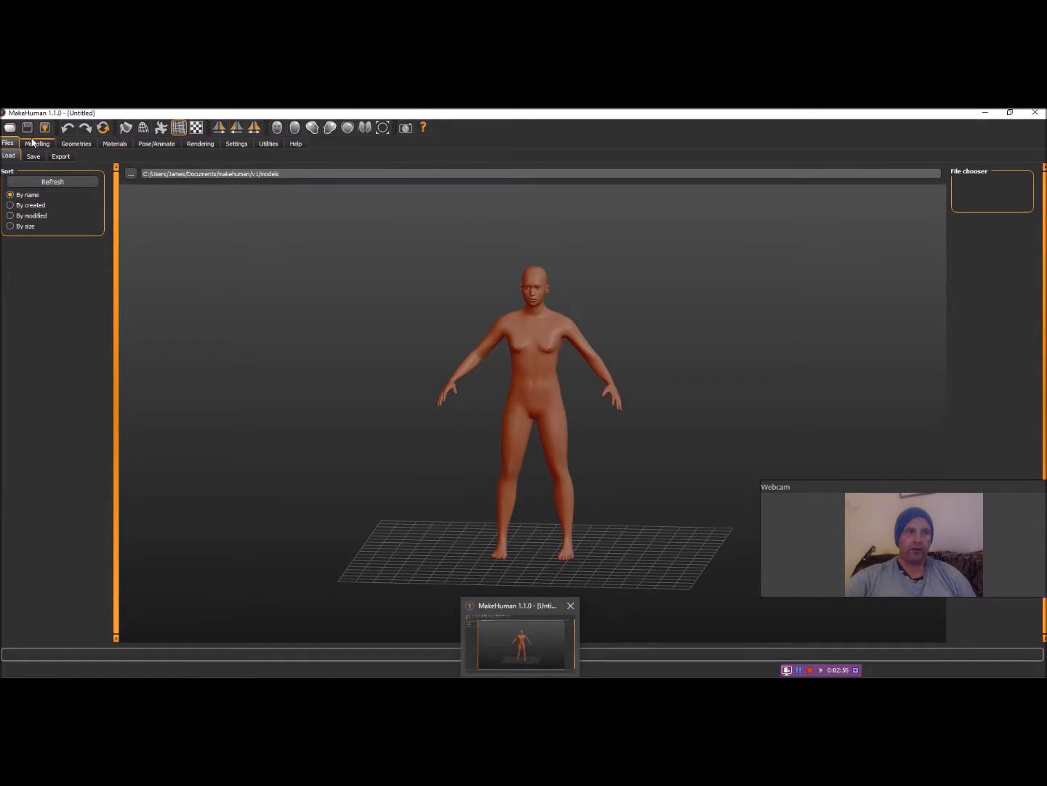
pyautogui.moveTo(360, 259); pyautogui.dragTo(398, 312)
pyautogui.click(154, 143)
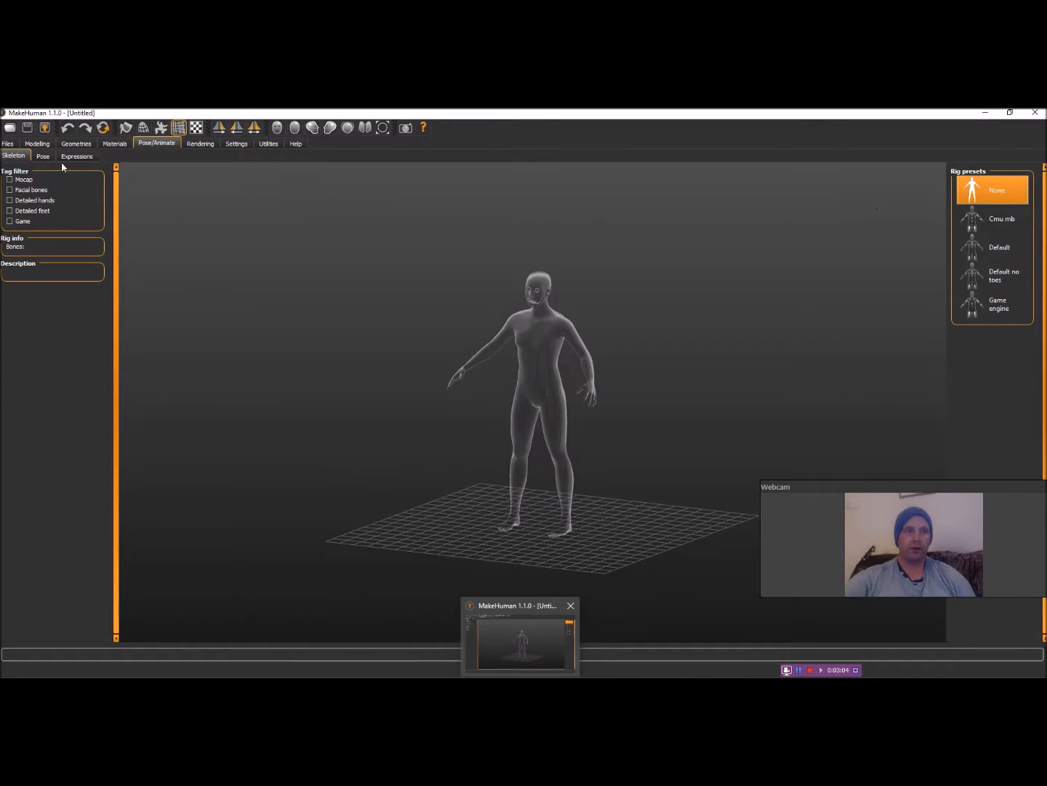
# Step: Preview the Fight03 pose on the human model and apply the seated Sit01 pose
pyautogui.click(979, 304)
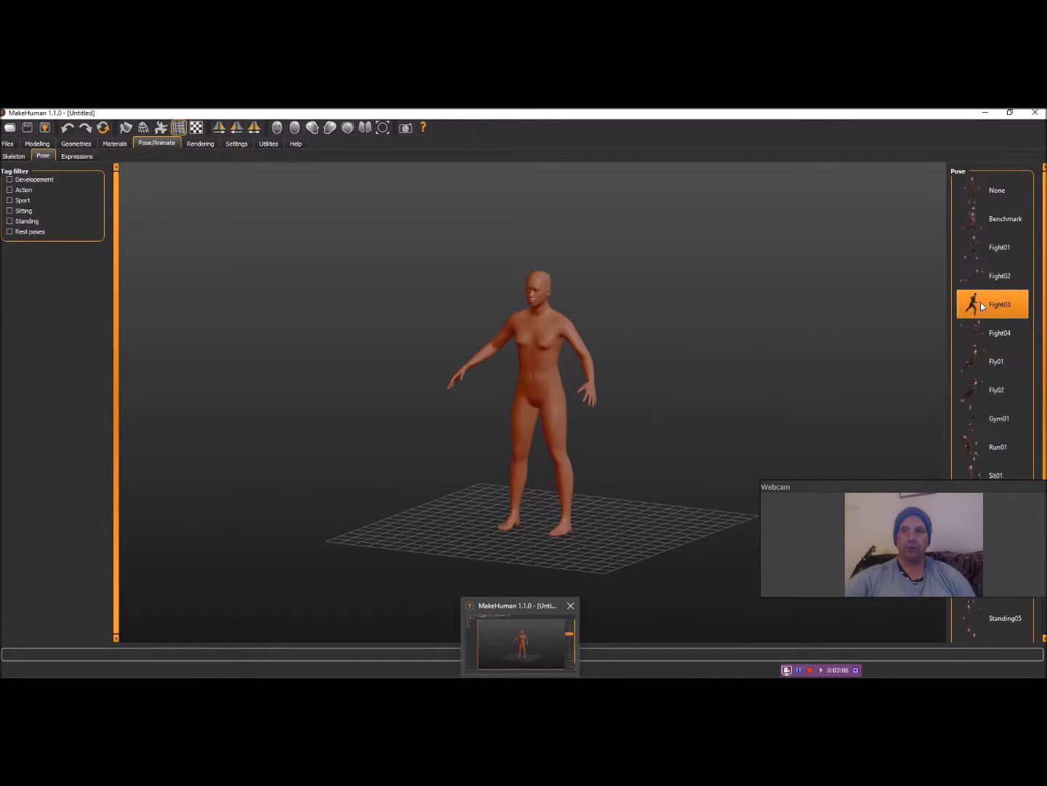
pyautogui.moveTo(913, 488); pyautogui.dragTo(830, 548)
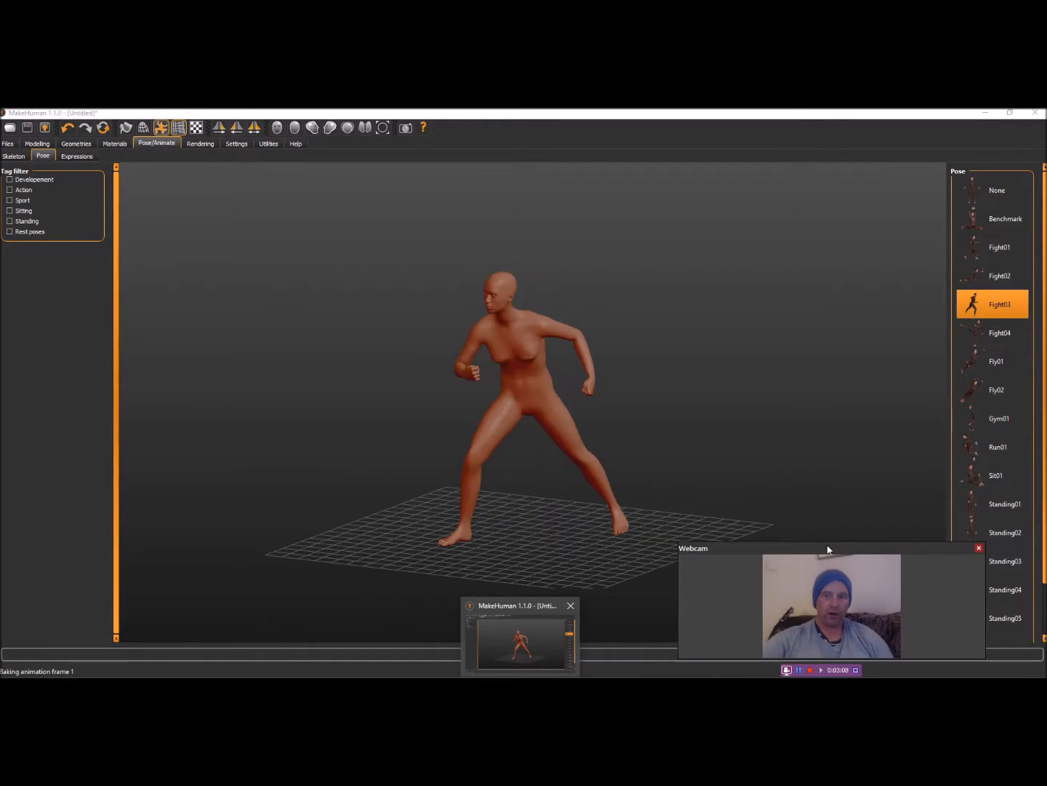
pyautogui.click(1000, 416)
pyautogui.click(992, 471)
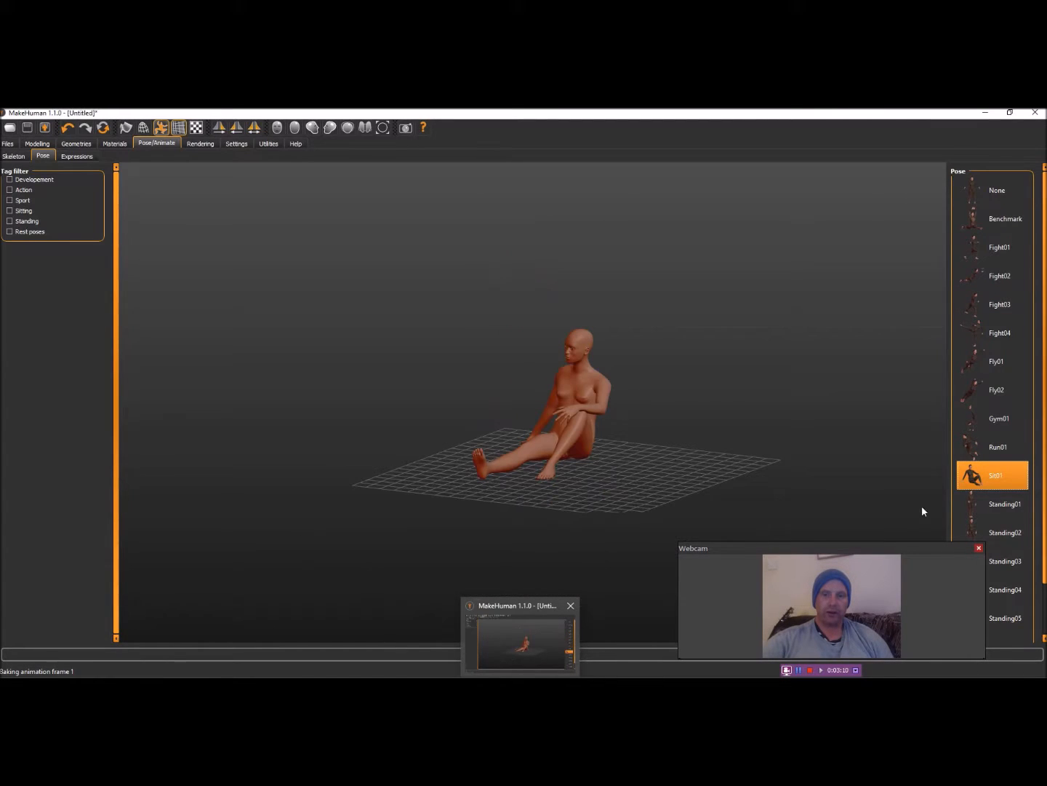
pyautogui.moveTo(886, 549); pyautogui.dragTo(787, 560)
pyautogui.moveTo(493, 422); pyautogui.dragTo(579, 360)
pyautogui.moveTo(547, 402); pyautogui.dragTo(198, 297)
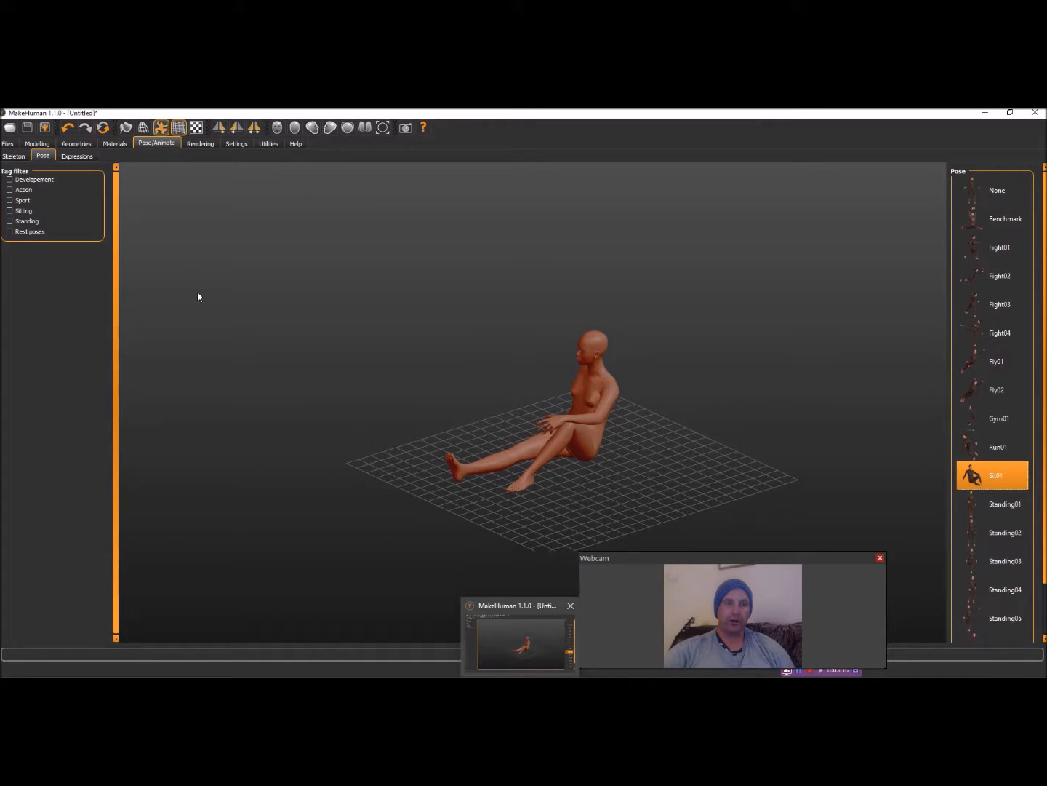
# Step: Assign the Cmu mb rig preset to the seated model and open the file export settings
pyautogui.click(13, 156)
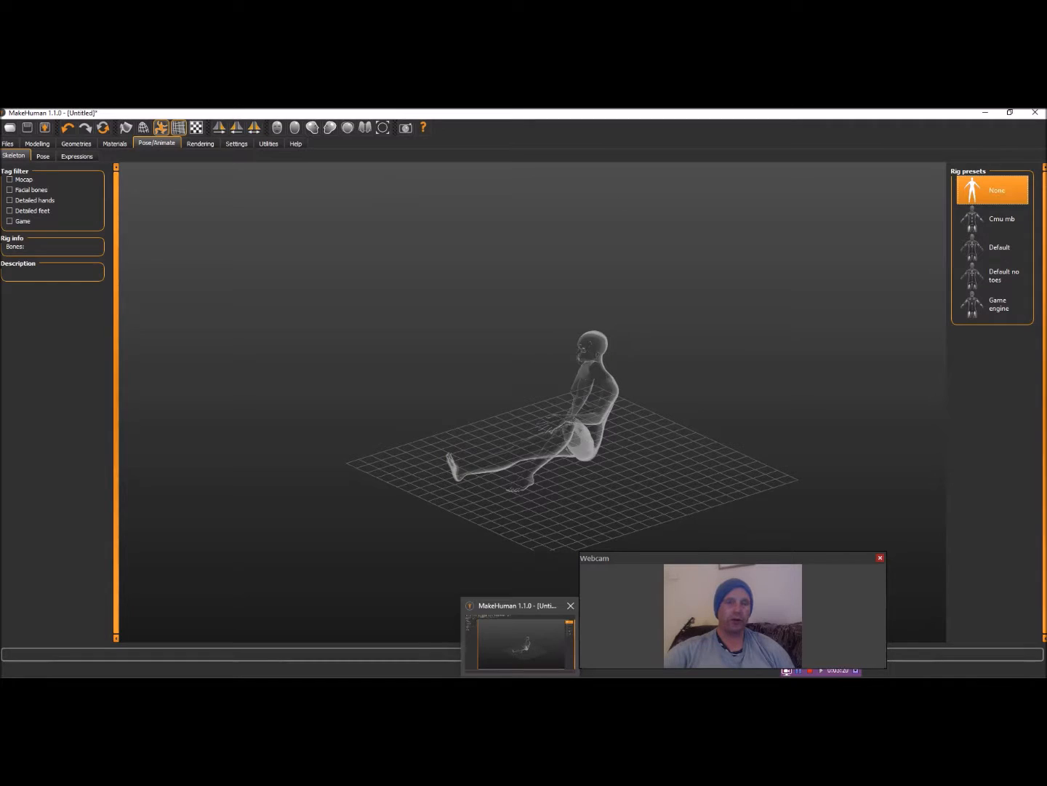
pyautogui.click(995, 222)
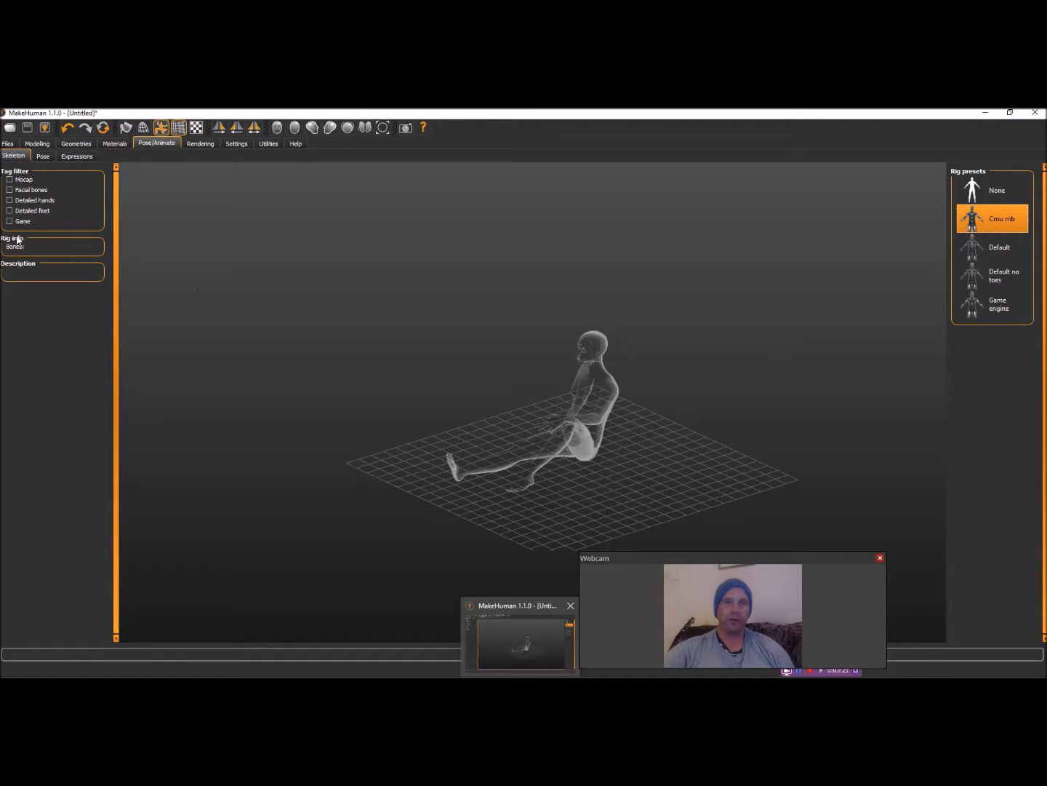
pyautogui.click(6, 144)
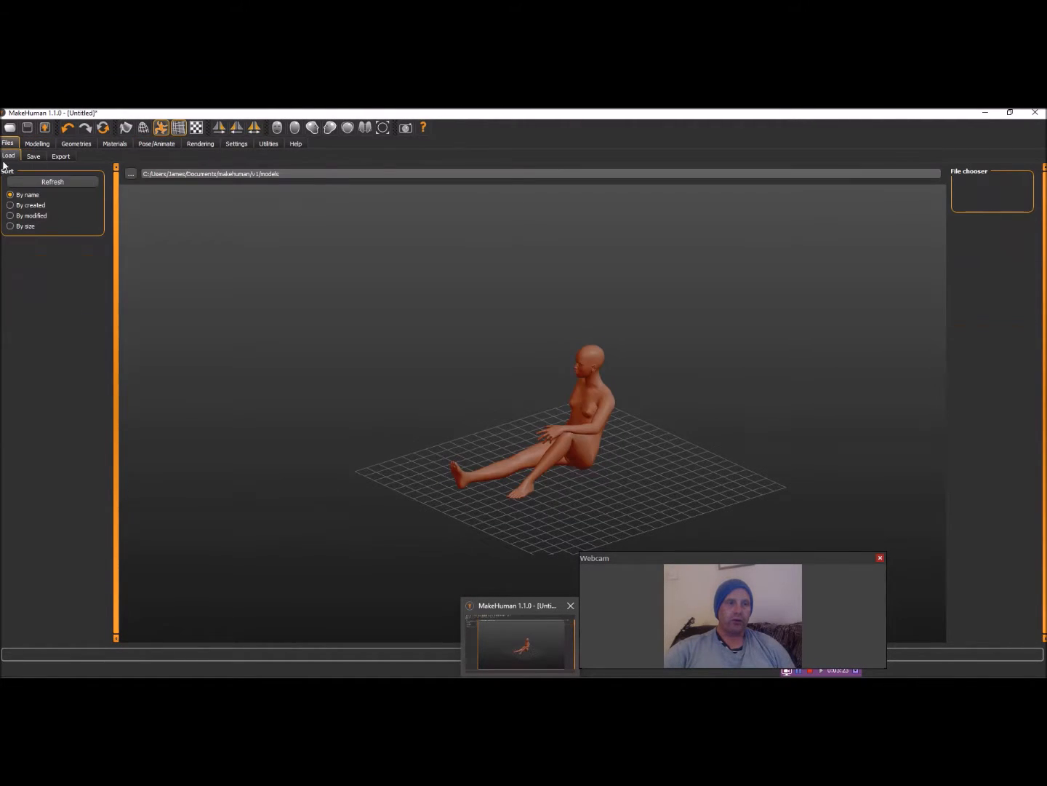
pyautogui.click(62, 156)
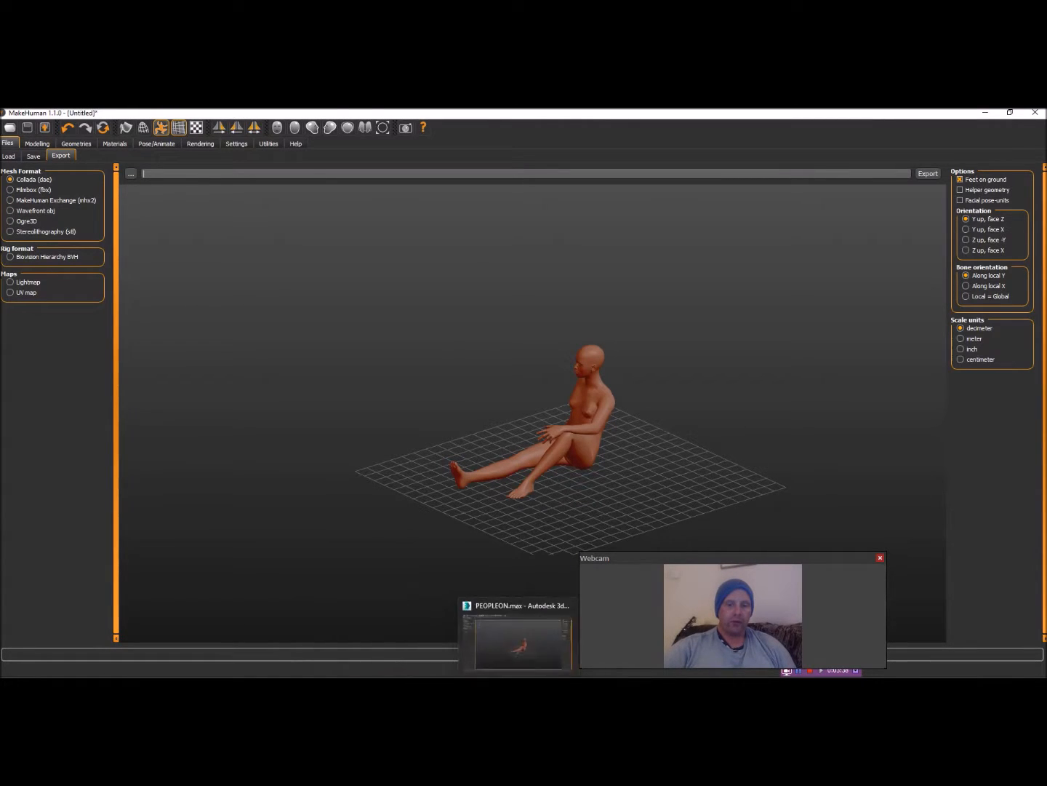
# Step: Switch to PEOPLEON.max in 3ds Max and set the viewport to Wireframe display near the seated figure's bent arm
pyautogui.click(519, 637)
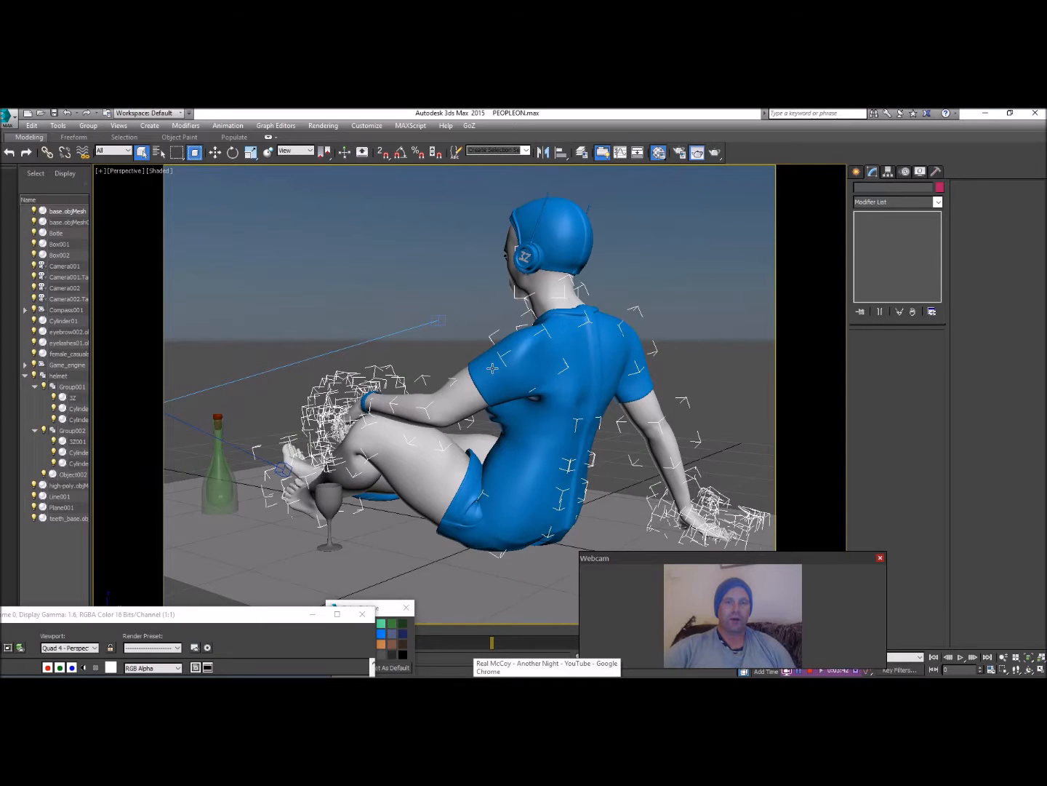
pyautogui.click(436, 389)
pyautogui.scroll(6, 428, 388)
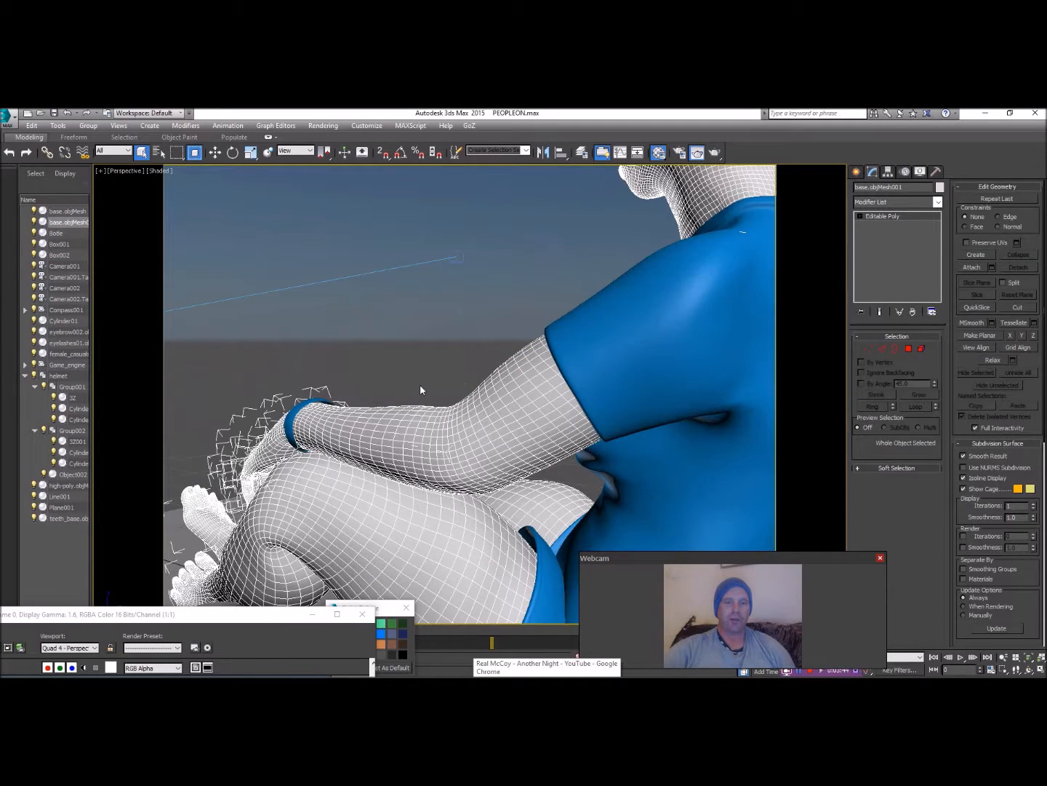
pyautogui.click(125, 171)
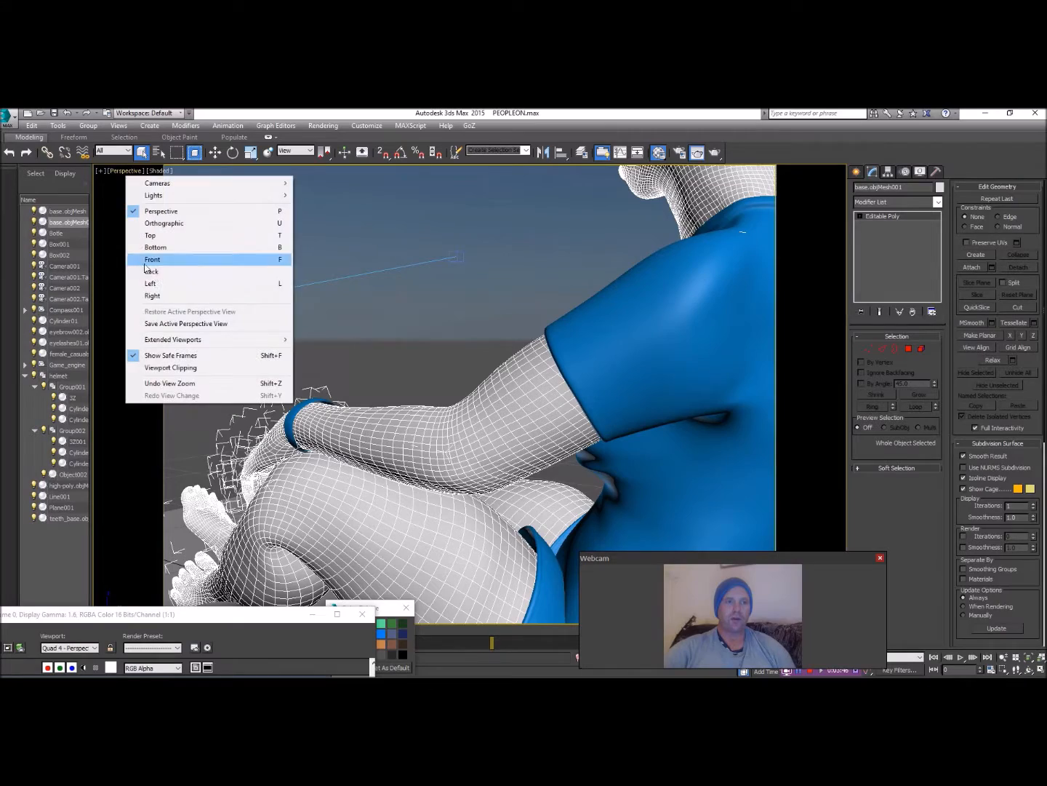
pyautogui.click(156, 174)
pyautogui.click(160, 171)
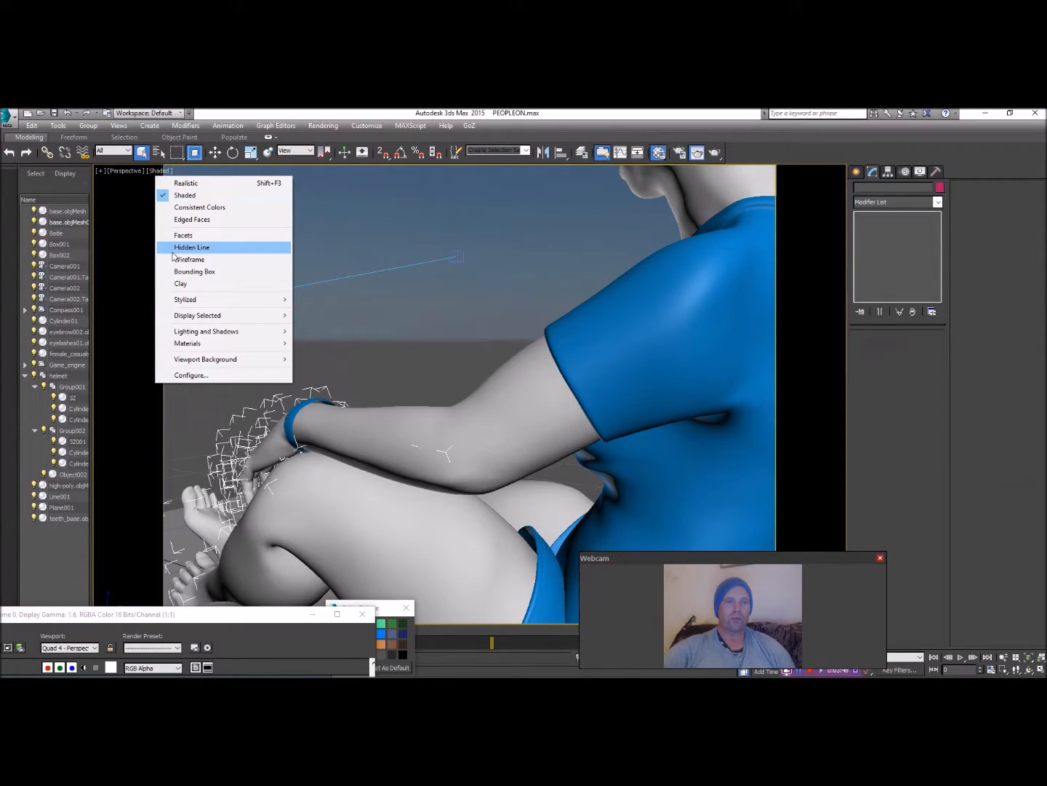
pyautogui.click(189, 259)
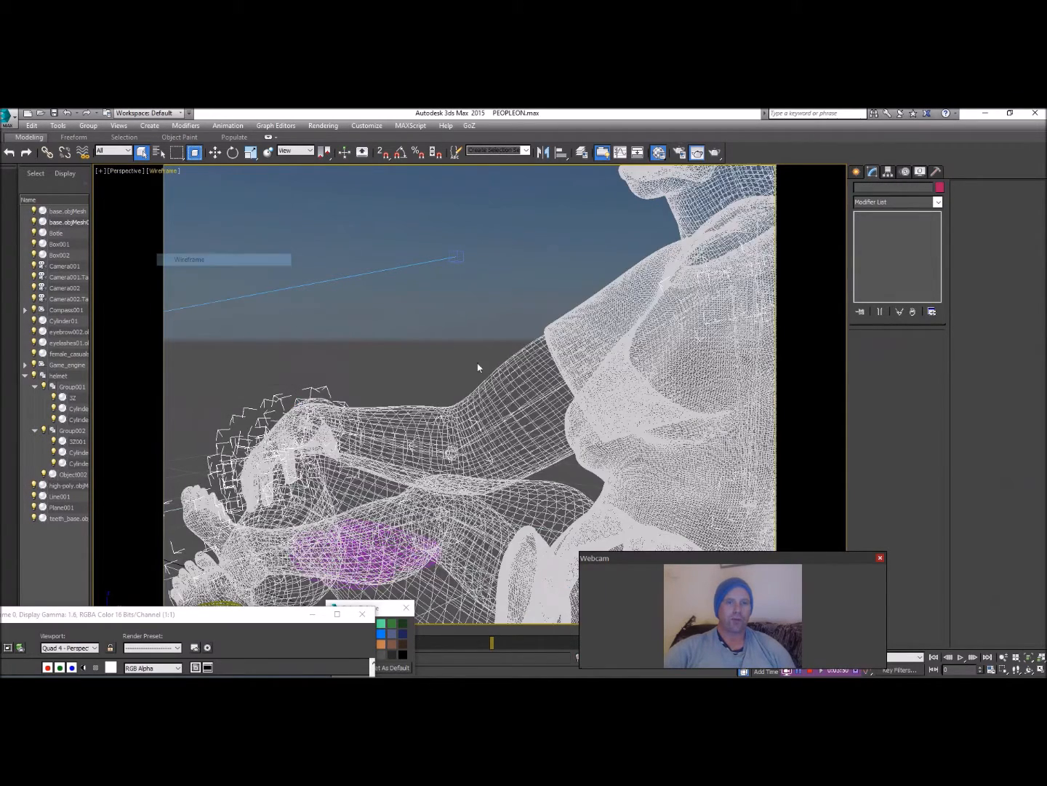
# Step: Try rotating the lowerarm_l dummy at the figure's elbow and undo the rotation
pyautogui.scroll(3, 479, 423)
pyautogui.click(456, 440)
pyautogui.rightClick(448, 448)
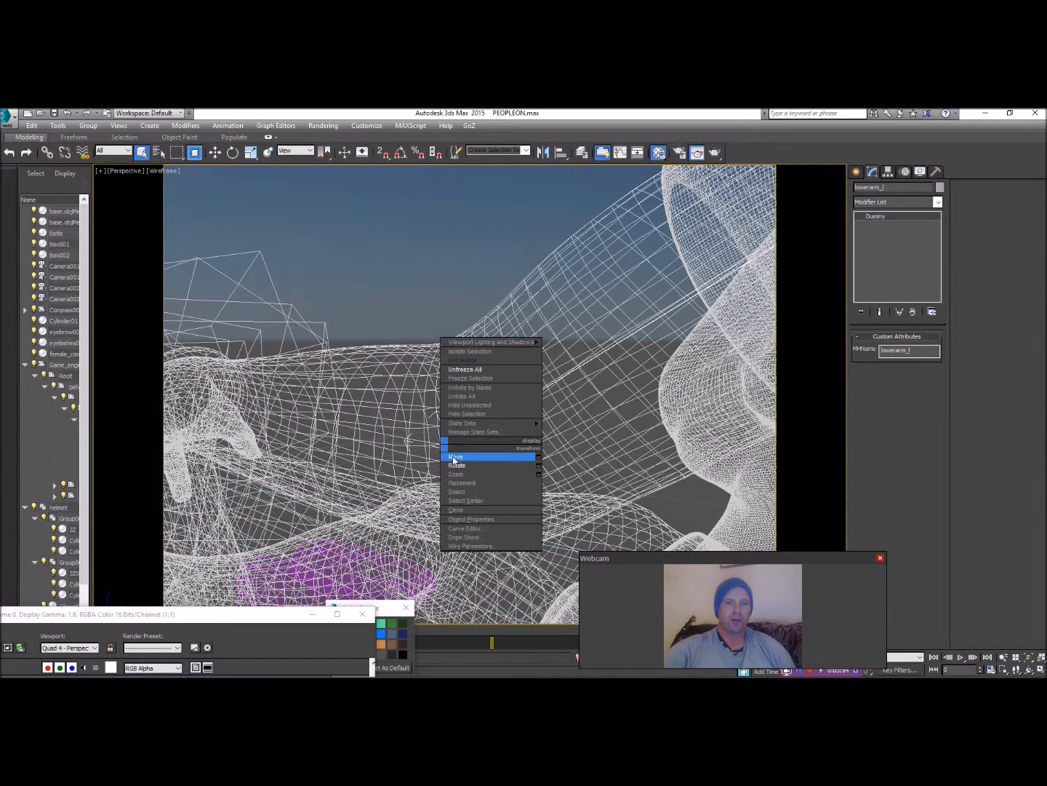
pyautogui.click(450, 456)
pyautogui.scroll(-5, 448, 436)
pyautogui.moveTo(462, 391); pyautogui.dragTo(474, 404)
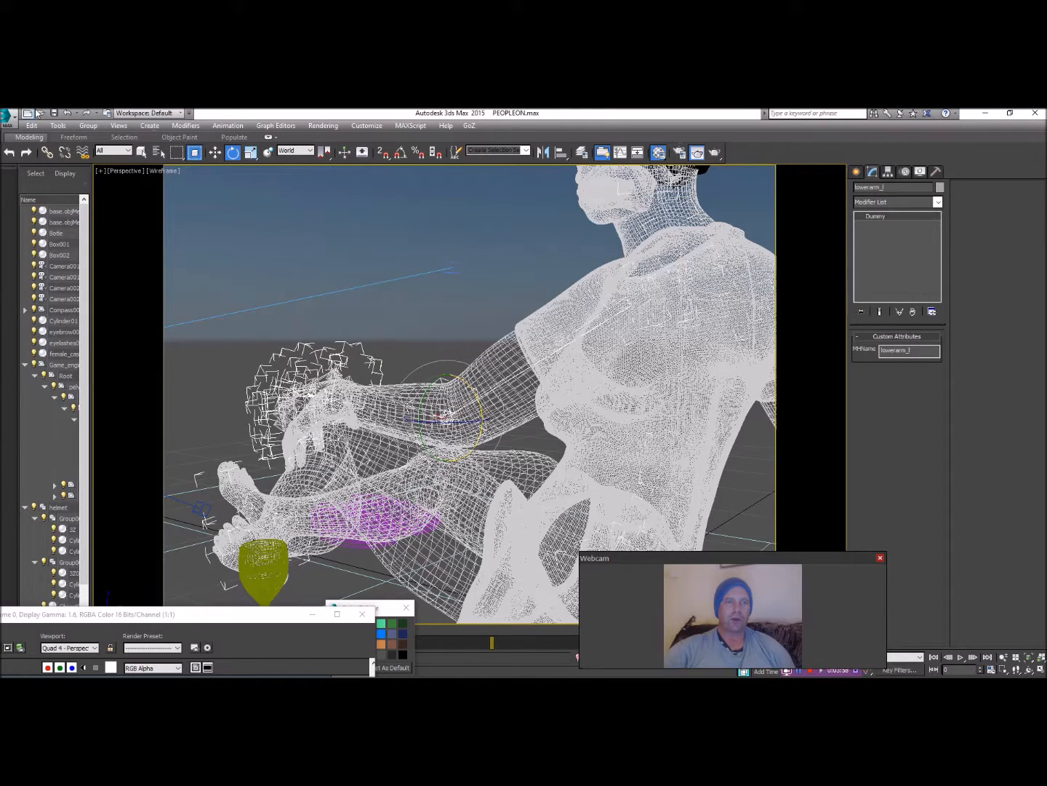
pyautogui.click(67, 113)
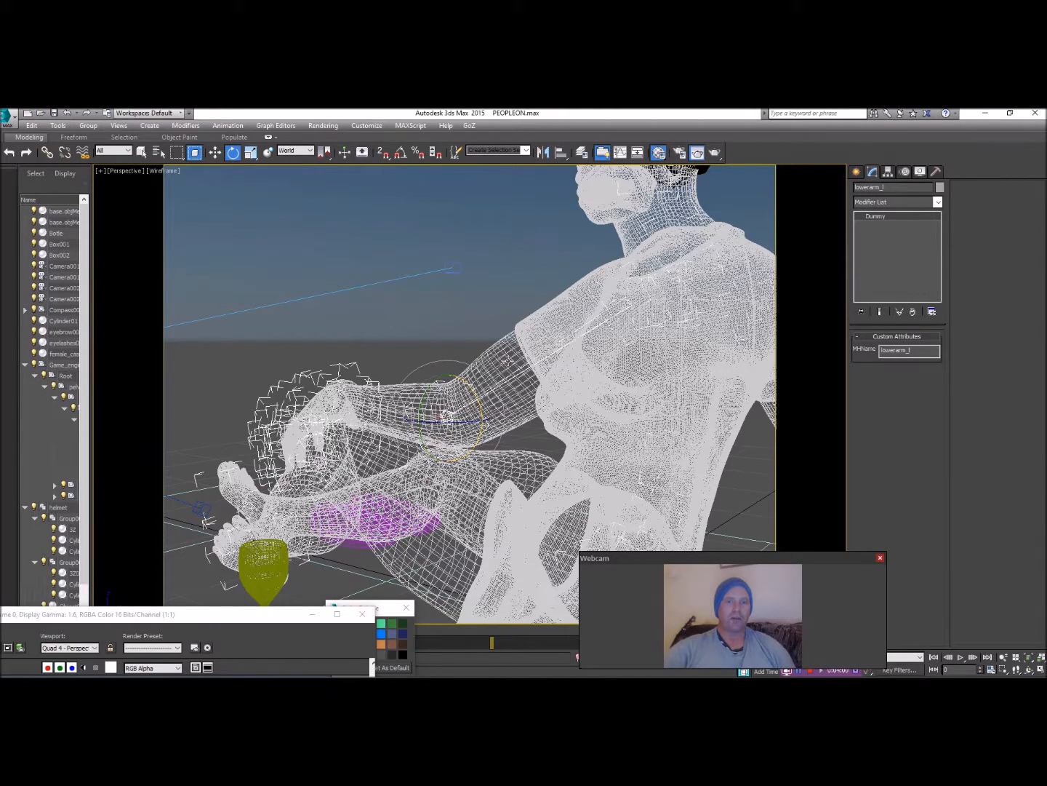
# Step: Return the viewport to Shaded display and deselect the lower-arm dummy
pyautogui.scroll(-2, 467, 354)
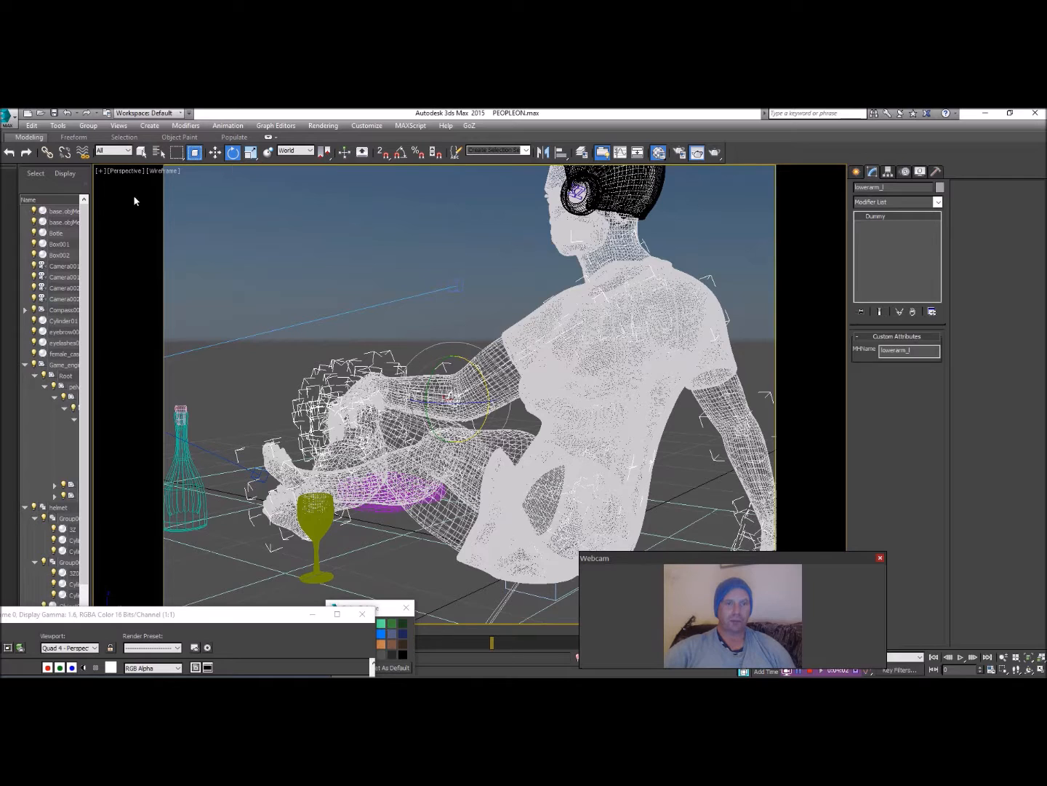
pyautogui.click(163, 171)
pyautogui.click(175, 198)
pyautogui.moveTo(358, 263)
pyautogui.mouseDown()
pyautogui.moveTo(326, 255)
pyautogui.moveTo(324, 269)
pyautogui.moveTo(298, 294)
pyautogui.moveTo(389, 305)
pyautogui.mouseUp()
pyautogui.click(291, 241)
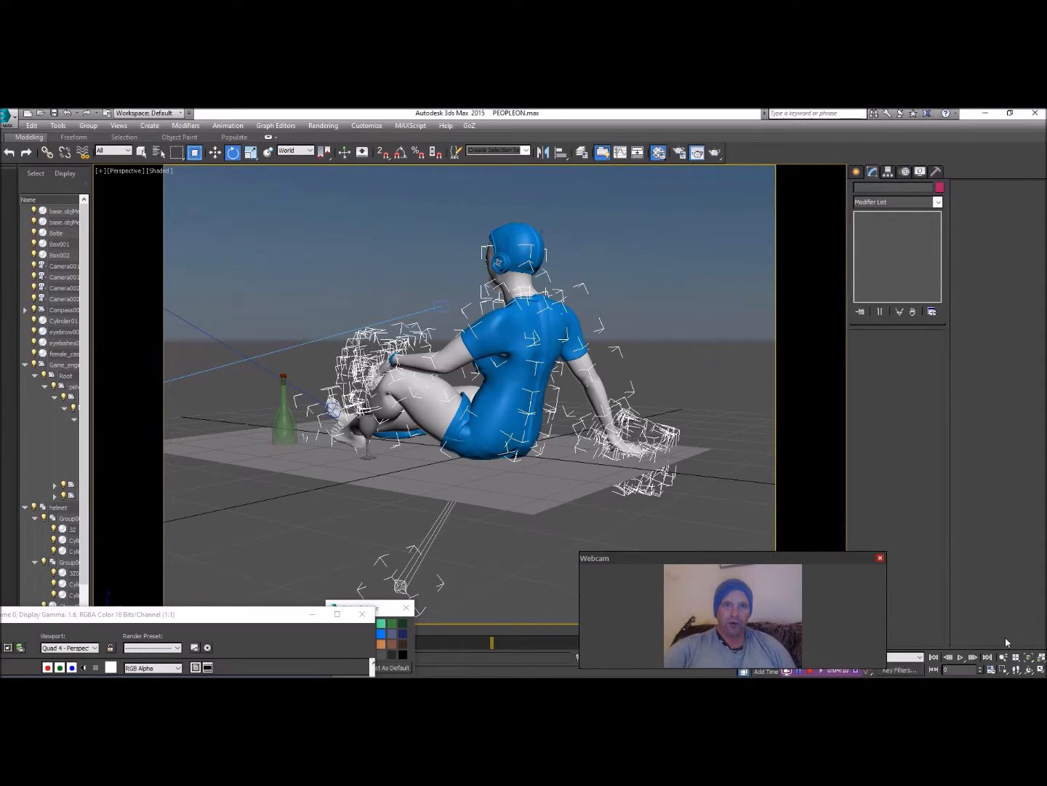
# Step: Examine the corked green bottle beside the figure's feet up close from different angles
pyautogui.click(1031, 670)
pyautogui.moveTo(475, 357); pyautogui.dragTo(375, 389)
pyautogui.scroll(3, 374, 390)
pyautogui.scroll(-1, 382, 287)
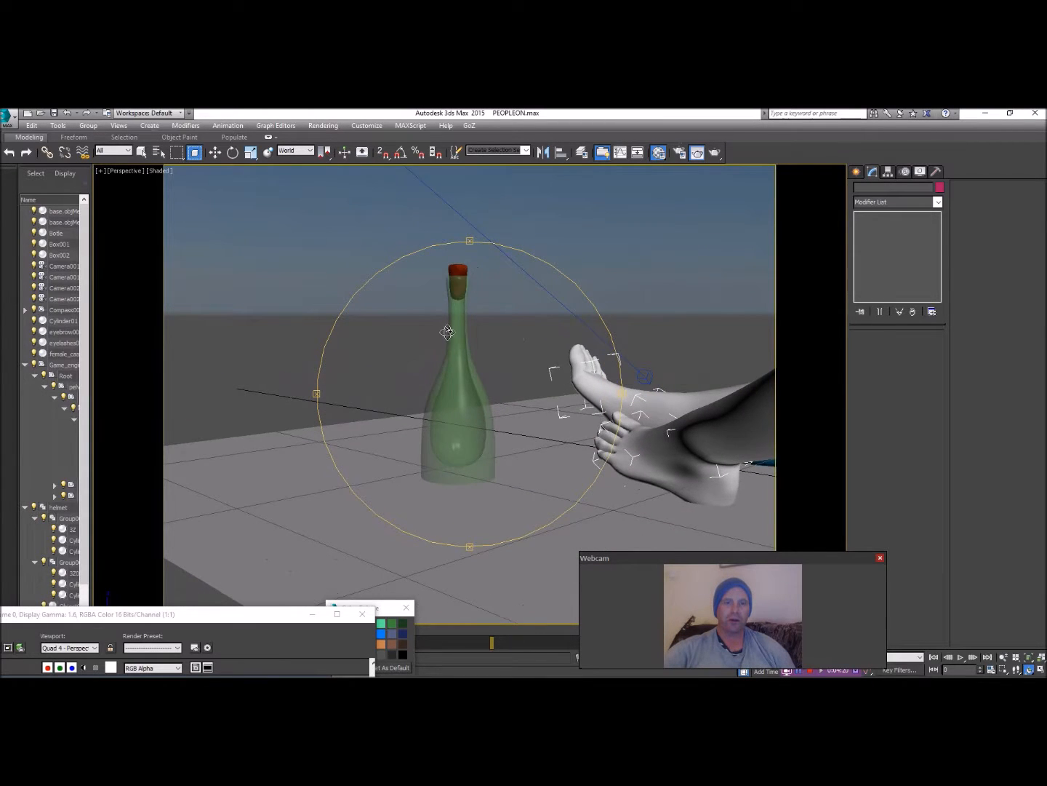
pyautogui.scroll(-2, 448, 332)
pyautogui.scroll(3, 448, 332)
pyautogui.scroll(-1, 421, 327)
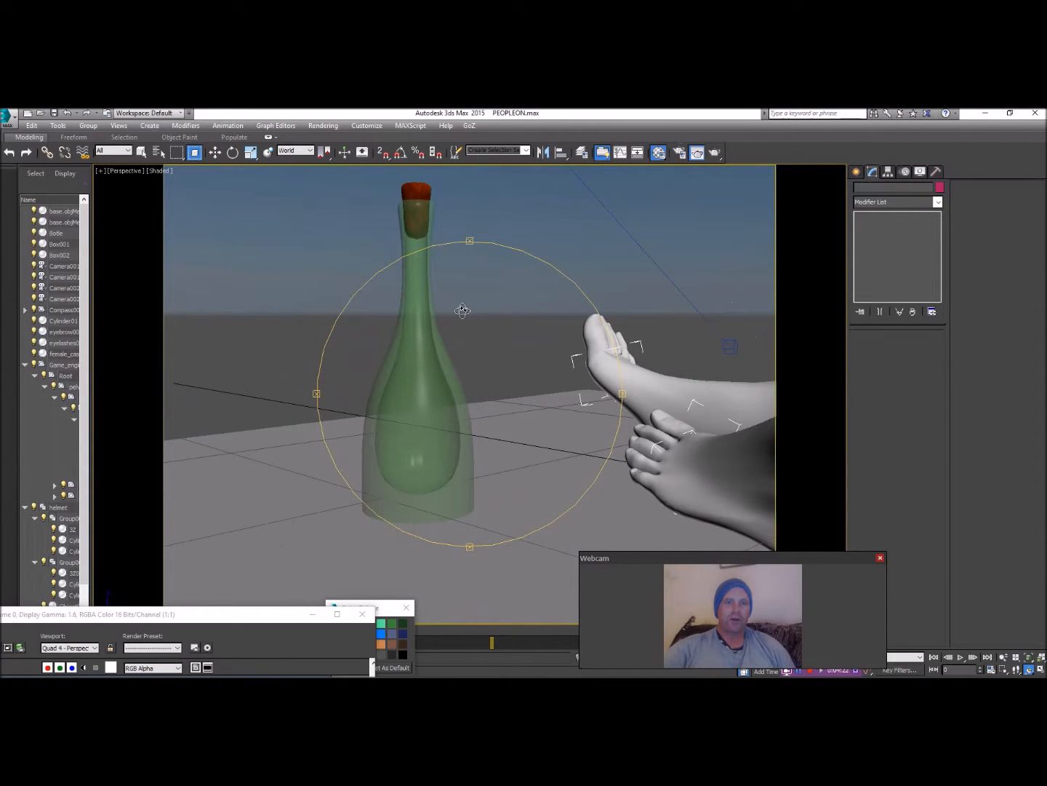
pyautogui.scroll(-1, 461, 305)
pyautogui.moveTo(384, 362); pyautogui.dragTo(363, 348)
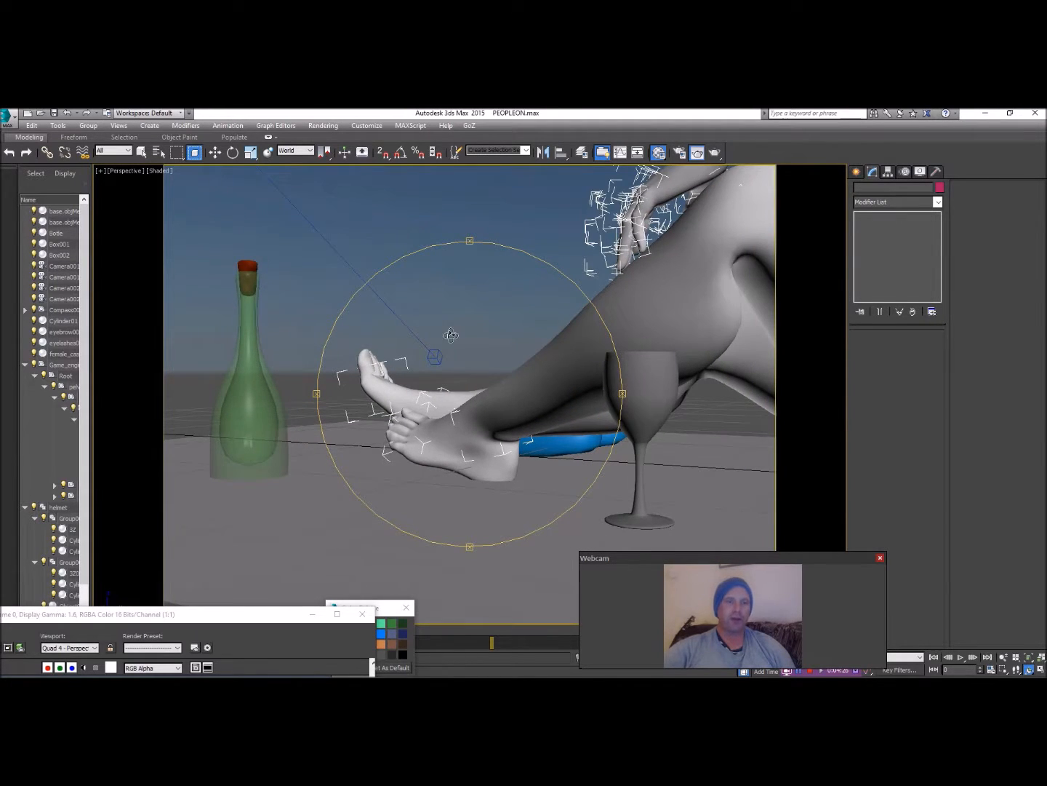
# Step: Select the wine glass beside the figure's legs and examine its mesh up close
pyautogui.scroll(-3, 452, 335)
pyautogui.moveTo(452, 334); pyautogui.dragTo(439, 346)
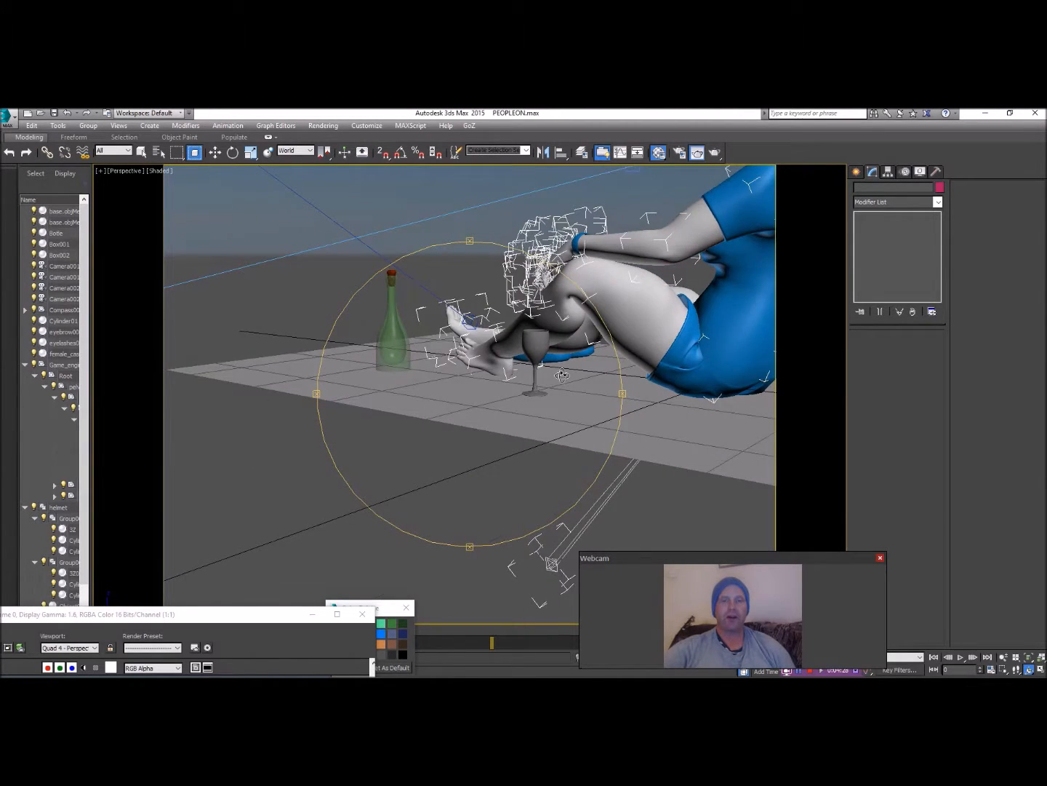
pyautogui.scroll(5, 474, 329)
pyautogui.scroll(-3, 496, 363)
pyautogui.press('e')
pyautogui.scroll(-10, 496, 363)
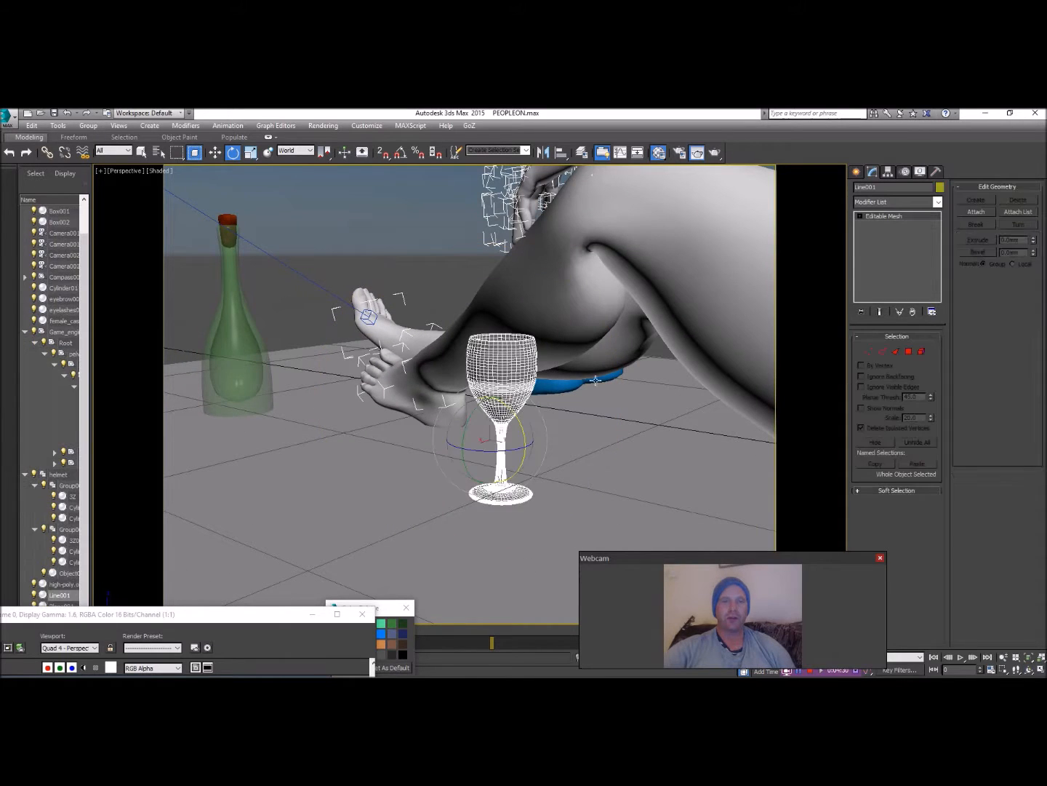
# Step: Inspect the figure's blue helmet with its earpiece and antennas from behind
pyautogui.scroll(3, 494, 312)
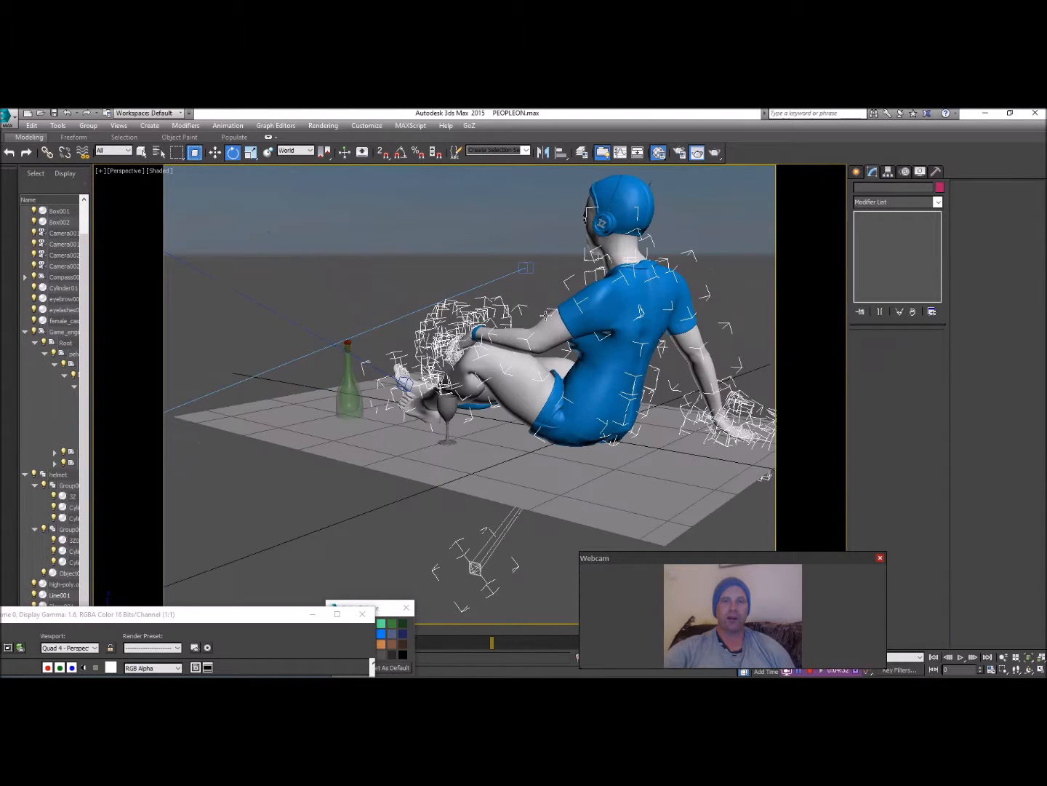
pyautogui.scroll(3, 486, 429)
pyautogui.scroll(3, 604, 326)
pyautogui.scroll(4, 549, 315)
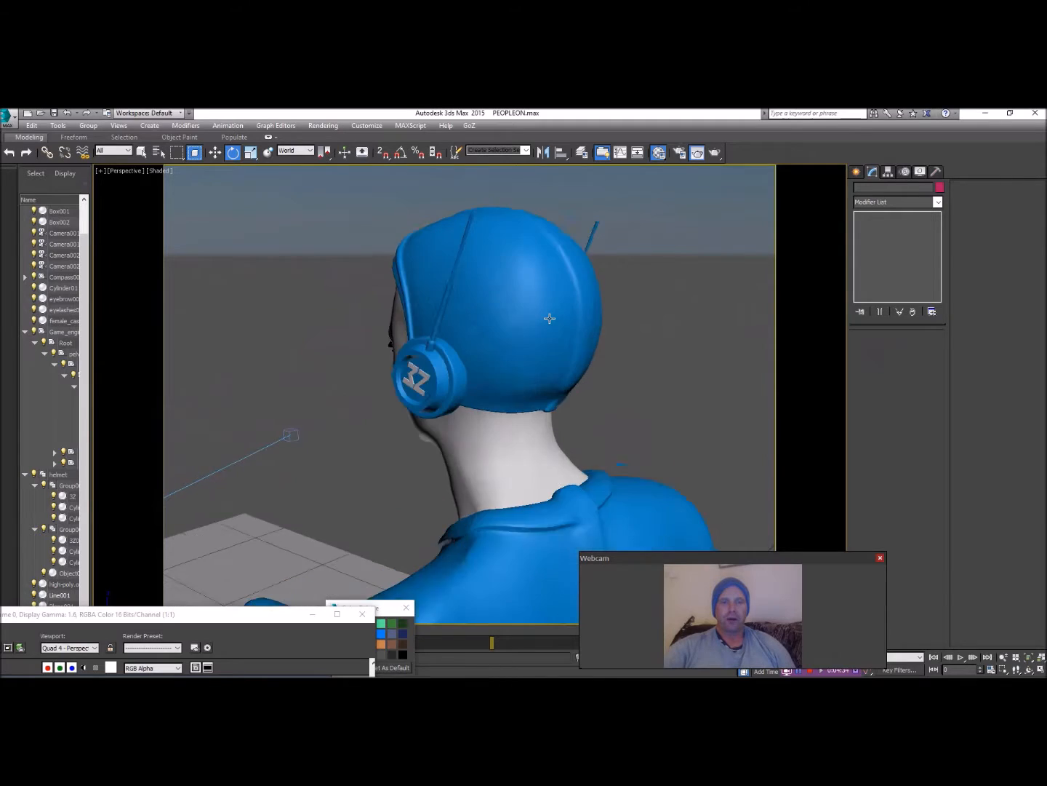
pyautogui.scroll(-2, 501, 390)
pyautogui.scroll(-2, 500, 390)
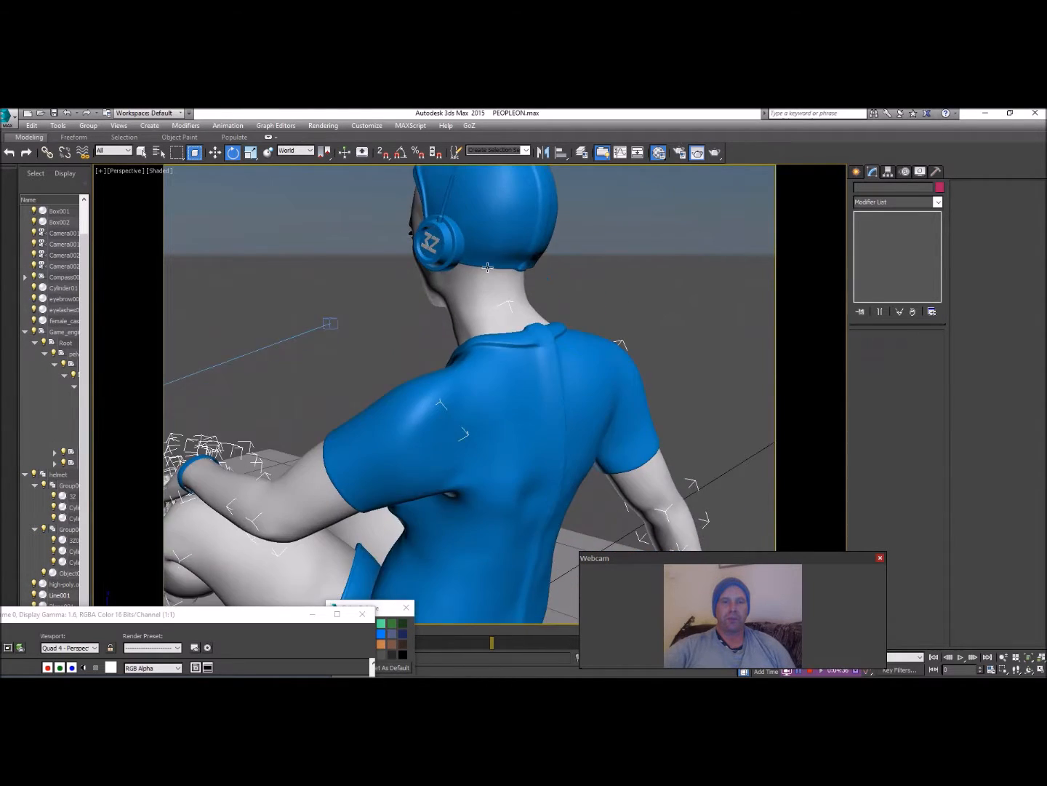
# Step: Inspect the figure's blue casual suit with its mesh selected and deselected, and compare it with the whole scene
pyautogui.scroll(-4, 485, 358)
pyautogui.click(481, 316)
pyautogui.scroll(4, 472, 320)
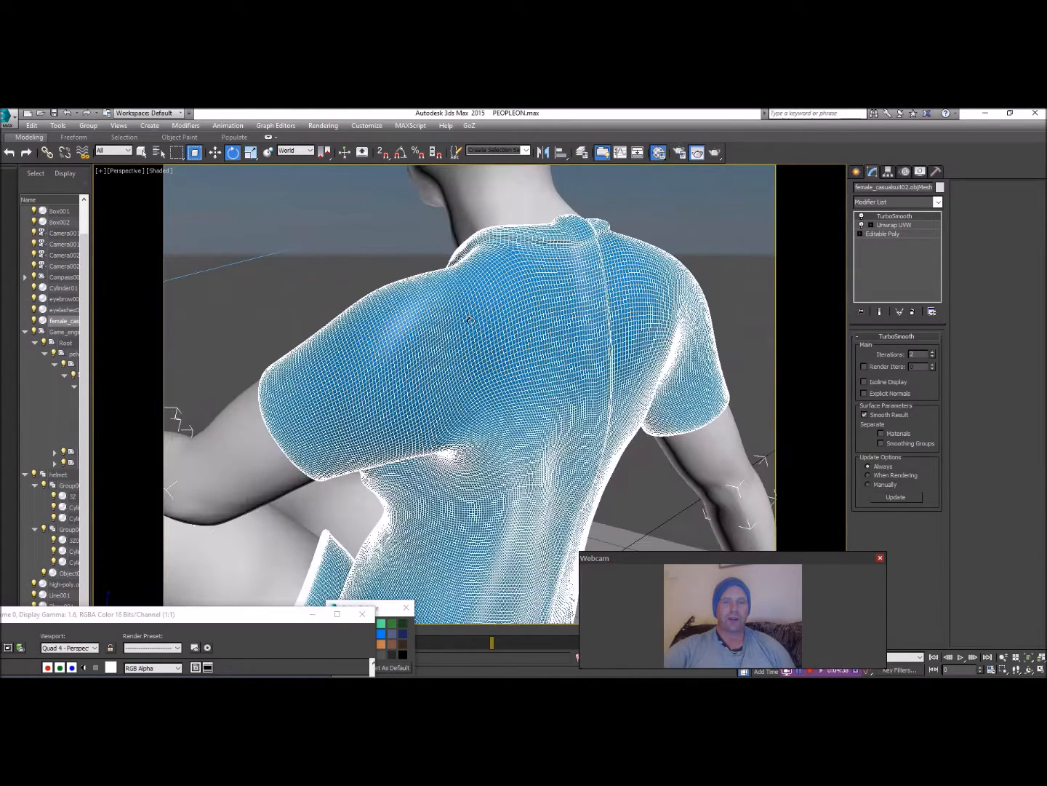
pyautogui.scroll(-5, 505, 581)
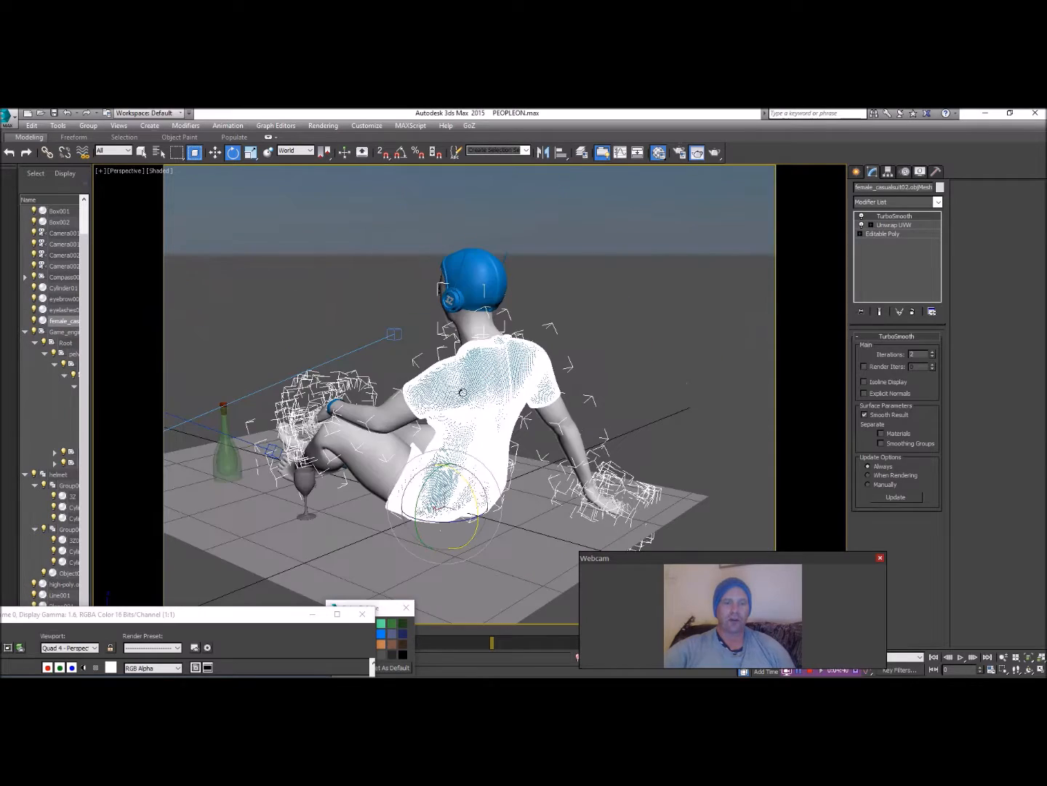
pyautogui.click(374, 237)
pyautogui.scroll(1, 436, 292)
pyautogui.click(436, 292)
pyautogui.scroll(3, 435, 292)
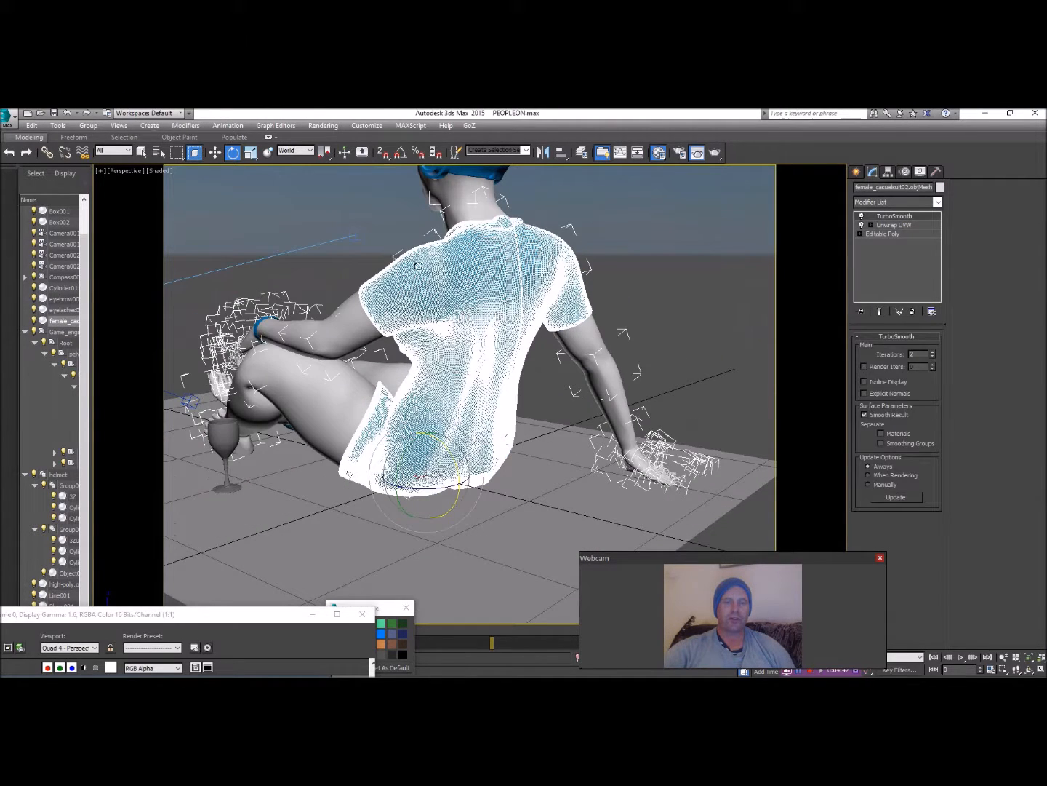
pyautogui.scroll(-3, 316, 239)
pyautogui.click(317, 239)
pyautogui.scroll(4, 317, 239)
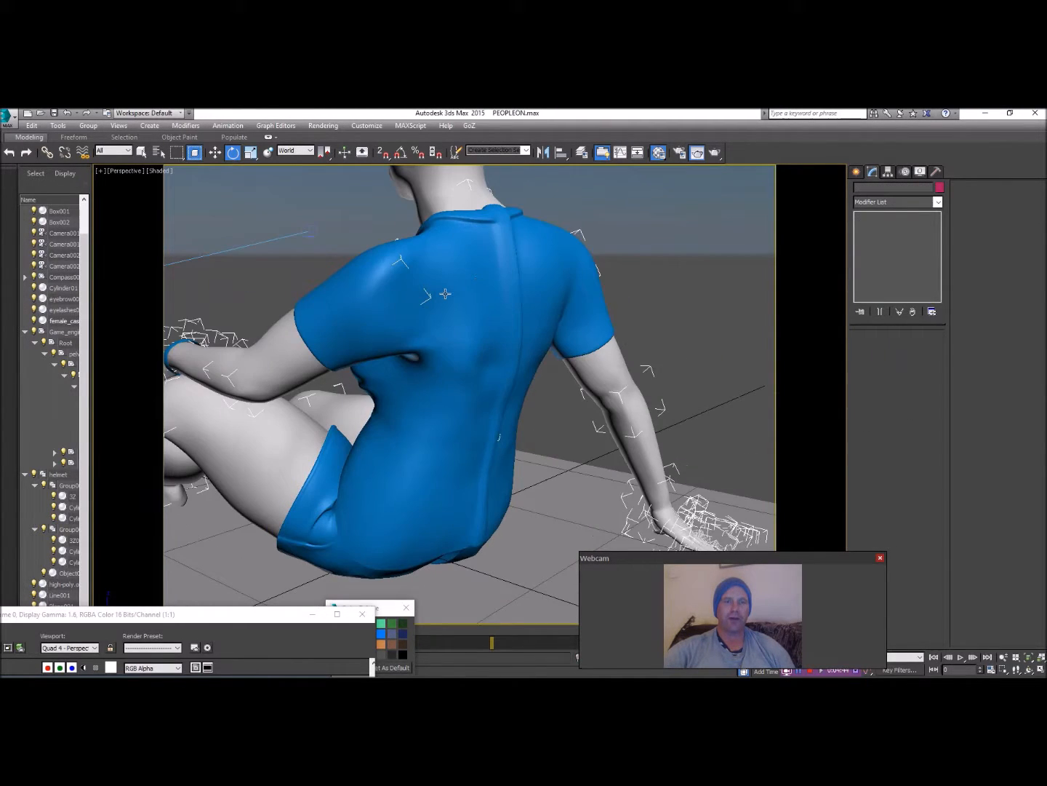
pyautogui.scroll(-6, 459, 259)
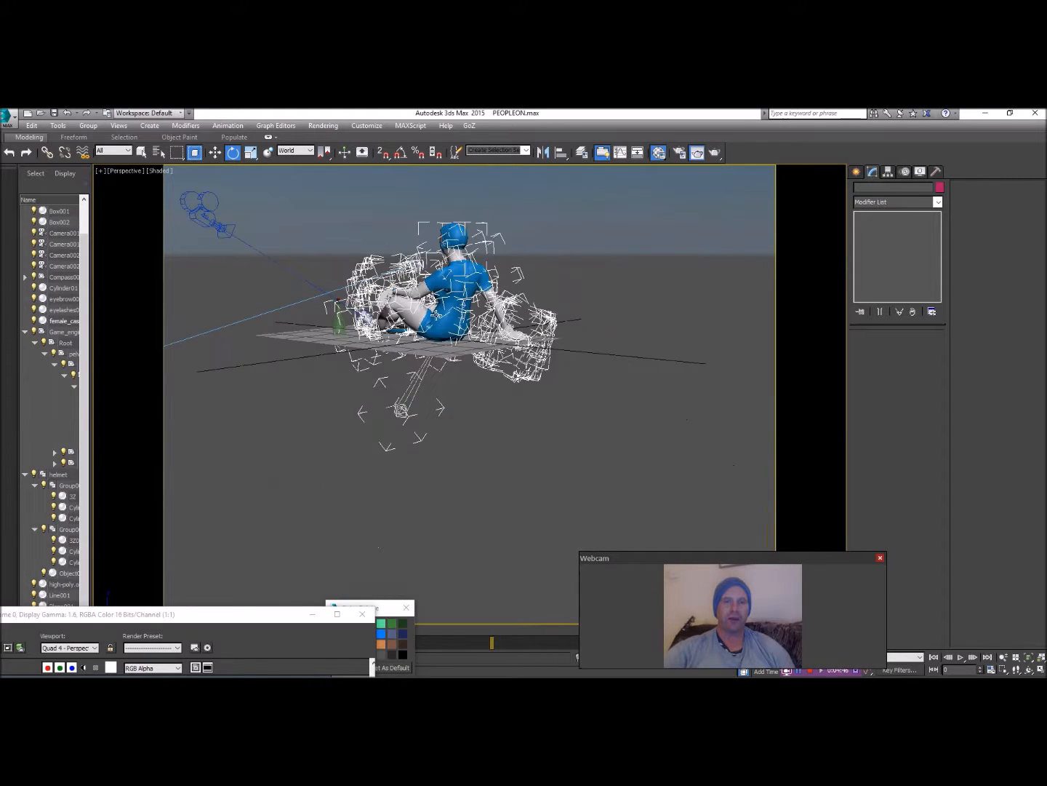
pyautogui.scroll(1, 416, 474)
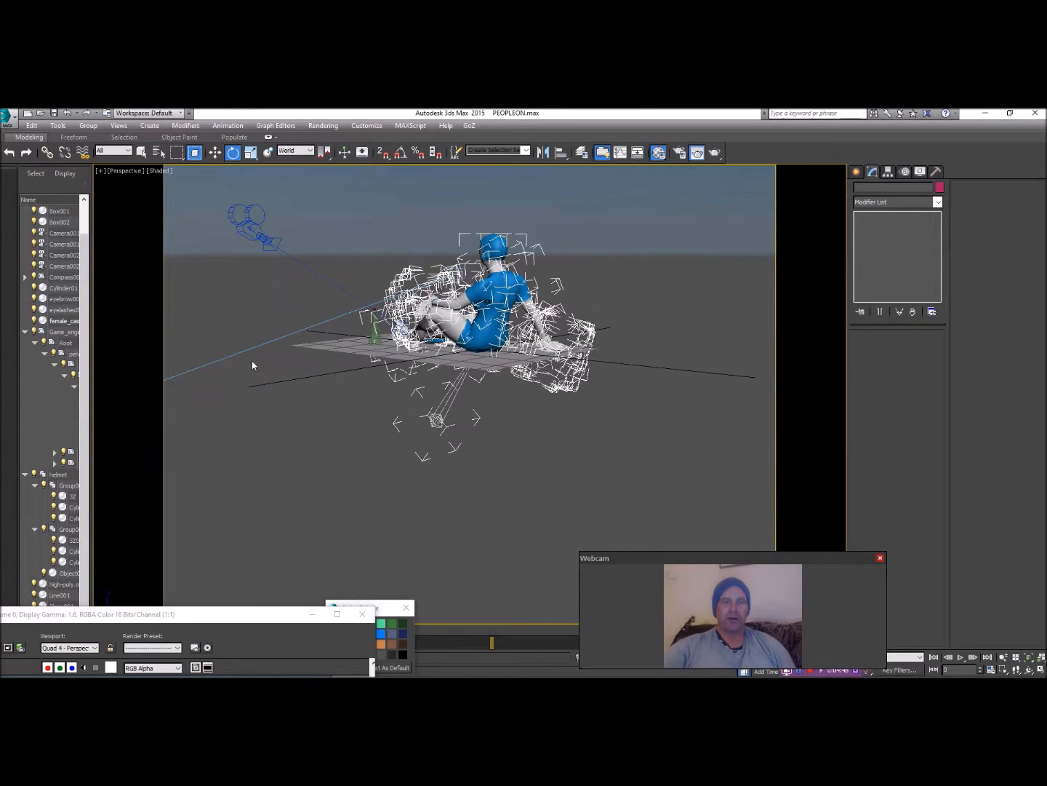
pyautogui.click(385, 684)
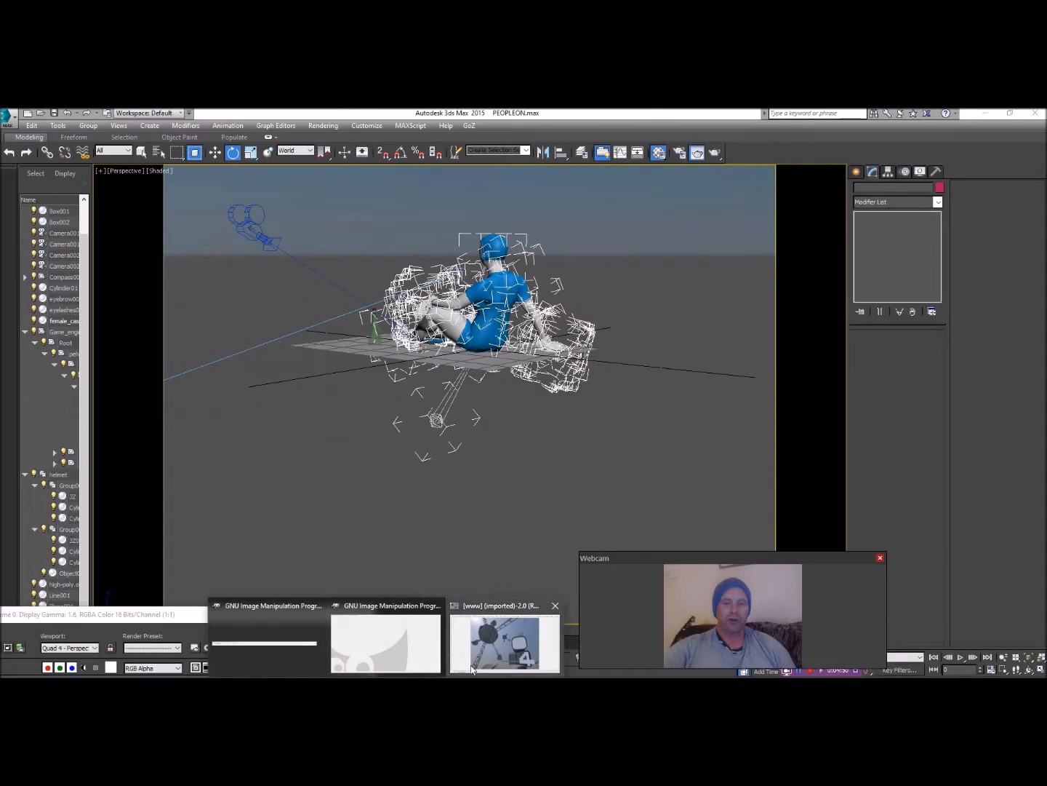
pyautogui.click(505, 645)
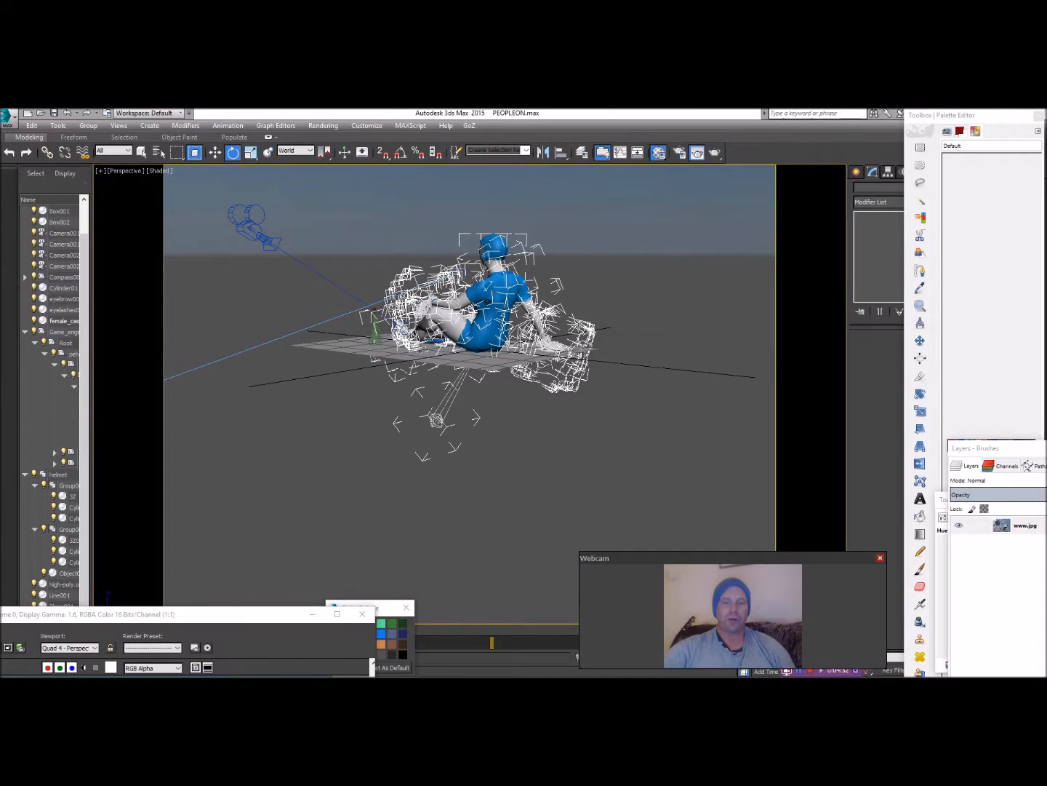
pyautogui.click(507, 652)
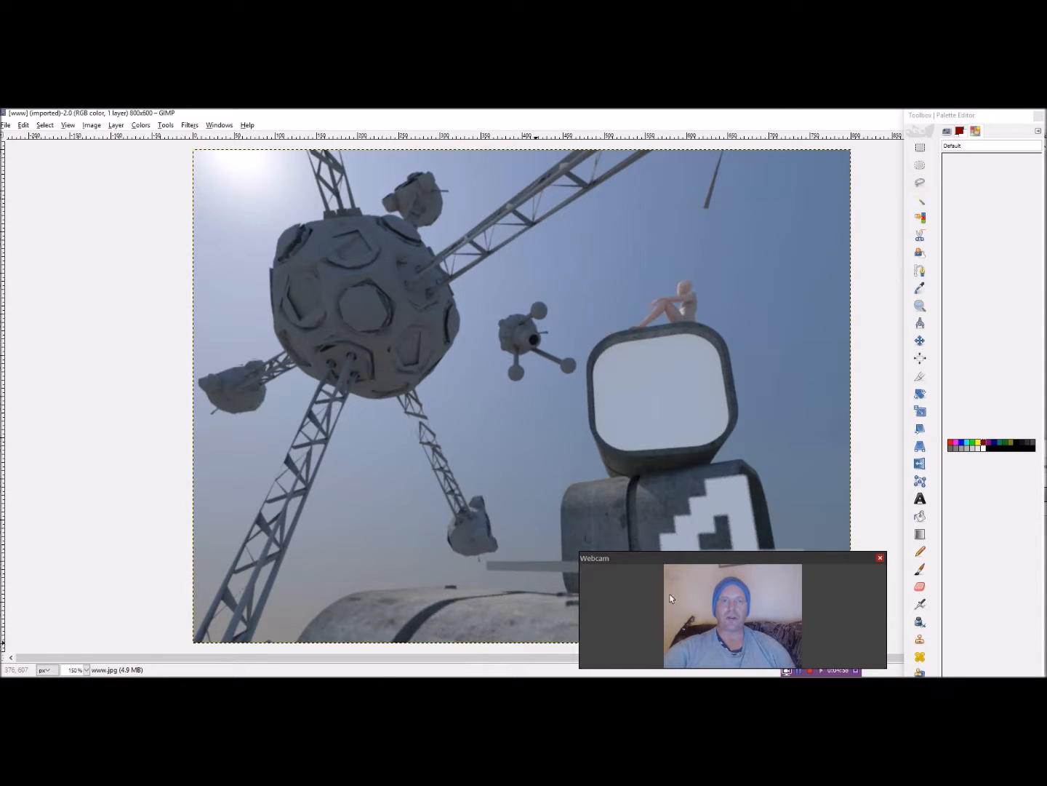
# Step: Switch to 3ds Max and examine the seated figure from behind, together with the bottle and wine glass
pyautogui.moveTo(775, 117); pyautogui.dragTo(574, 571)
pyautogui.click(484, 374)
pyautogui.scroll(5, 459, 297)
pyautogui.moveTo(448, 209); pyautogui.dragTo(461, 268)
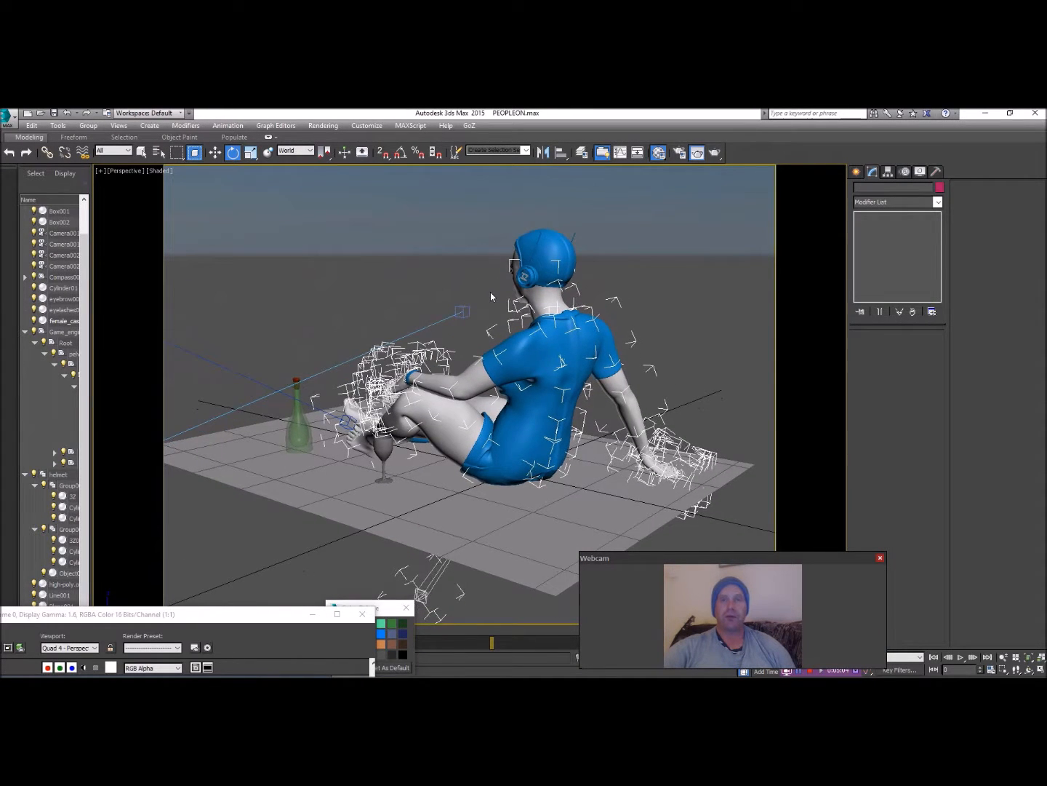
pyautogui.scroll(4, 490, 297)
pyautogui.scroll(-2, 490, 296)
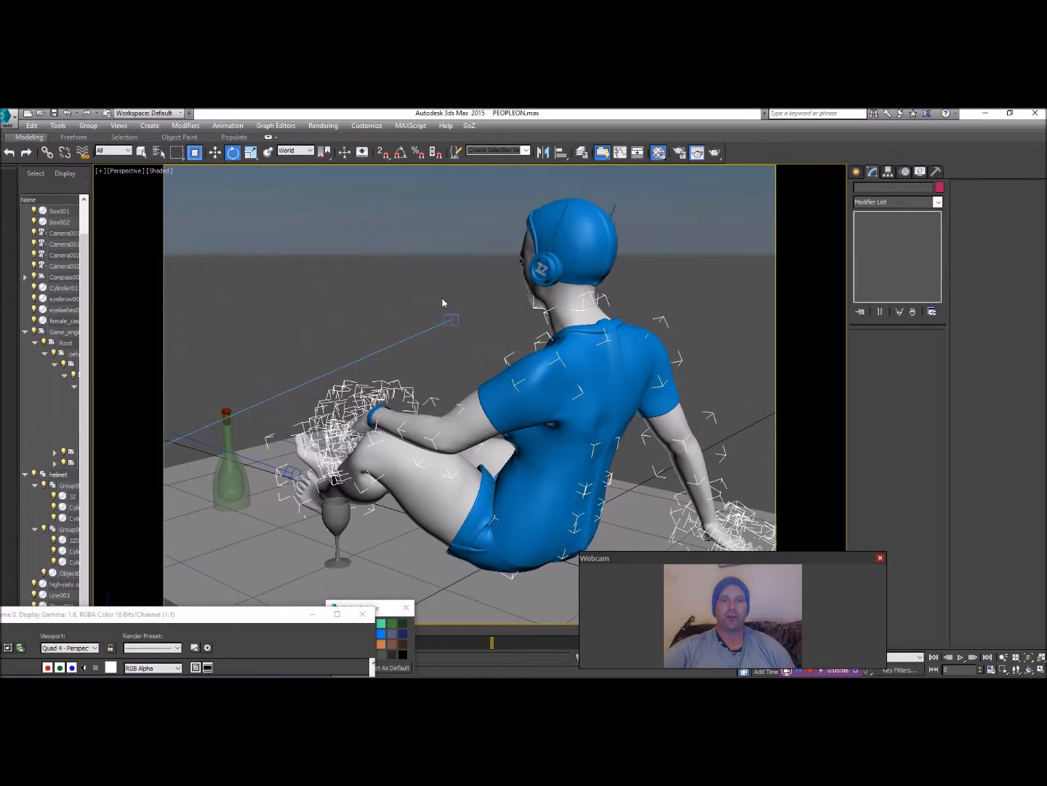
pyautogui.scroll(4, 460, 305)
pyautogui.click(491, 284)
pyautogui.scroll(5, 481, 291)
pyautogui.scroll(-5, 478, 290)
# Step: Move the helmet up and back off the figure's head to expose the bare scalp
pyautogui.click(809, 411)
pyautogui.click(1029, 669)
pyautogui.moveTo(509, 364); pyautogui.dragTo(459, 348)
pyautogui.rightClick(378, 283)
pyautogui.click(376, 278)
pyautogui.click(487, 309)
pyautogui.rightClick(582, 307)
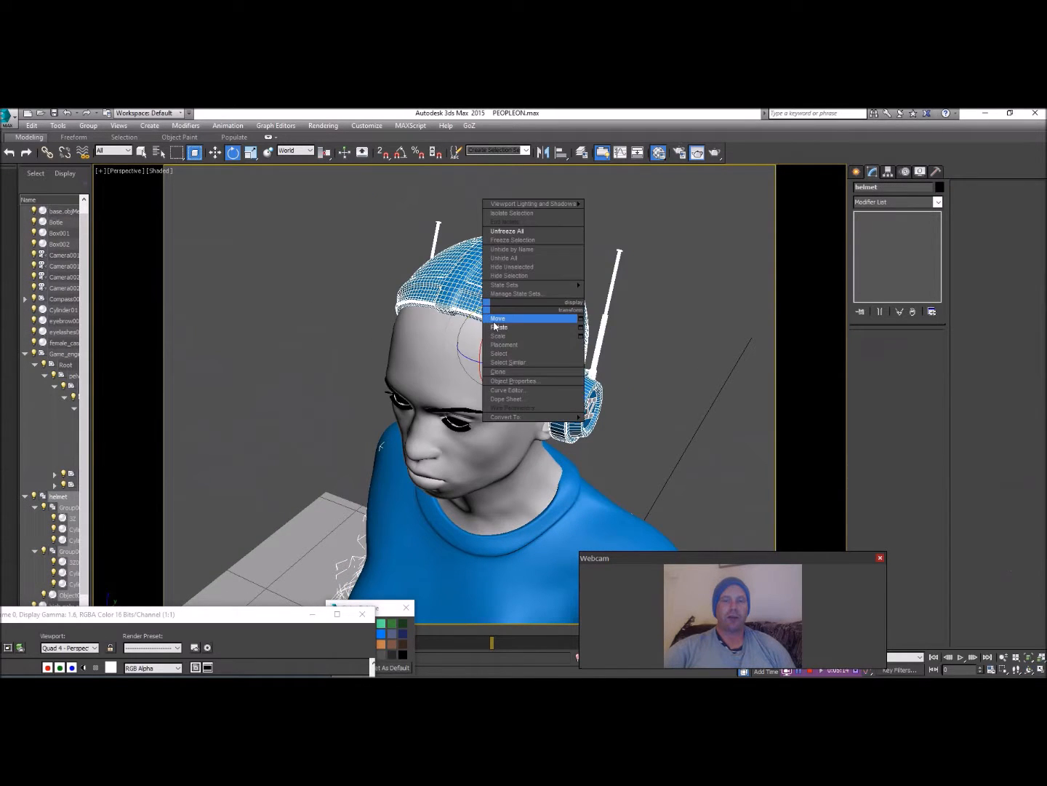
pyautogui.click(498, 319)
pyautogui.moveTo(509, 323); pyautogui.dragTo(456, 331)
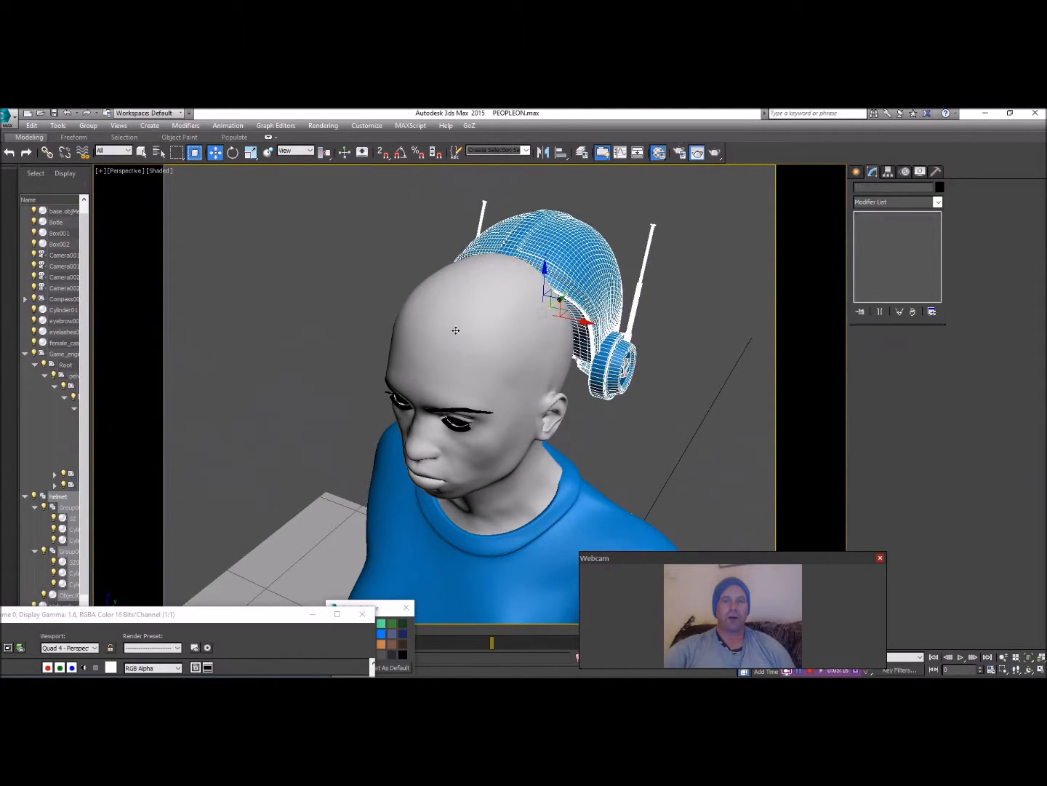
# Step: Select all polygons of the bare head mesh, and undo back to before the helmet was moved
pyautogui.click(455, 330)
pyautogui.click(909, 350)
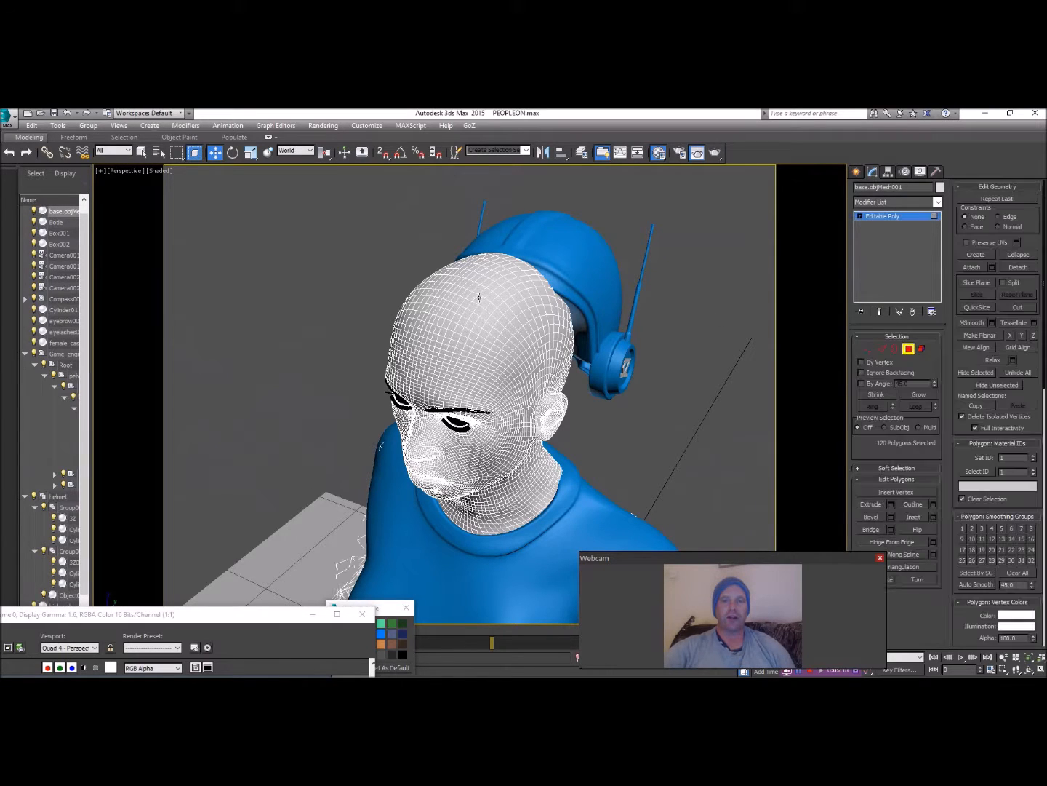
pyautogui.hotkey('ctrl', 'a')
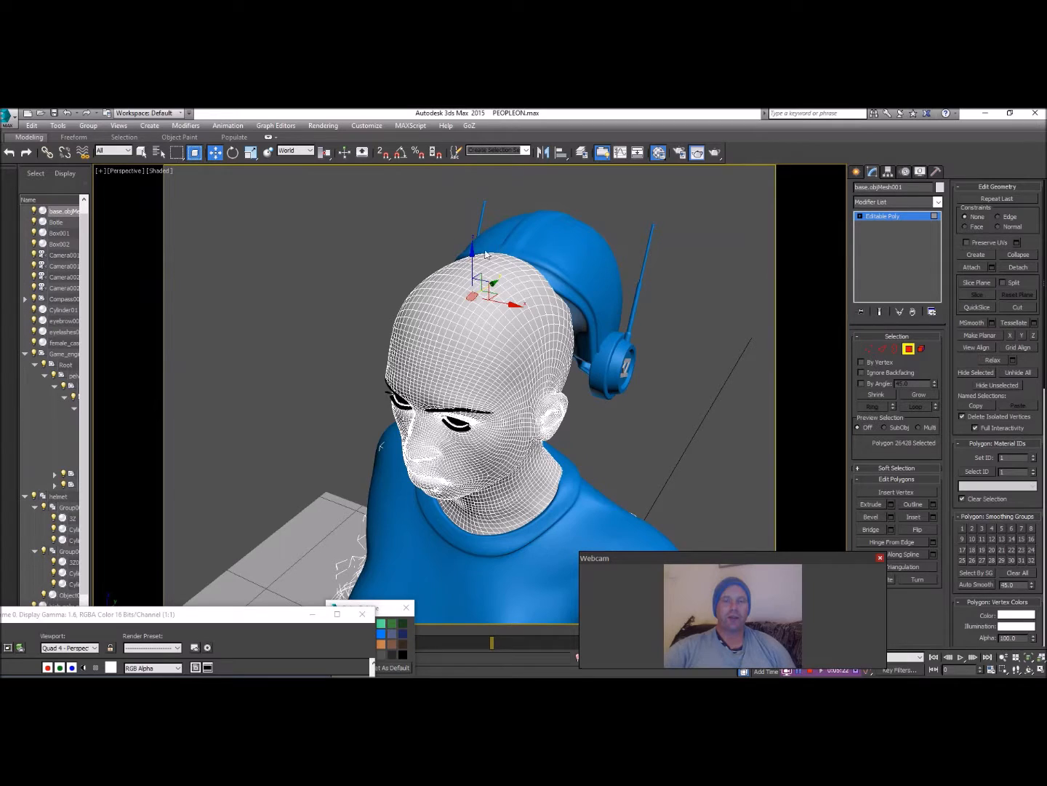
pyautogui.click(908, 349)
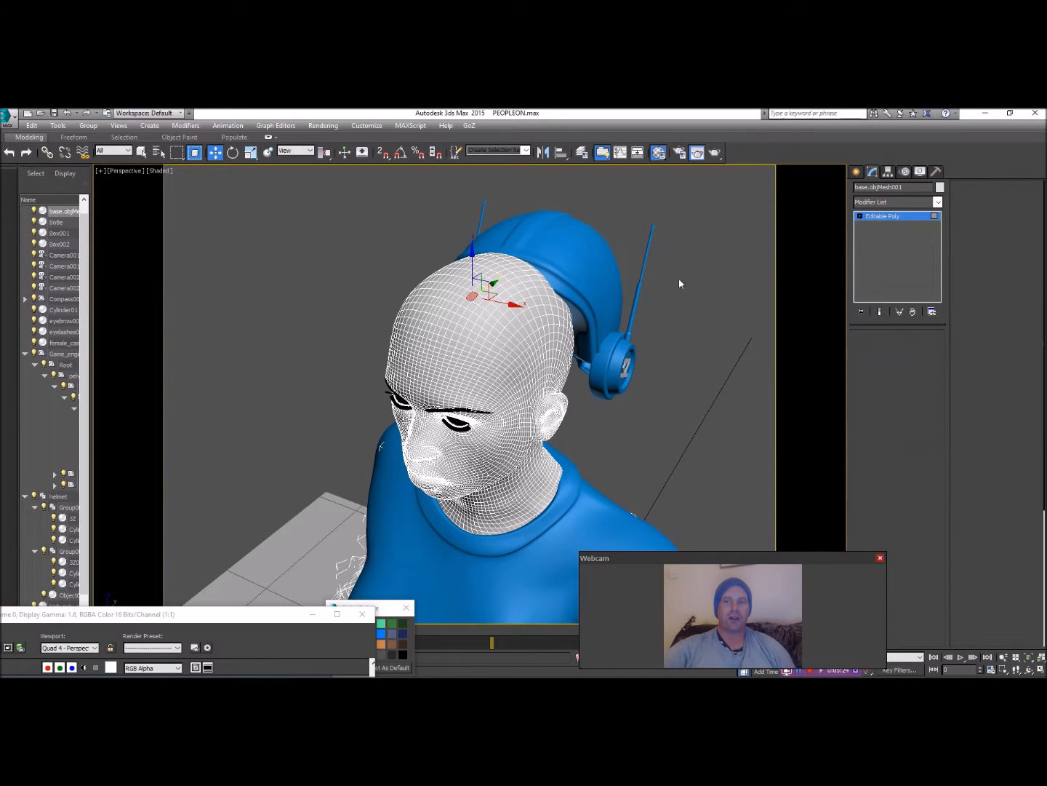
pyautogui.click(68, 115)
pyautogui.click(68, 115)
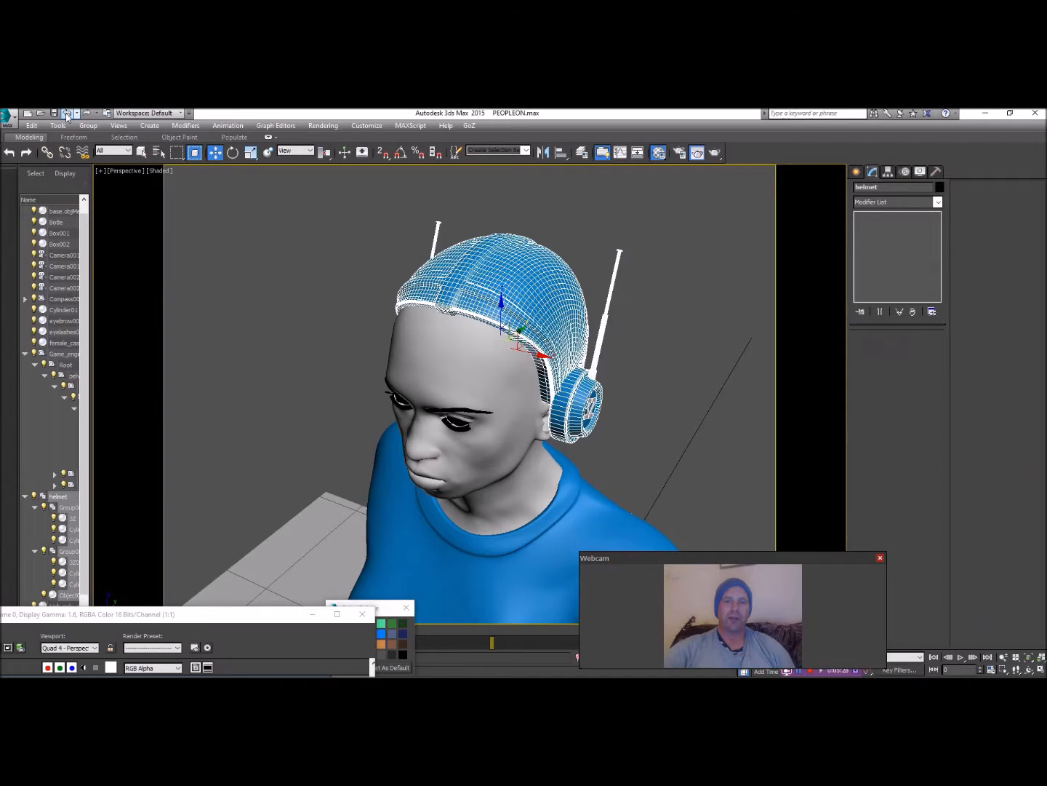
# Step: Inspect the helmet's earpiece and emblem up close, with the helmet mesh selected and deselected
pyautogui.scroll(10, 481, 292)
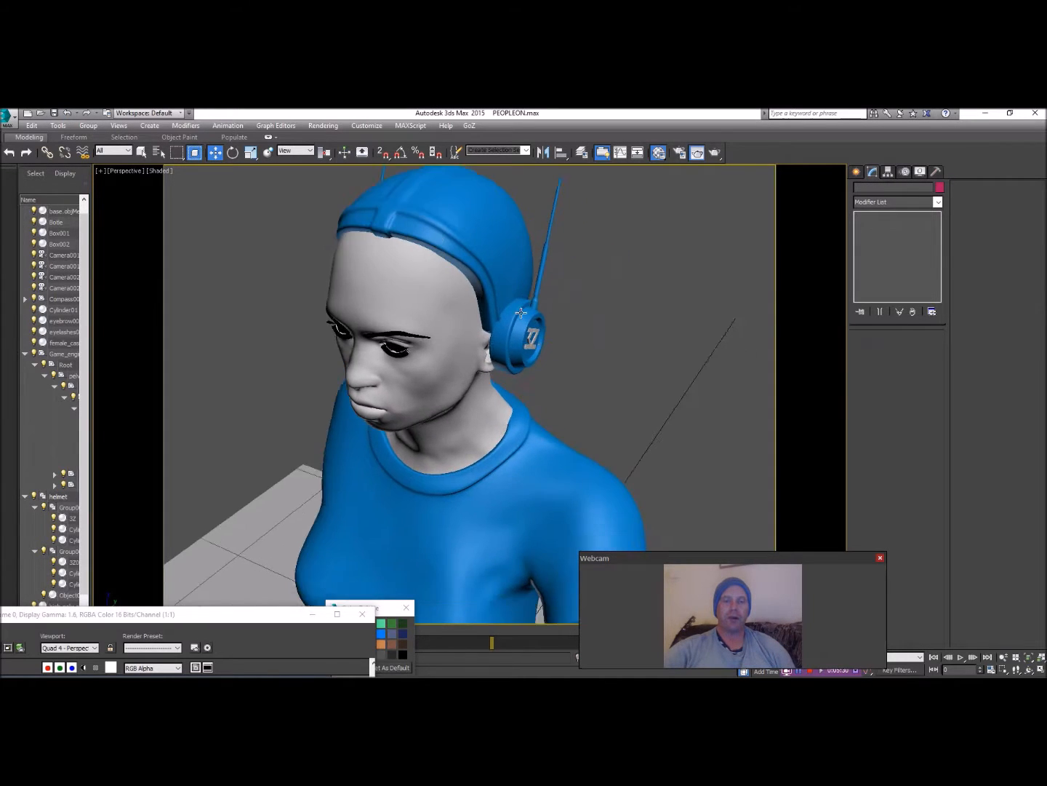
pyautogui.scroll(-6, 481, 292)
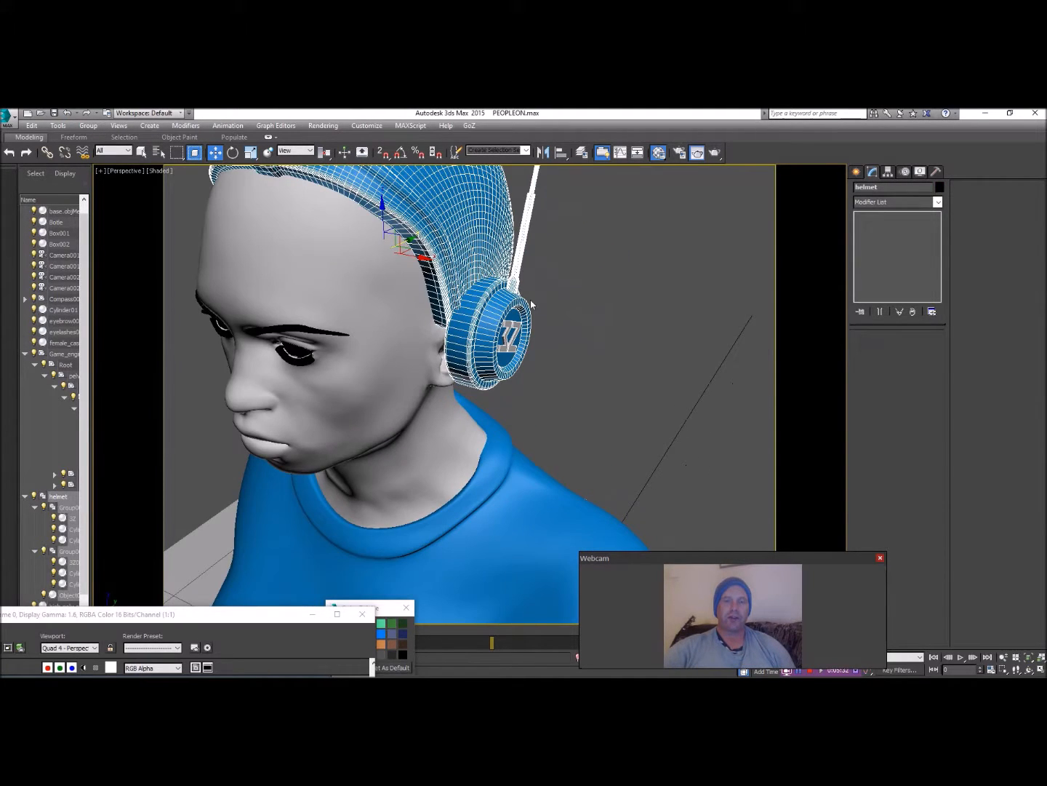
pyautogui.scroll(1, 531, 304)
pyautogui.hotkey('ctrl', 'd')
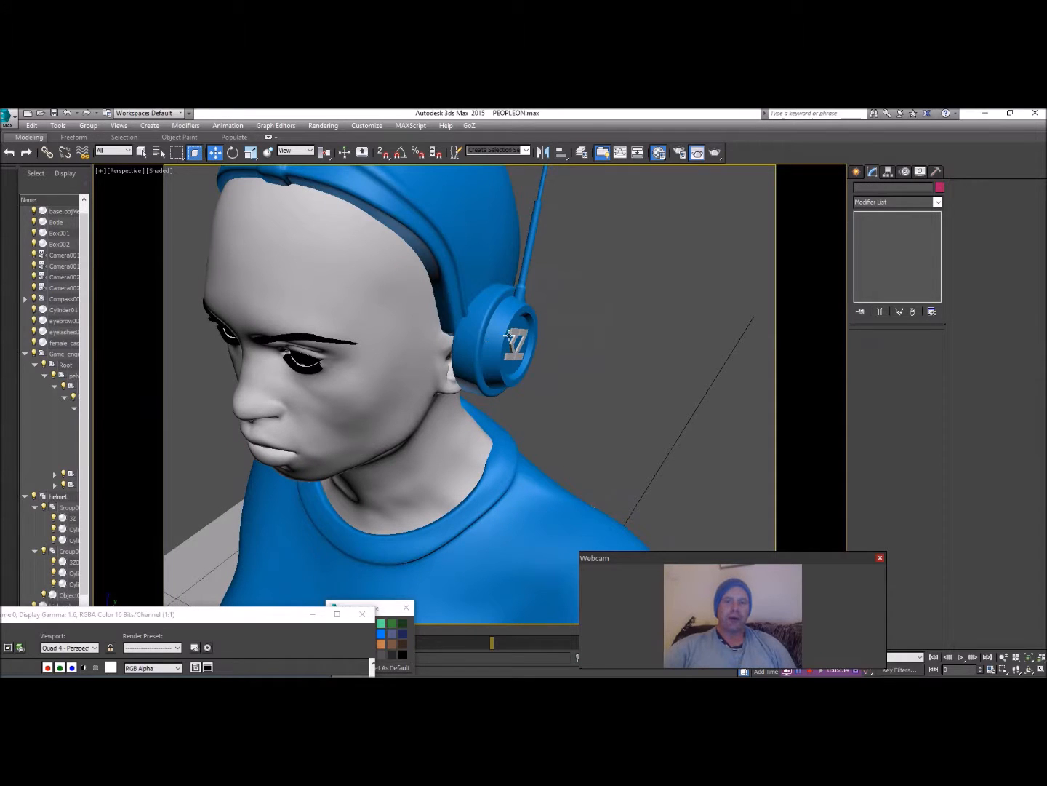
pyautogui.click(509, 335)
pyautogui.hotkey('ctrl', 'd')
# Step: Examine the whole seated figure from the side and from behind, near and far
pyautogui.click(1029, 669)
pyautogui.moveTo(342, 390); pyautogui.dragTo(423, 342)
pyautogui.scroll(-5, 510, 376)
pyautogui.moveTo(264, 224); pyautogui.dragTo(352, 260)
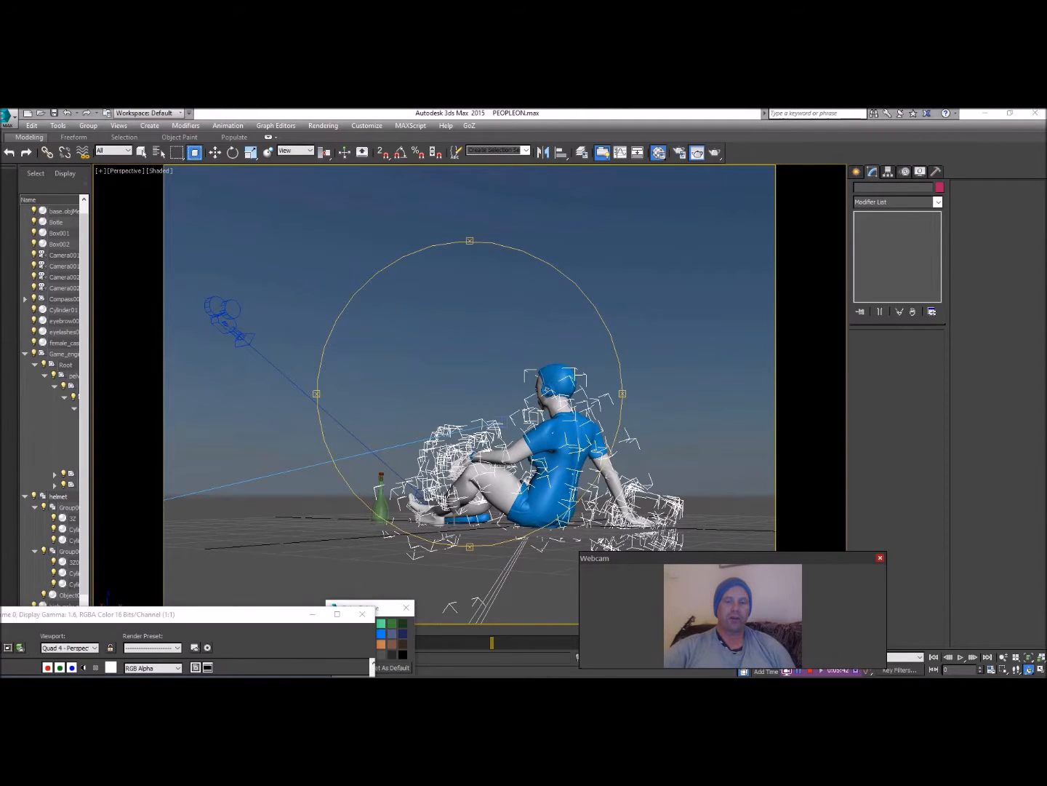
pyautogui.click(449, 611)
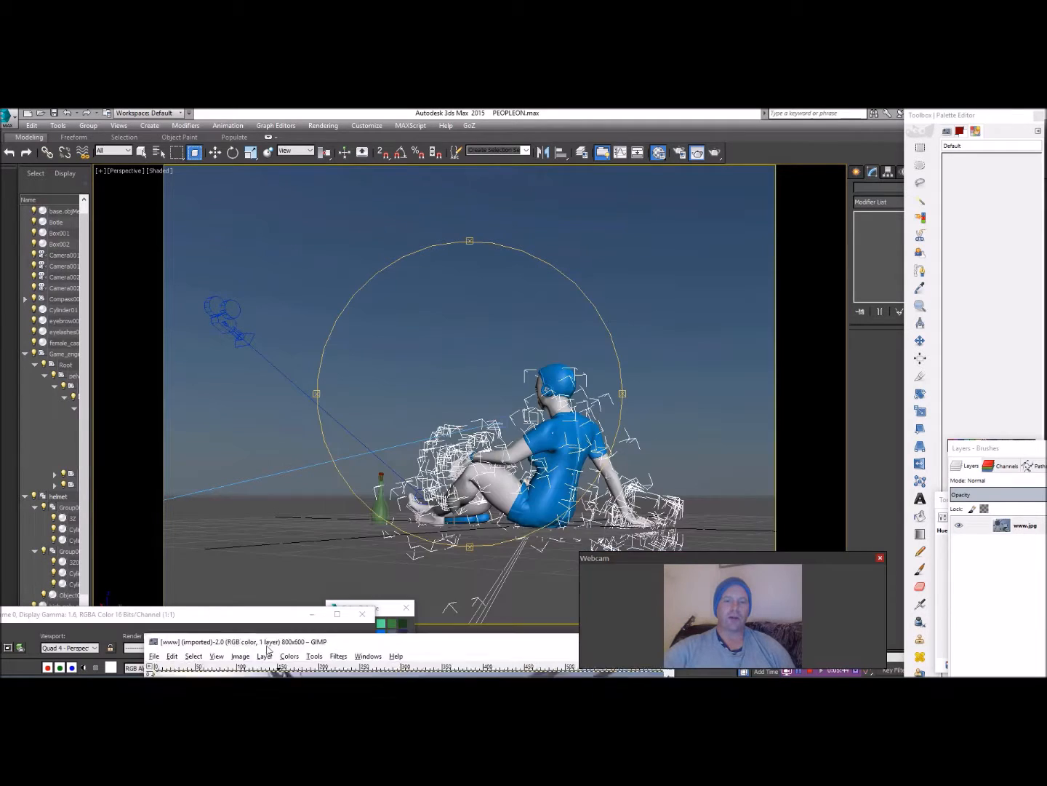
pyautogui.moveTo(447, 360); pyautogui.dragTo(460, 386)
pyautogui.scroll(5, 503, 347)
pyautogui.scroll(-4, 497, 351)
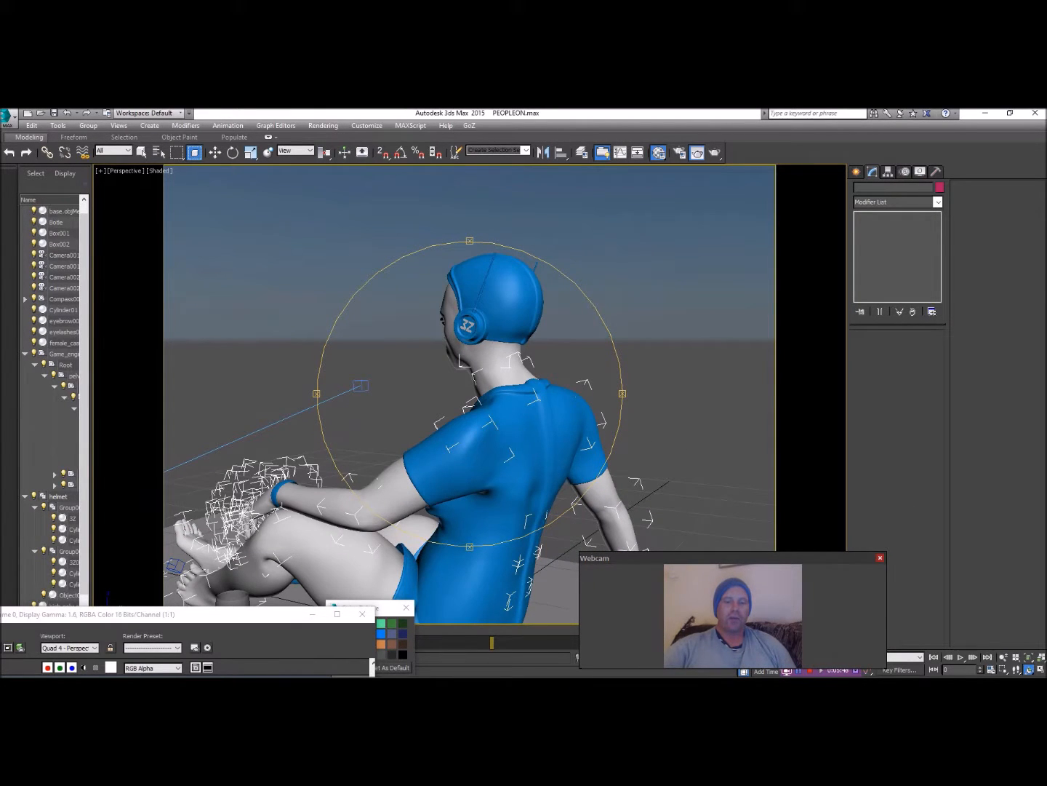
pyautogui.scroll(-6, 422, 358)
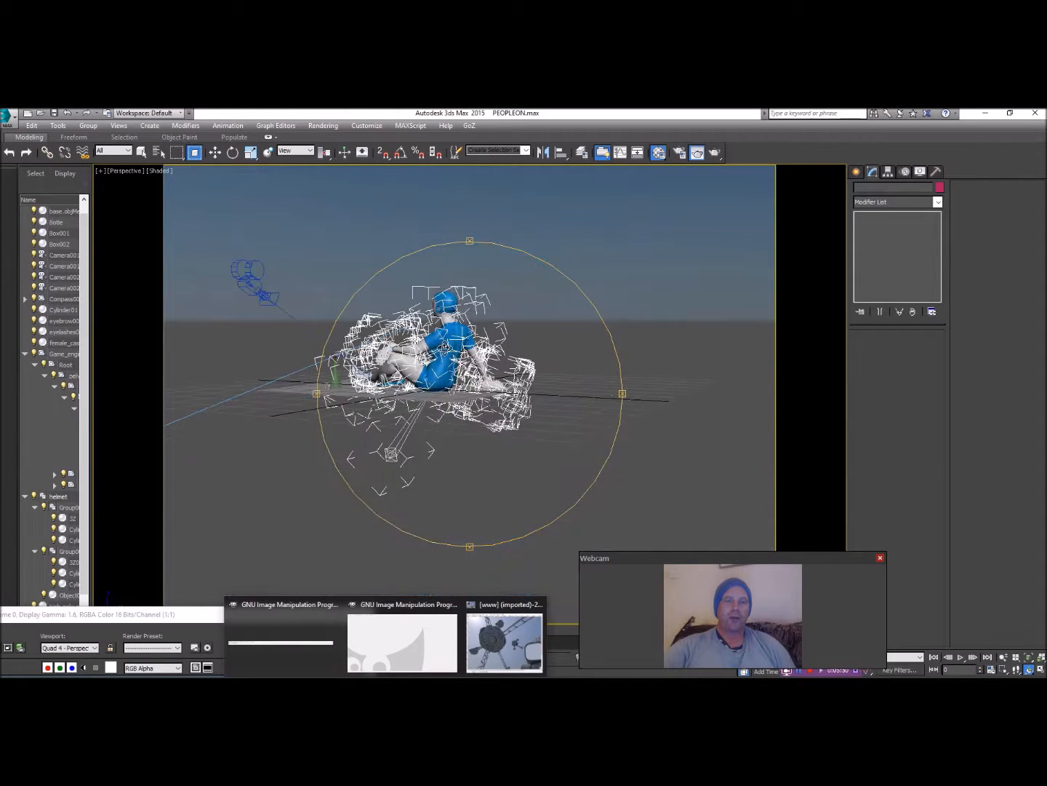
pyautogui.click(504, 643)
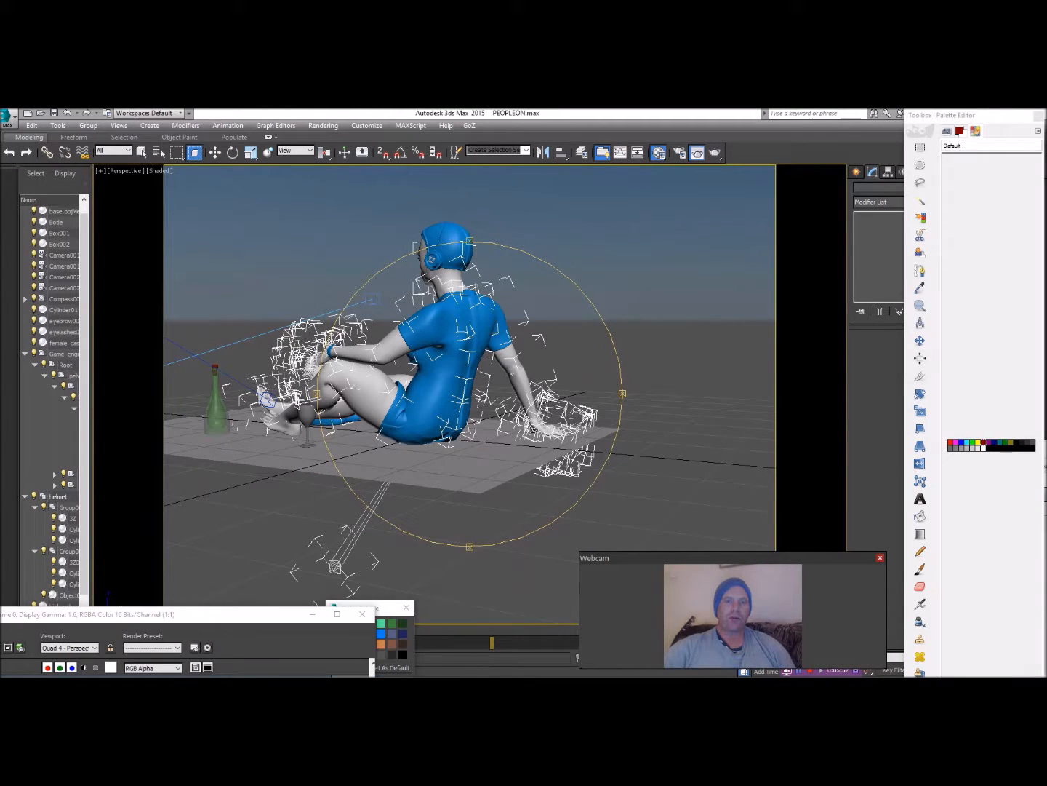
pyautogui.click(491, 646)
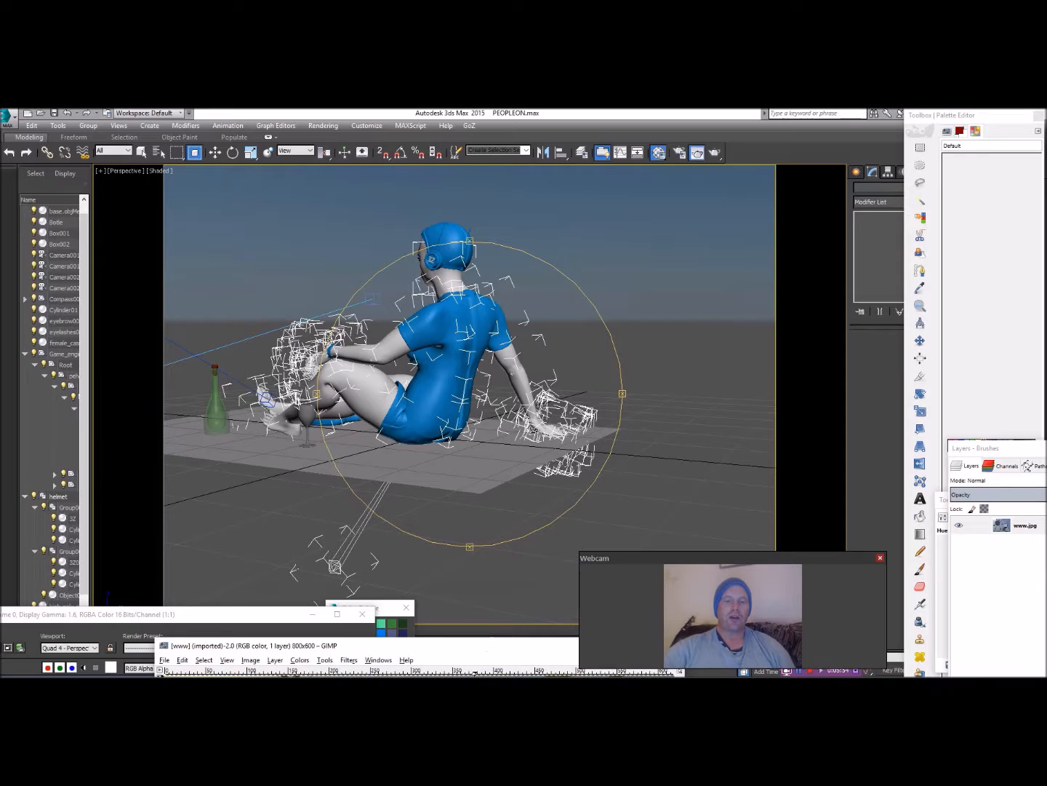
pyautogui.doubleClick(461, 647)
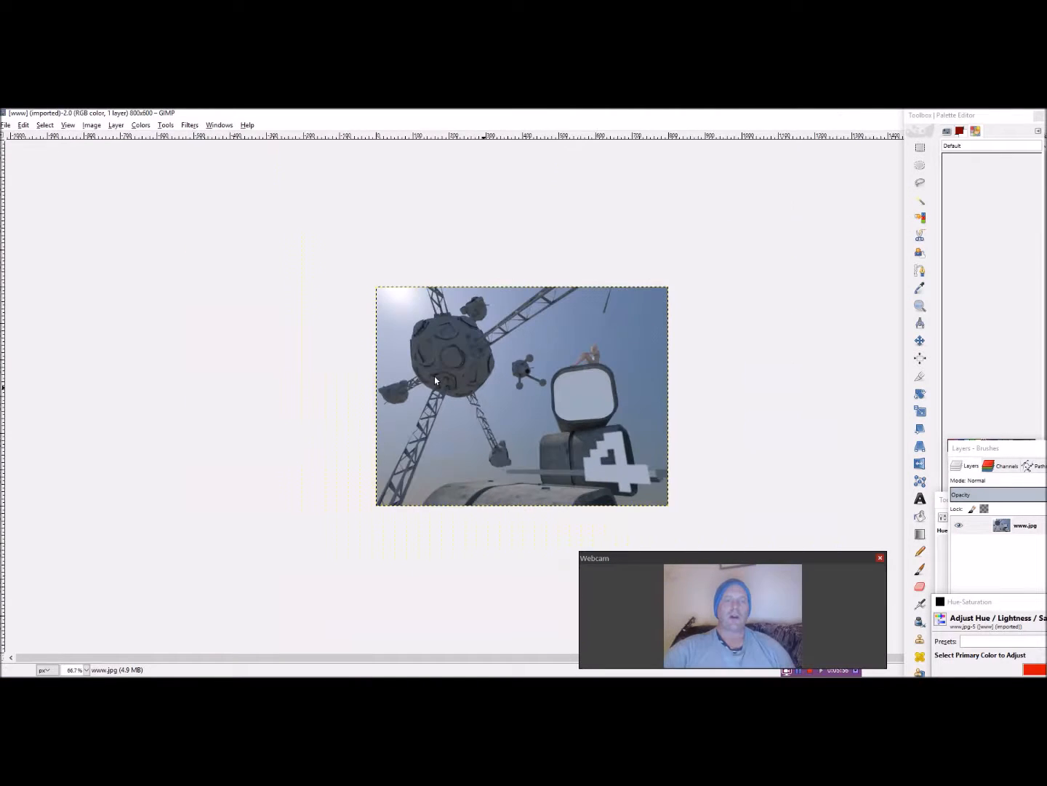
pyautogui.moveTo(631, 560); pyautogui.dragTo(771, 563)
pyautogui.scroll(-1, 489, 337)
pyautogui.scroll(1, 490, 337)
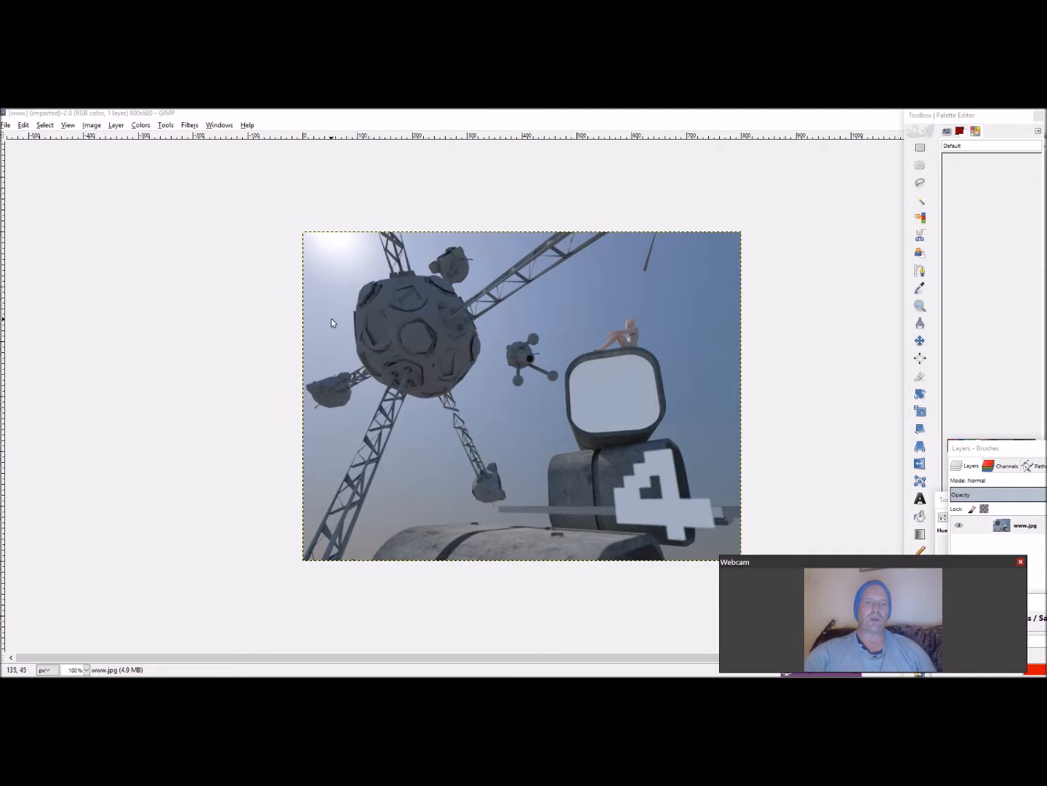
pyautogui.press('2')
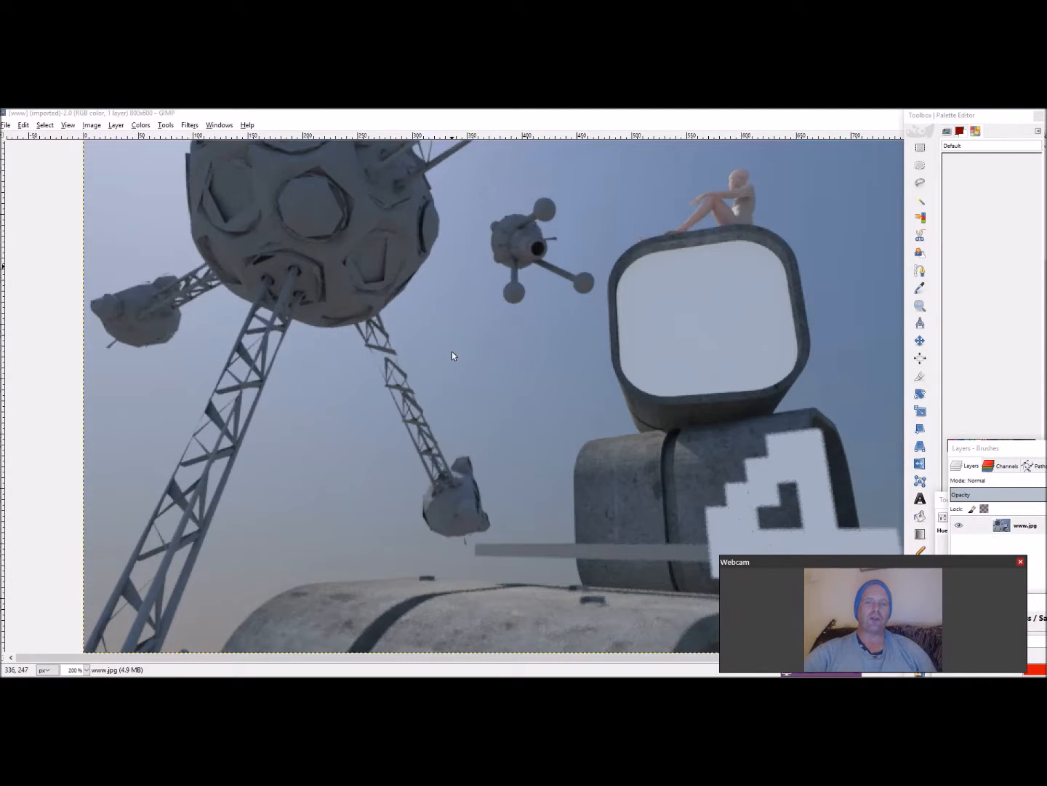
pyautogui.press('1')
pyautogui.press('2')
pyautogui.press('1')
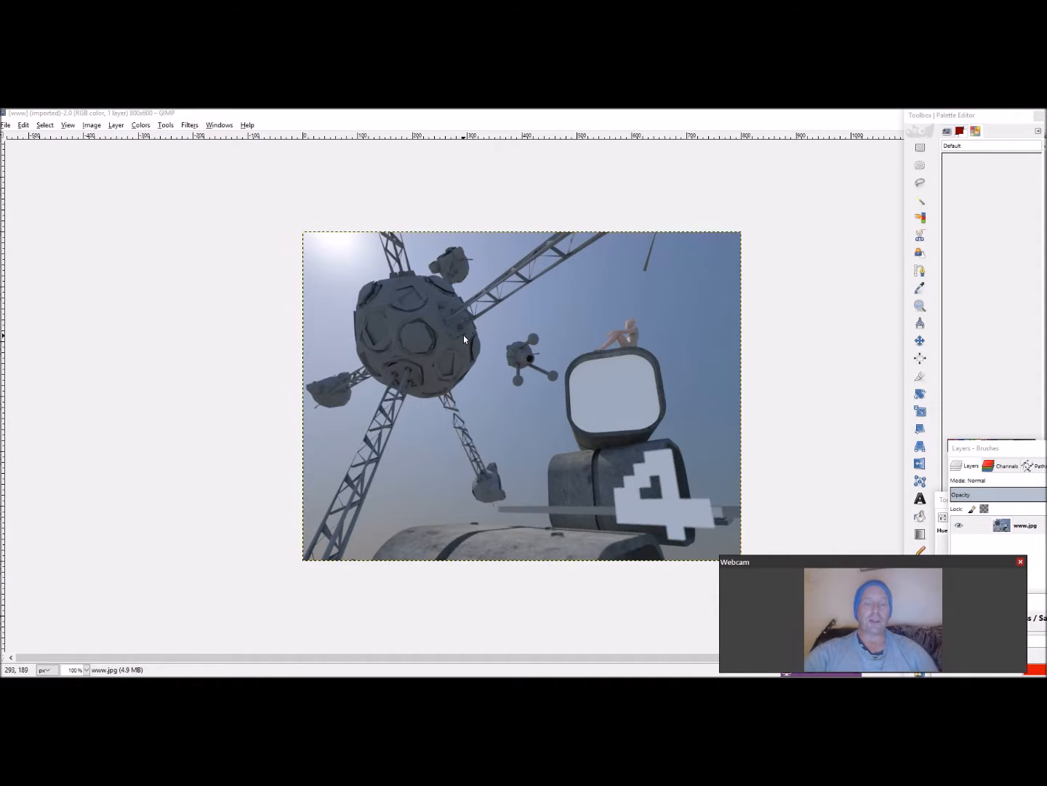
pyautogui.press('+')
pyautogui.press('-')
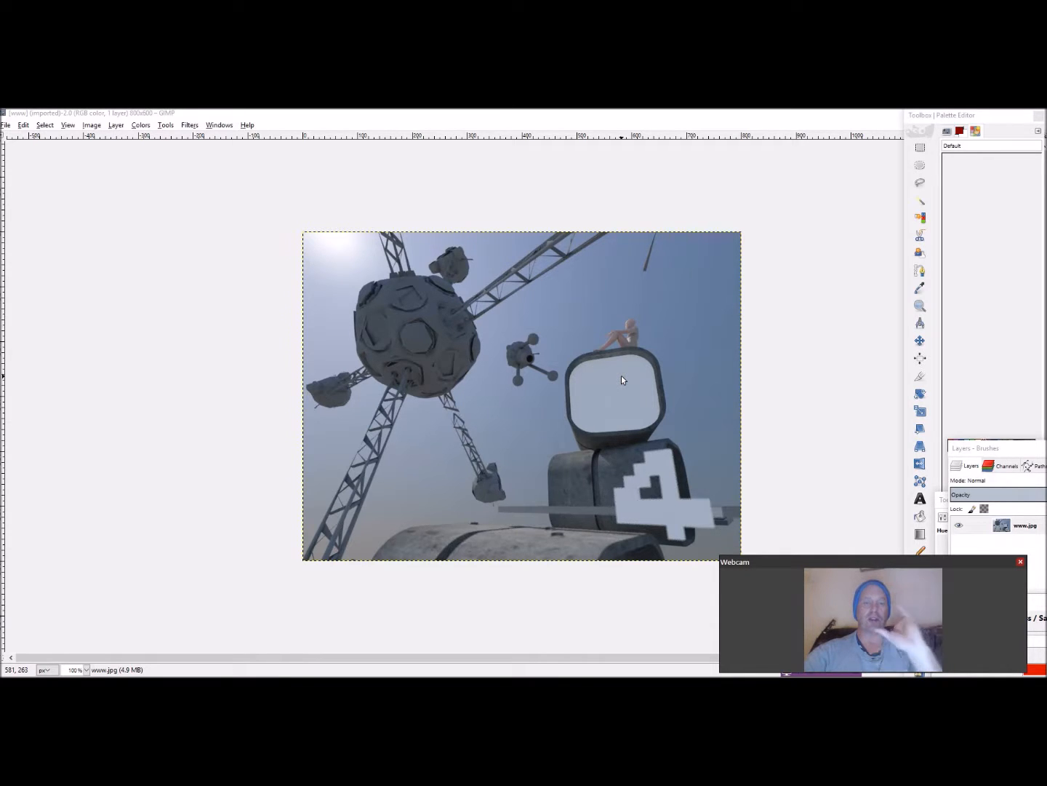
pyautogui.scroll(-2, 552, 291)
pyautogui.scroll(2, 557, 320)
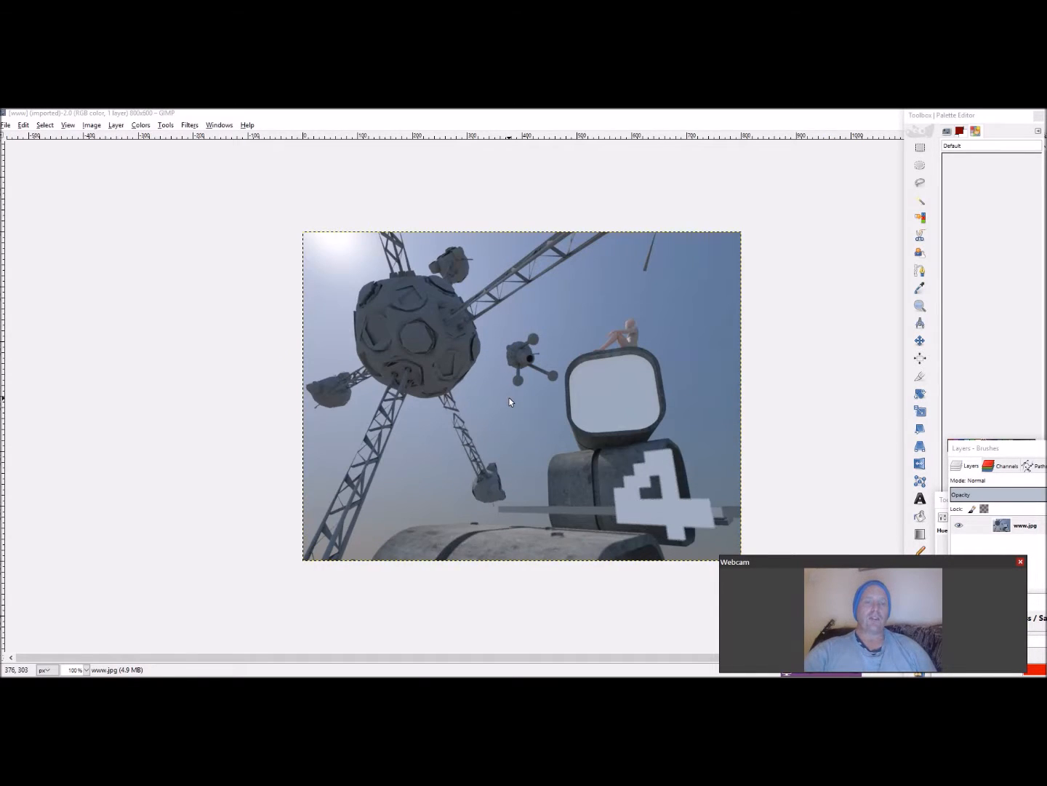
pyautogui.scroll(1, 509, 403)
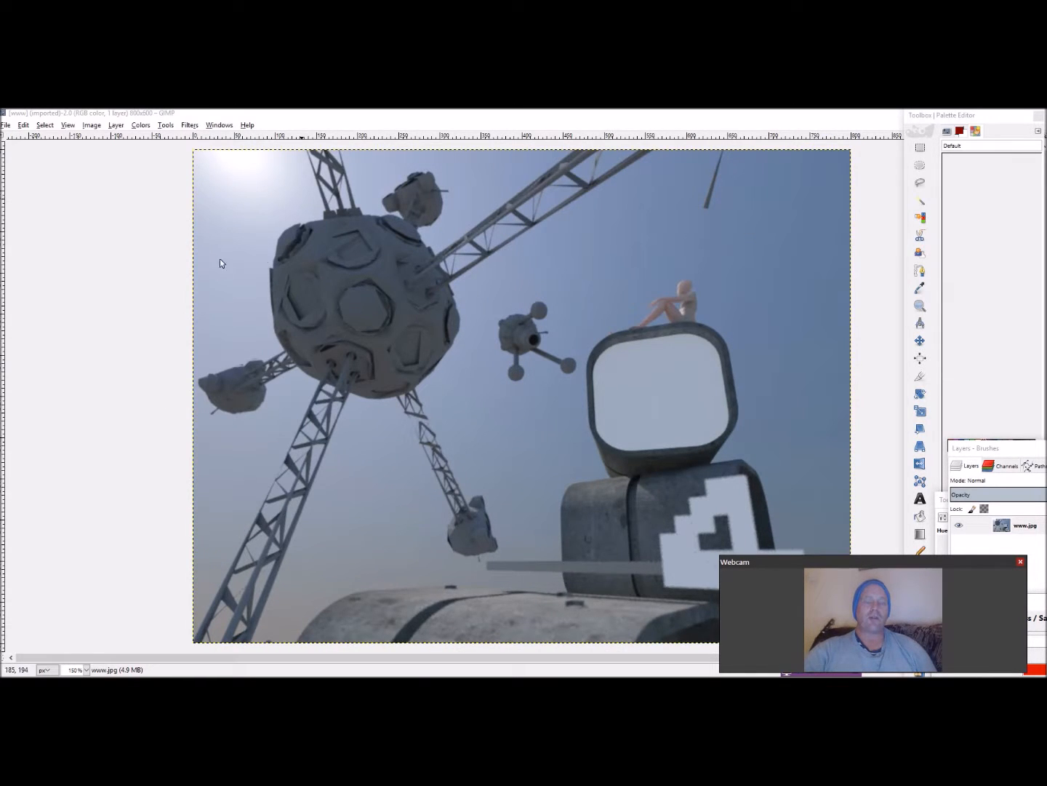
pyautogui.scroll(-1, 437, 428)
pyautogui.scroll(4, 331, 311)
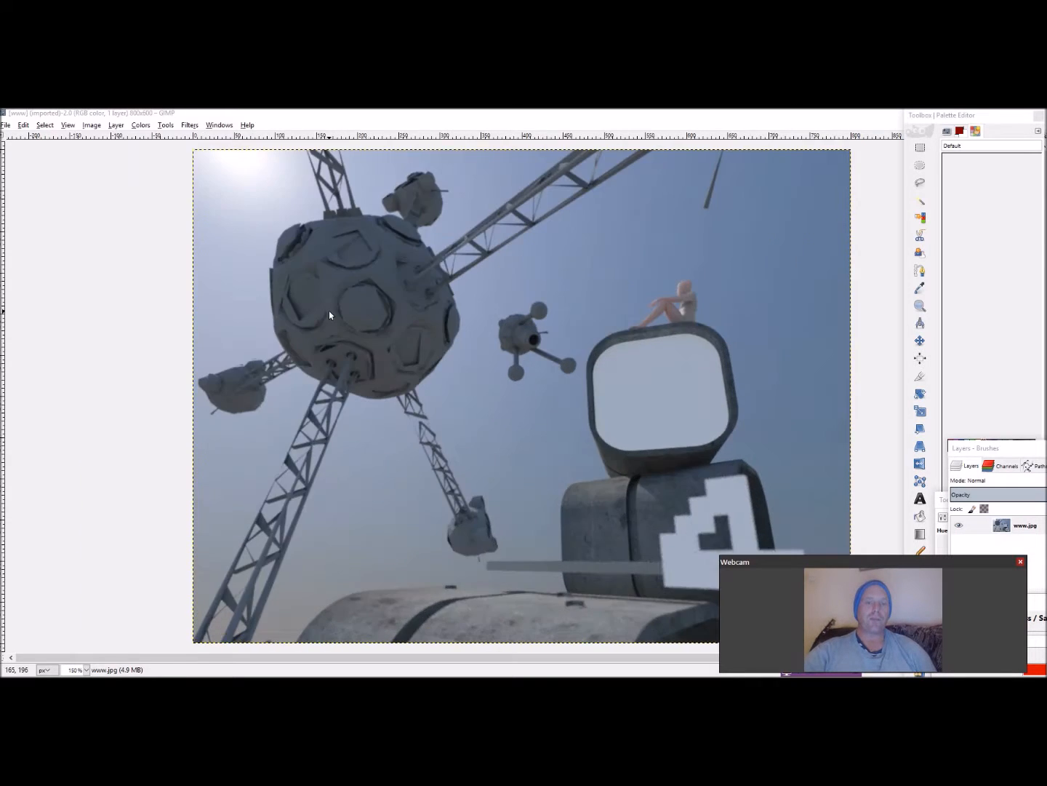
pyautogui.scroll(-4, 342, 307)
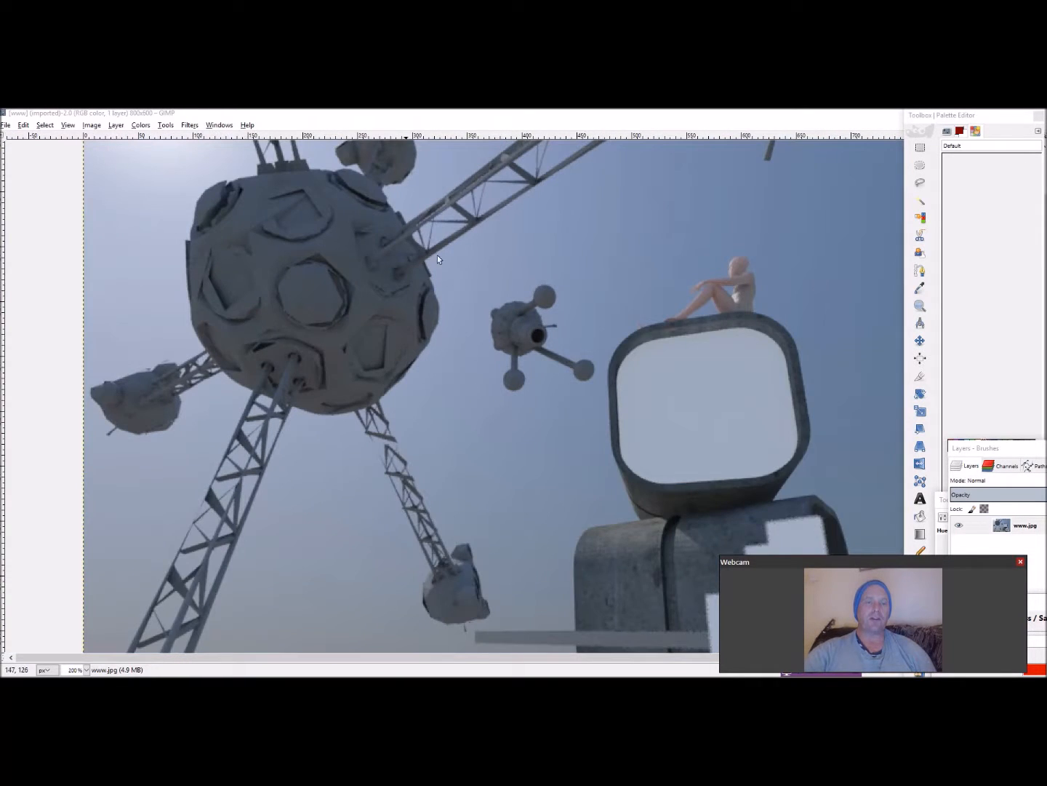
pyautogui.scroll(-1, 443, 331)
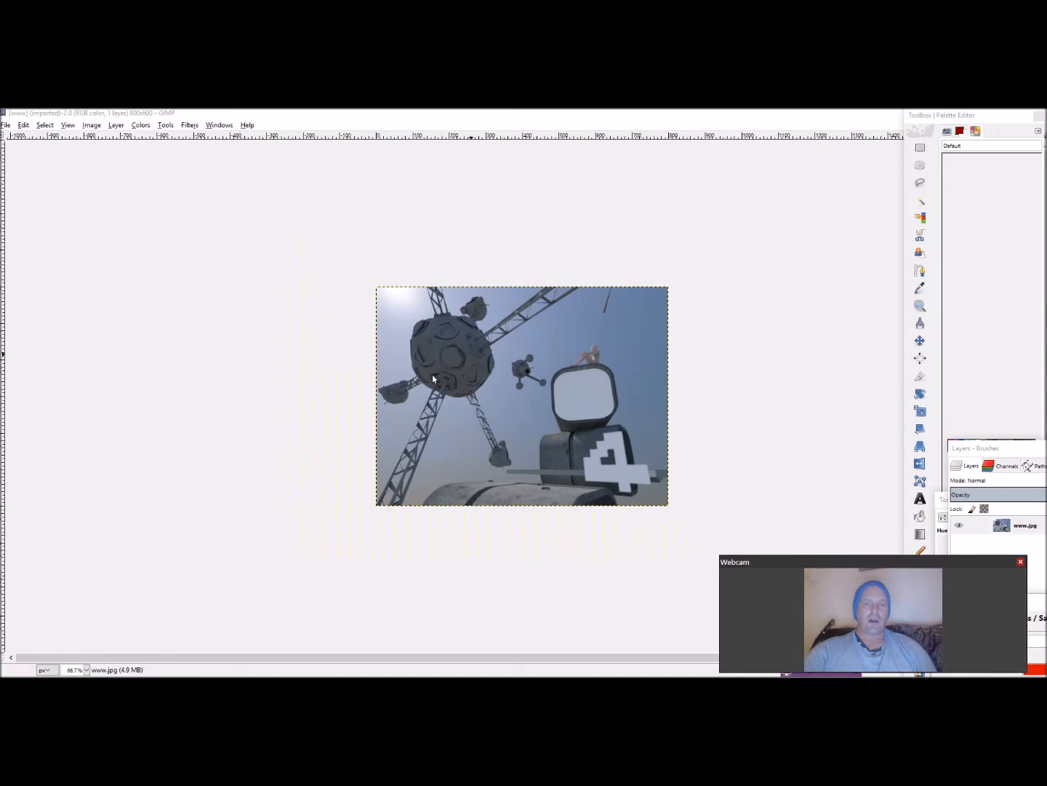
pyautogui.scroll(1, 445, 352)
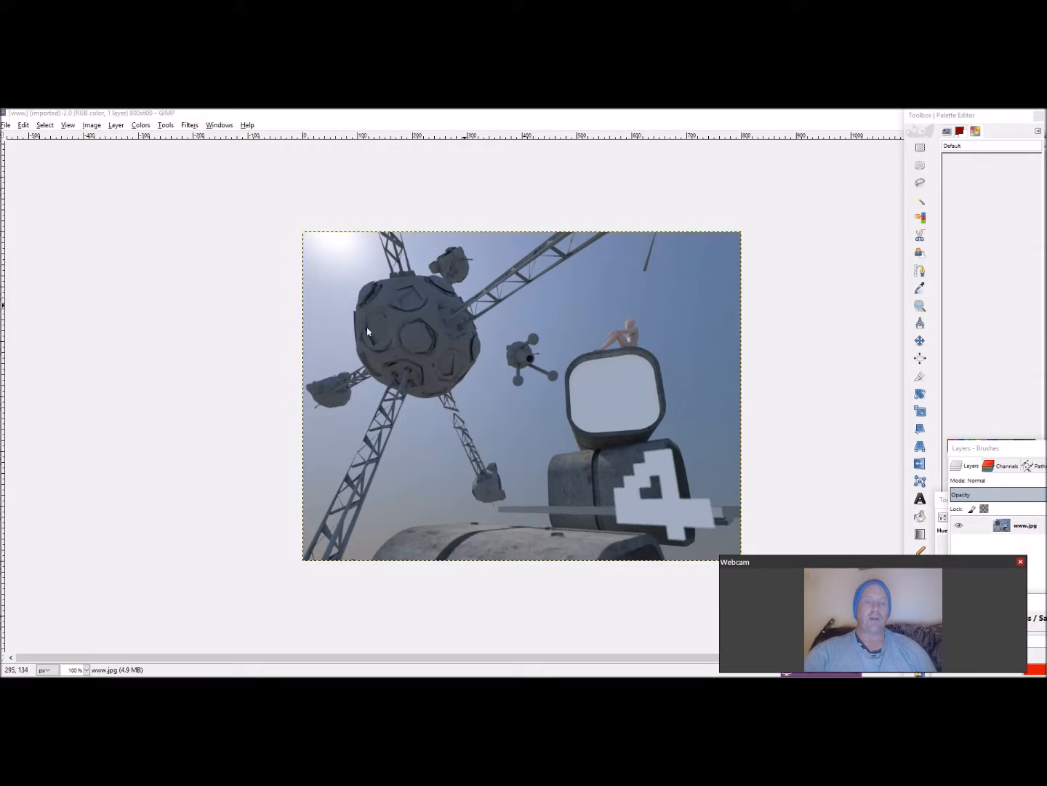
pyautogui.scroll(-1, 407, 327)
pyautogui.scroll(2, 418, 339)
pyautogui.scroll(-1, 419, 339)
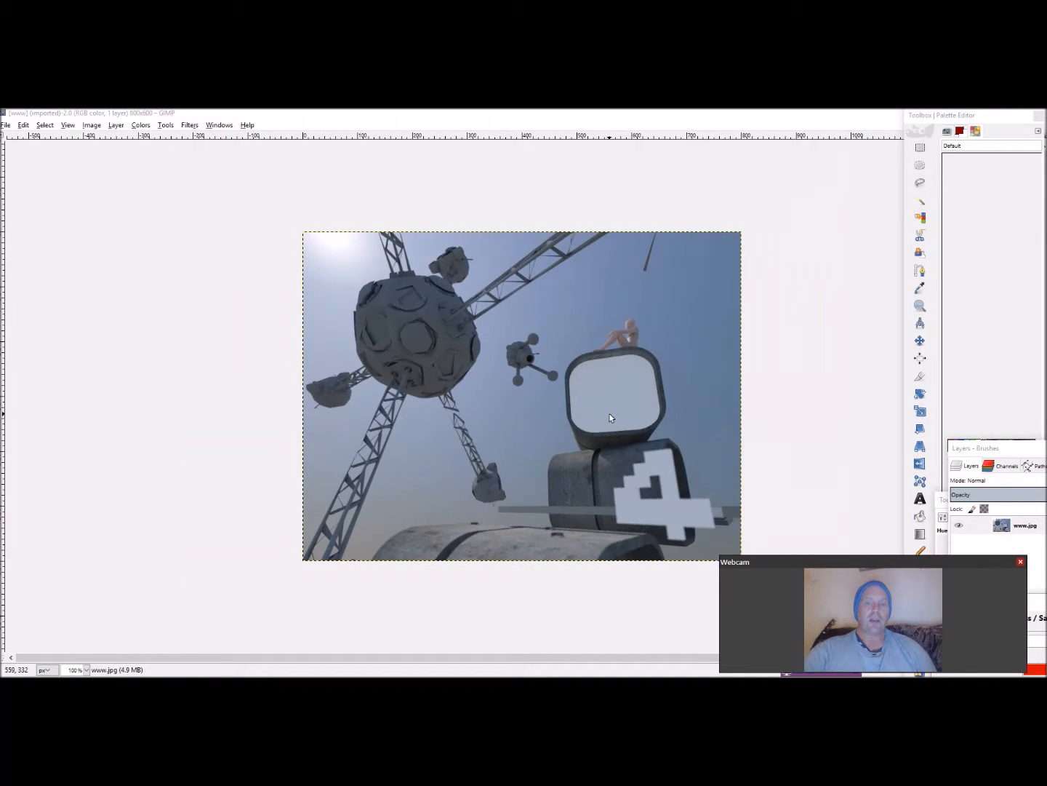
pyautogui.scroll(2, 587, 389)
pyautogui.scroll(-1, 621, 353)
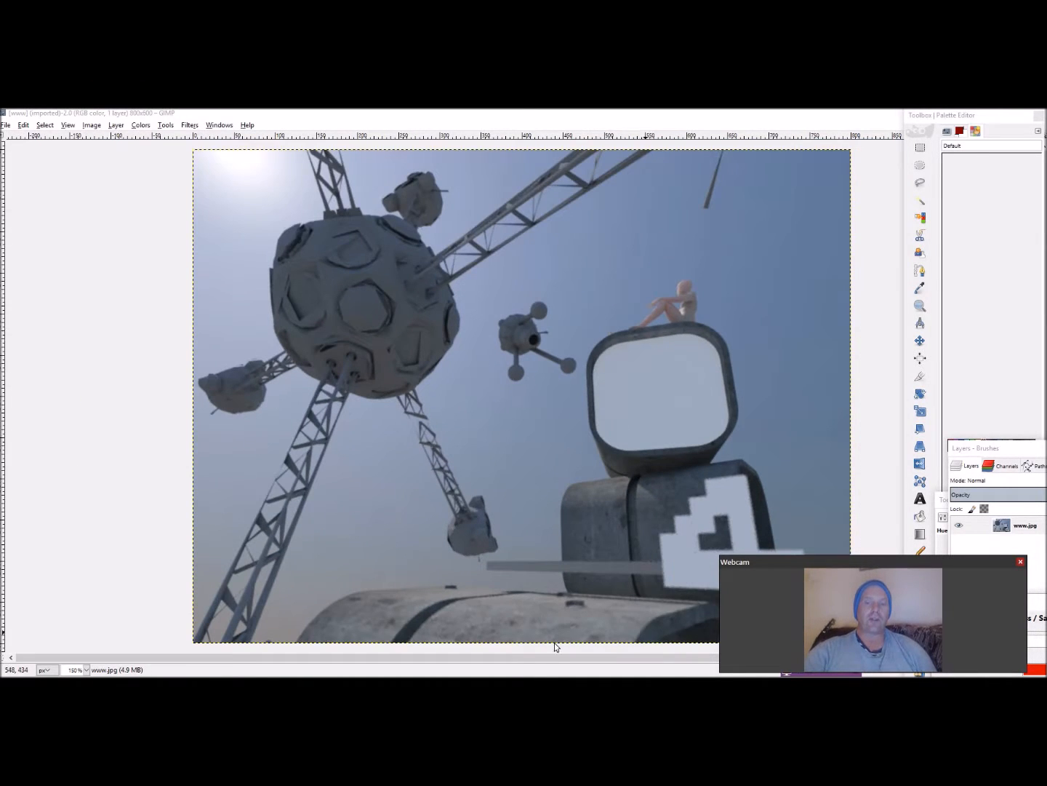
pyautogui.scroll(-1, 578, 535)
pyautogui.scroll(1, 646, 514)
pyautogui.scroll(-3, 499, 363)
pyautogui.scroll(4, 525, 383)
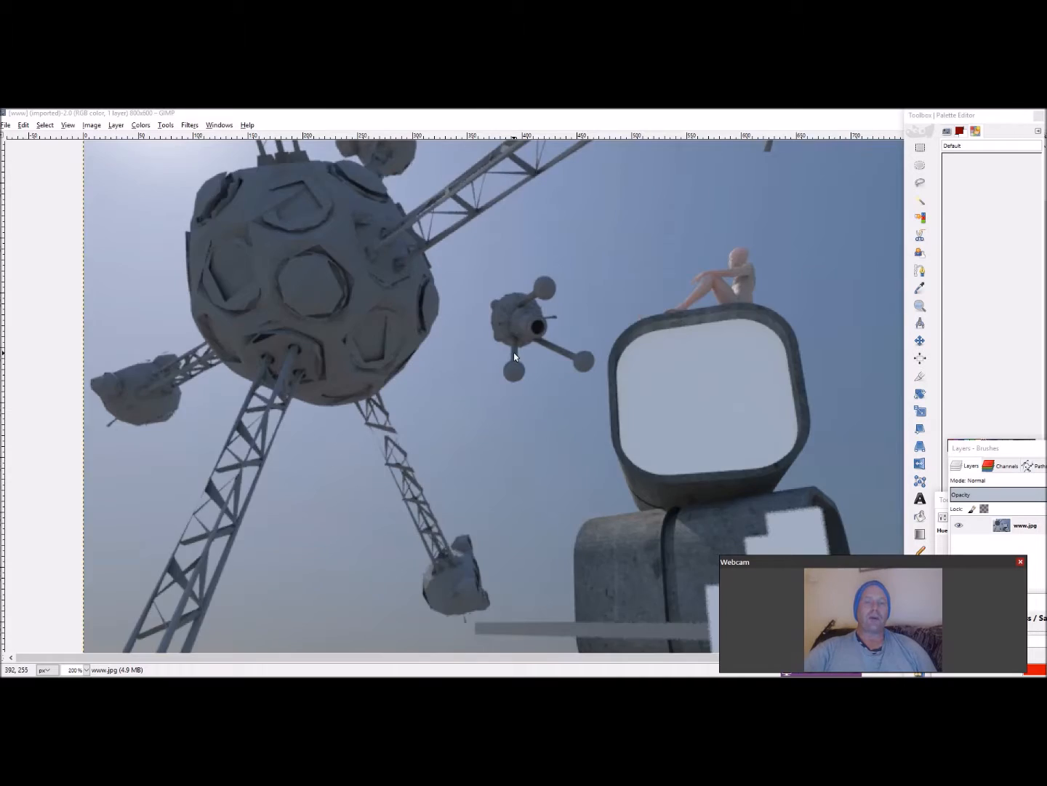
pyautogui.scroll(-2, 514, 352)
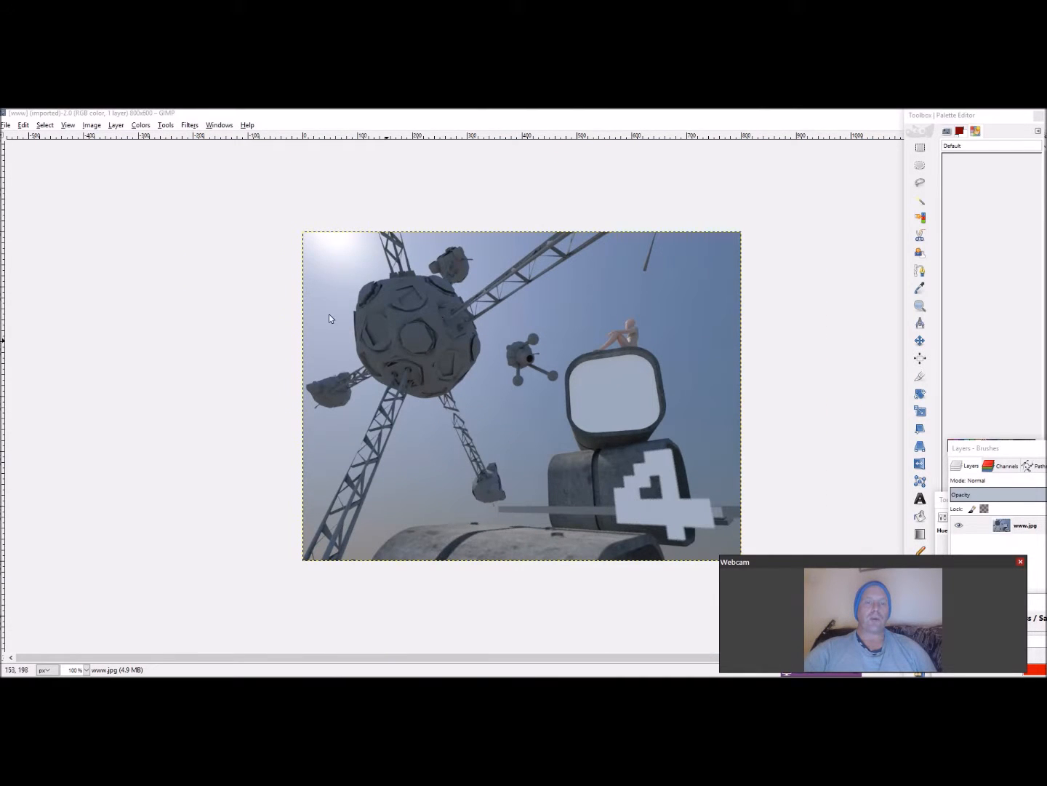
pyautogui.scroll(1, 259, 278)
pyautogui.scroll(-2, 365, 276)
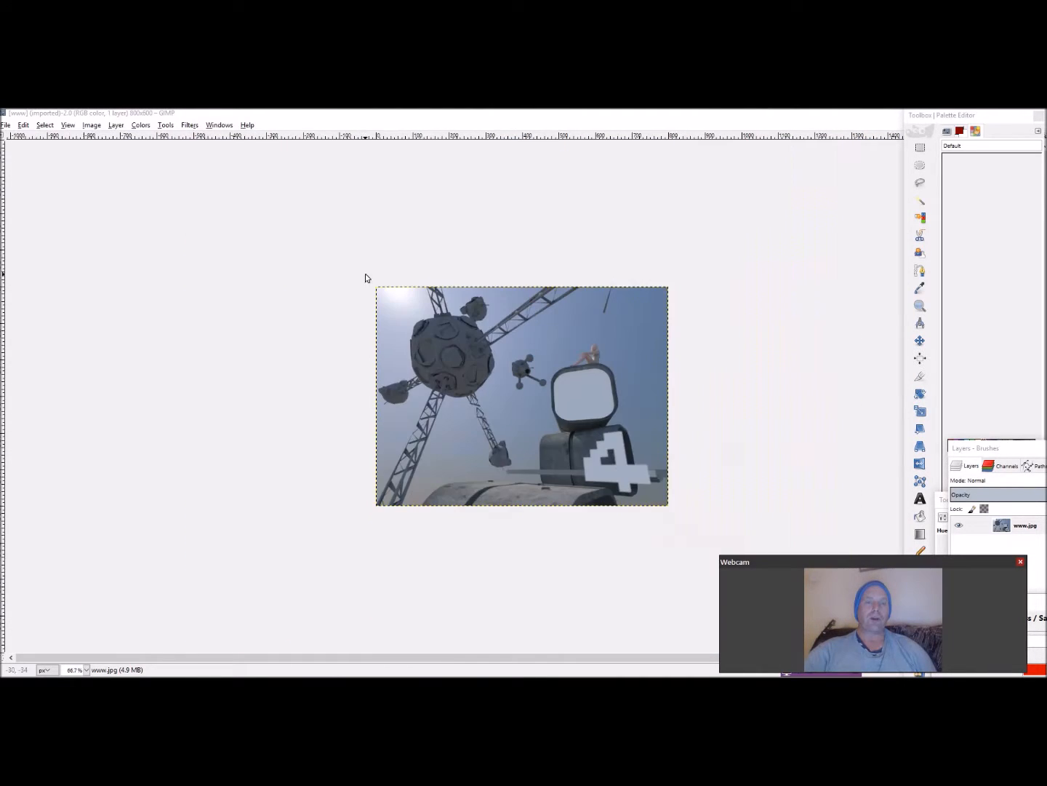
pyautogui.scroll(2, 501, 415)
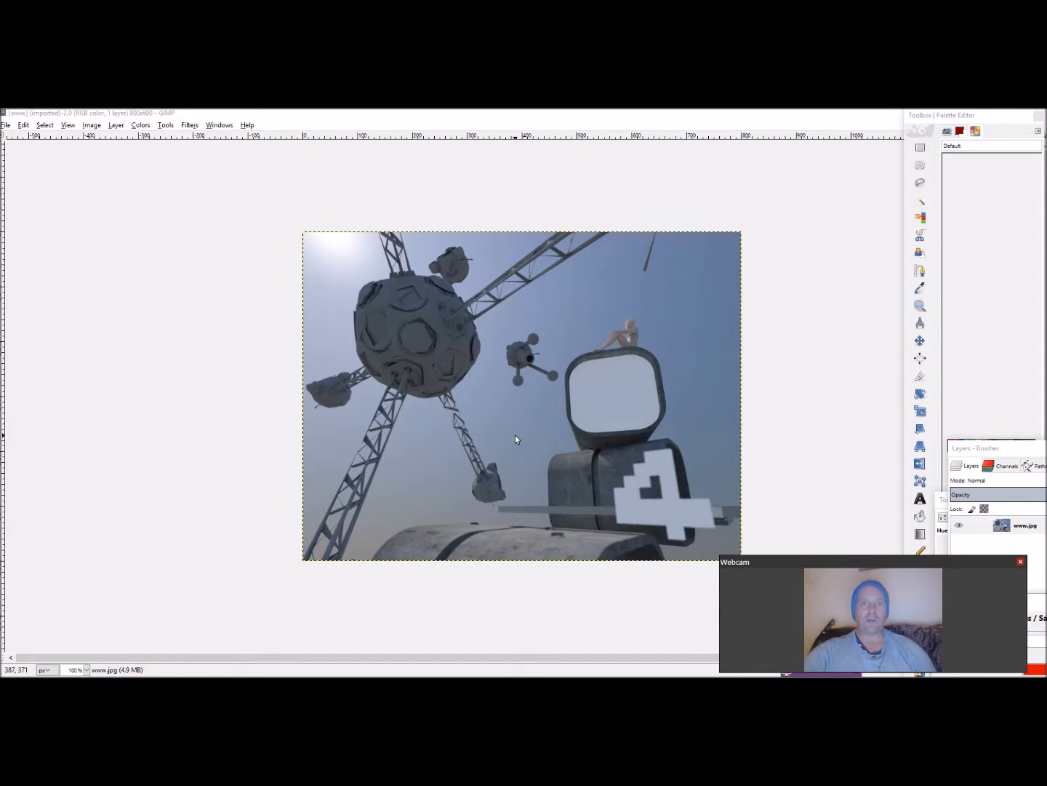
pyautogui.scroll(-1, 398, 394)
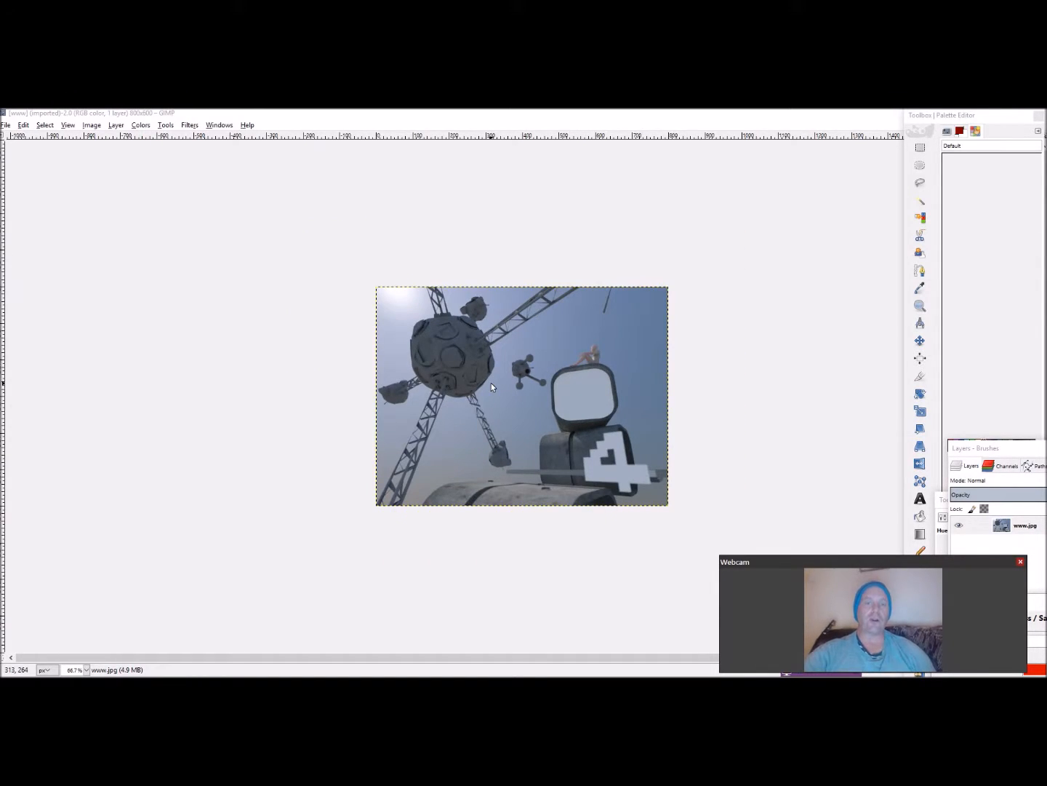
# Step: Examine the seated figure on the rounded block and the small satellite beside it, up close and within the whole render
pyautogui.scroll(1, 464, 411)
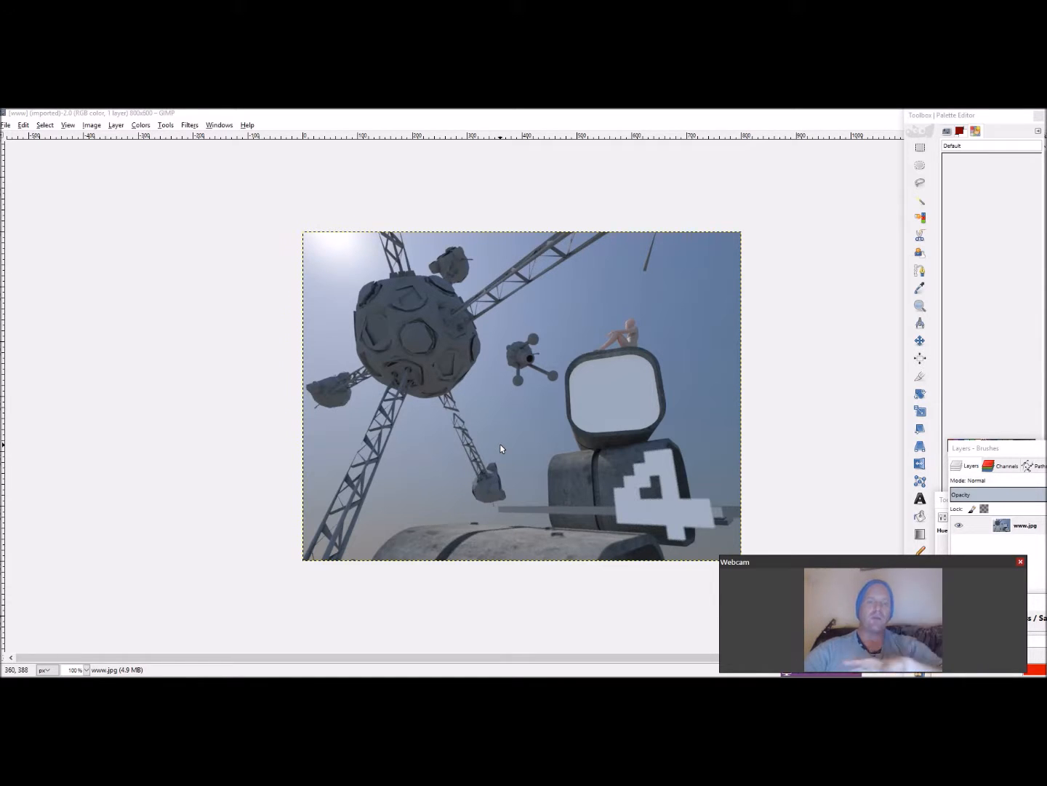
pyautogui.scroll(-2, 577, 377)
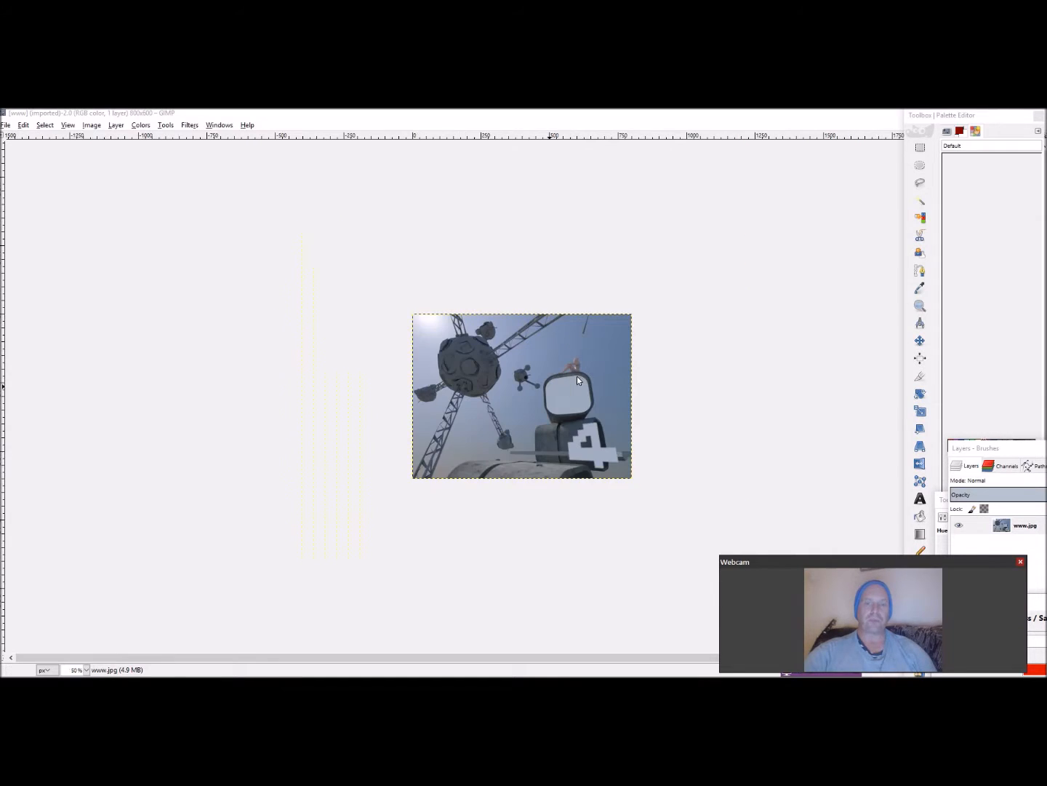
pyautogui.scroll(1, 577, 376)
pyautogui.scroll(2, 507, 336)
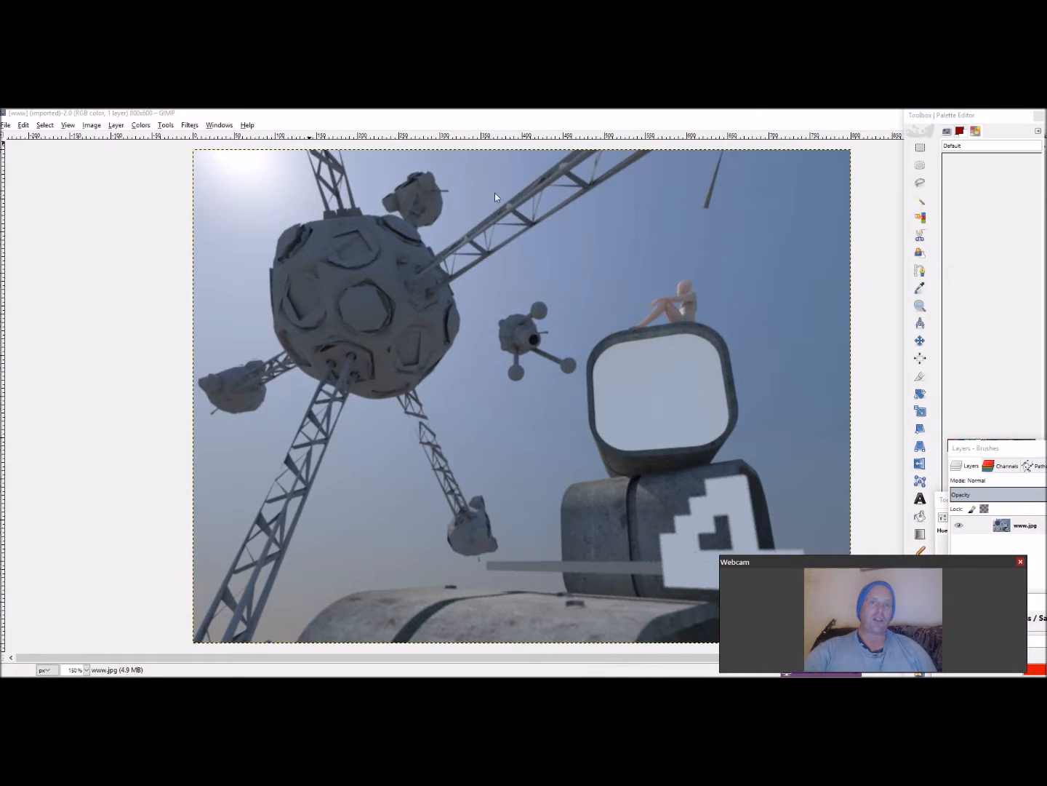
pyautogui.scroll(3, 645, 275)
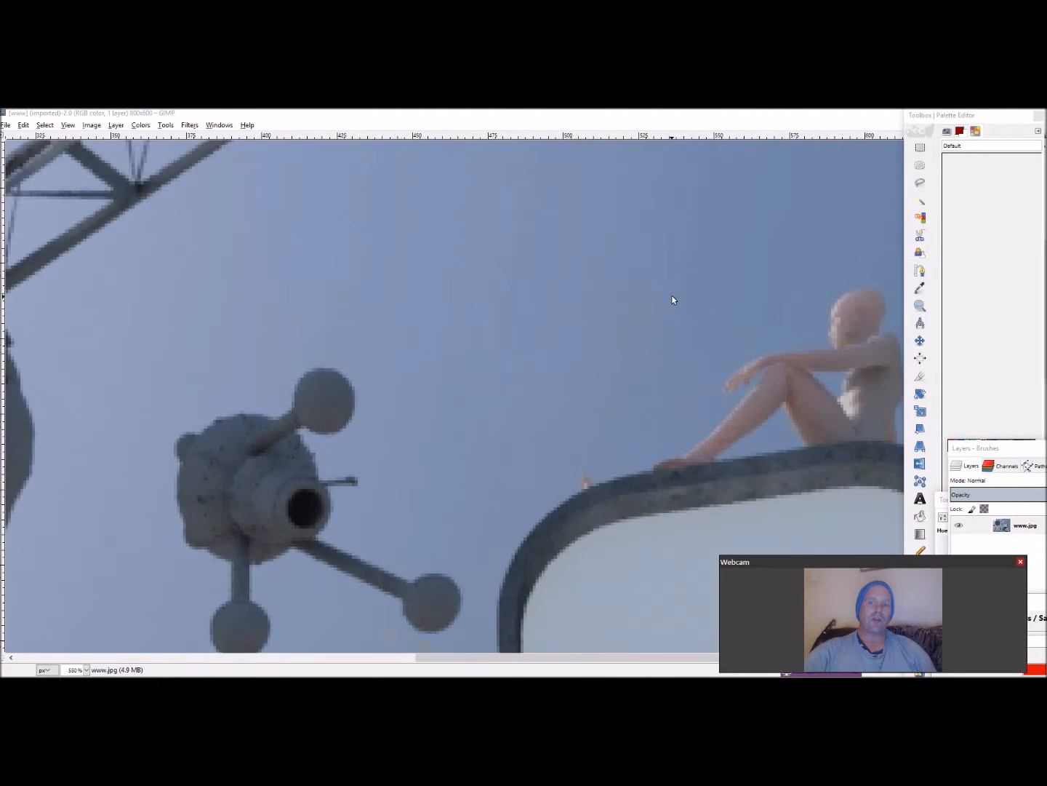
pyautogui.scroll(-3, 649, 336)
pyautogui.scroll(2, 678, 368)
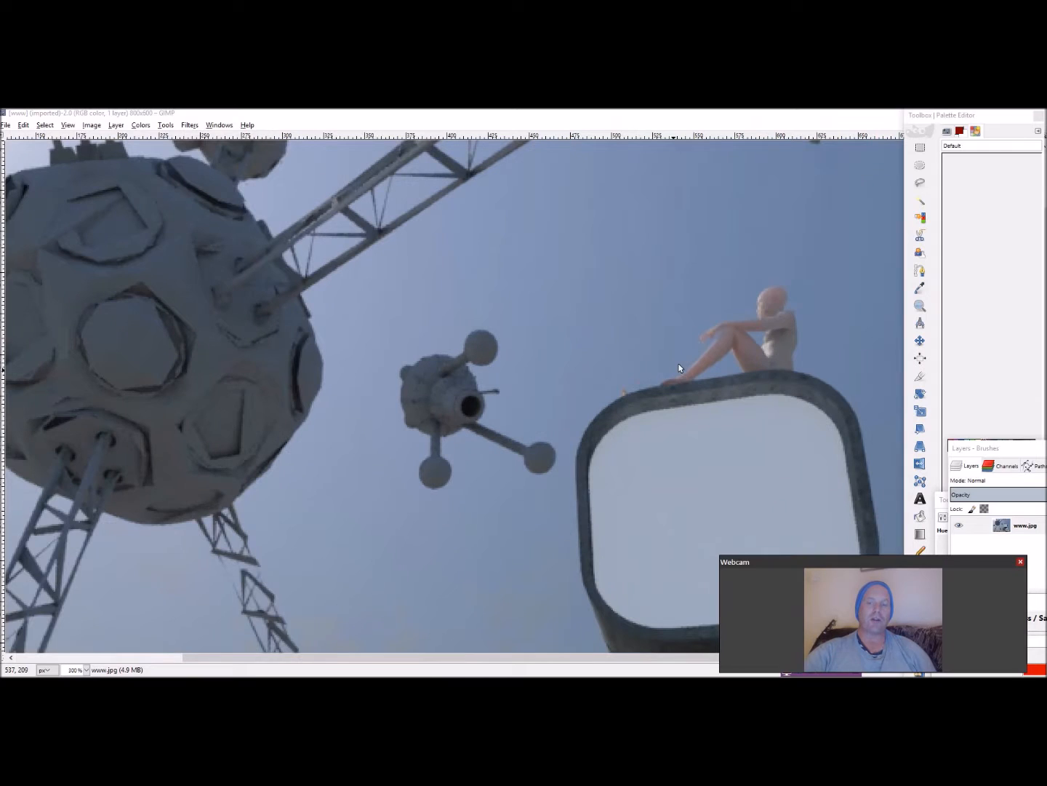
pyautogui.scroll(-3, 644, 430)
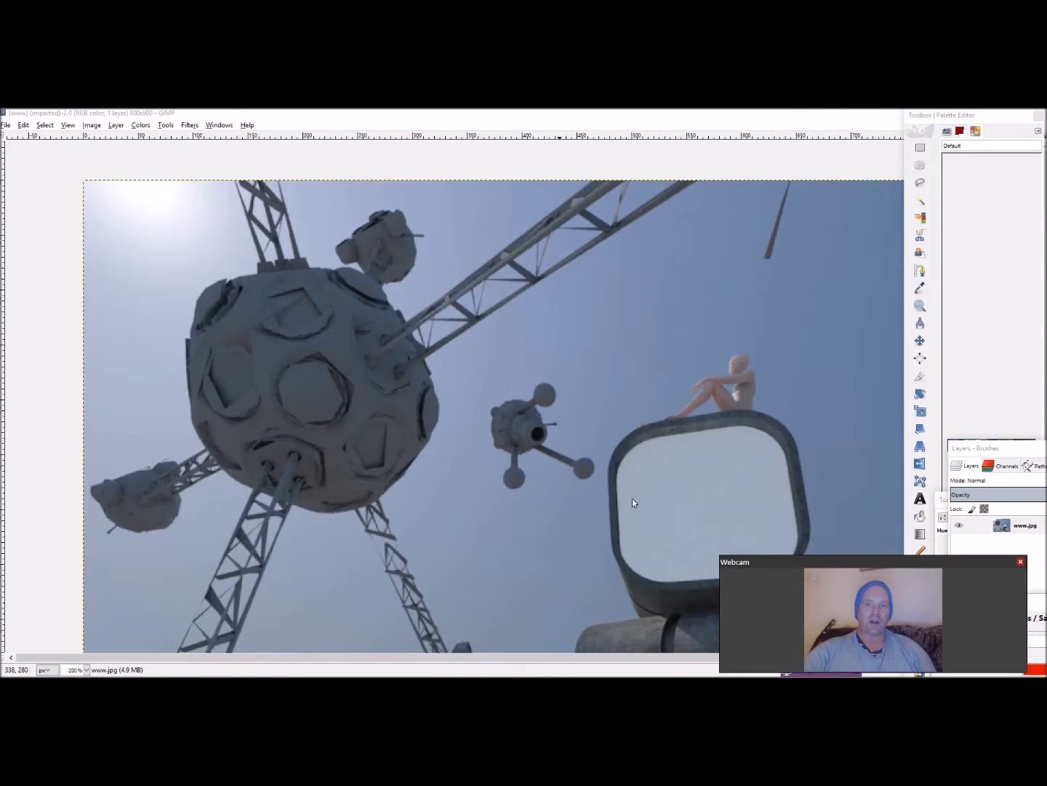
pyautogui.scroll(4, 651, 390)
pyautogui.scroll(-2, 490, 388)
pyautogui.scroll(1, 490, 387)
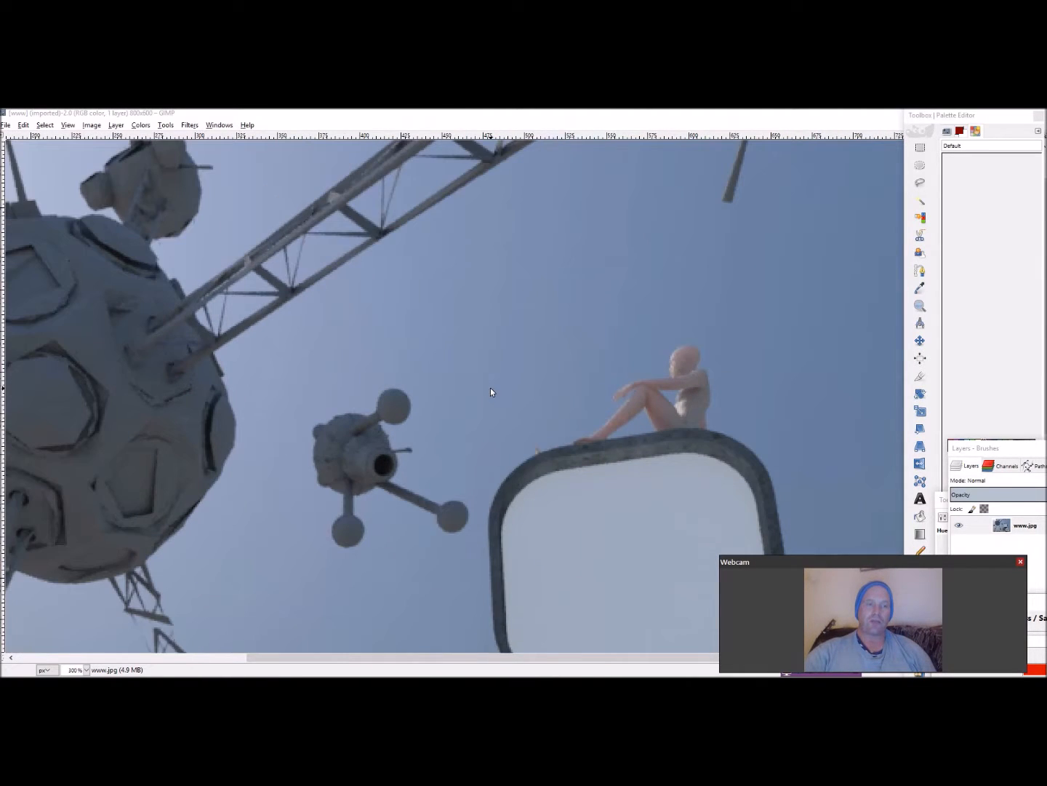
pyautogui.scroll(-1, 284, 438)
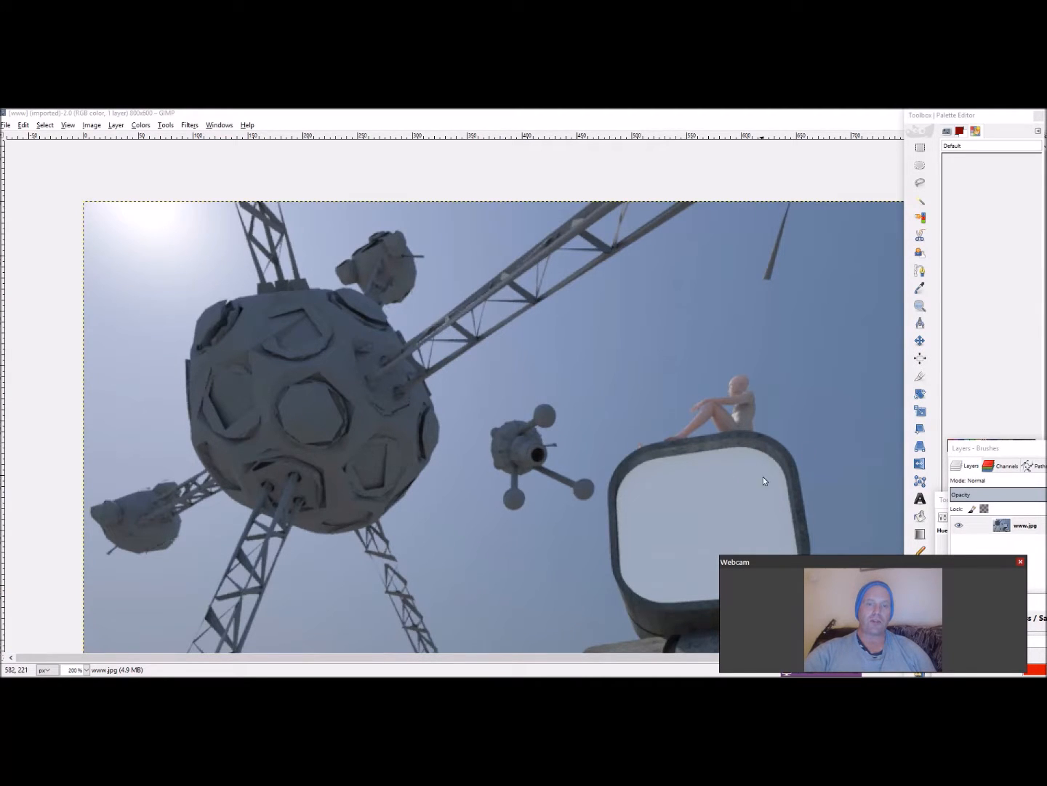
pyautogui.scroll(-2, 450, 470)
pyautogui.scroll(1, 454, 470)
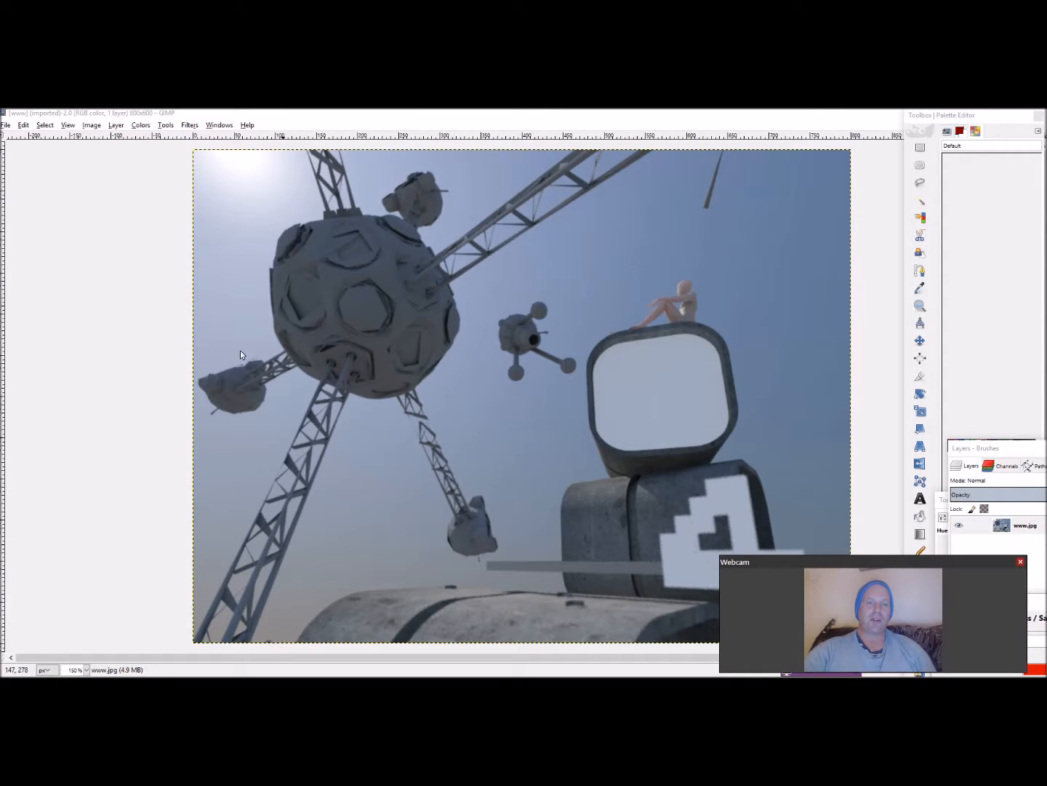
pyautogui.scroll(-1, 374, 361)
pyautogui.scroll(1, 451, 382)
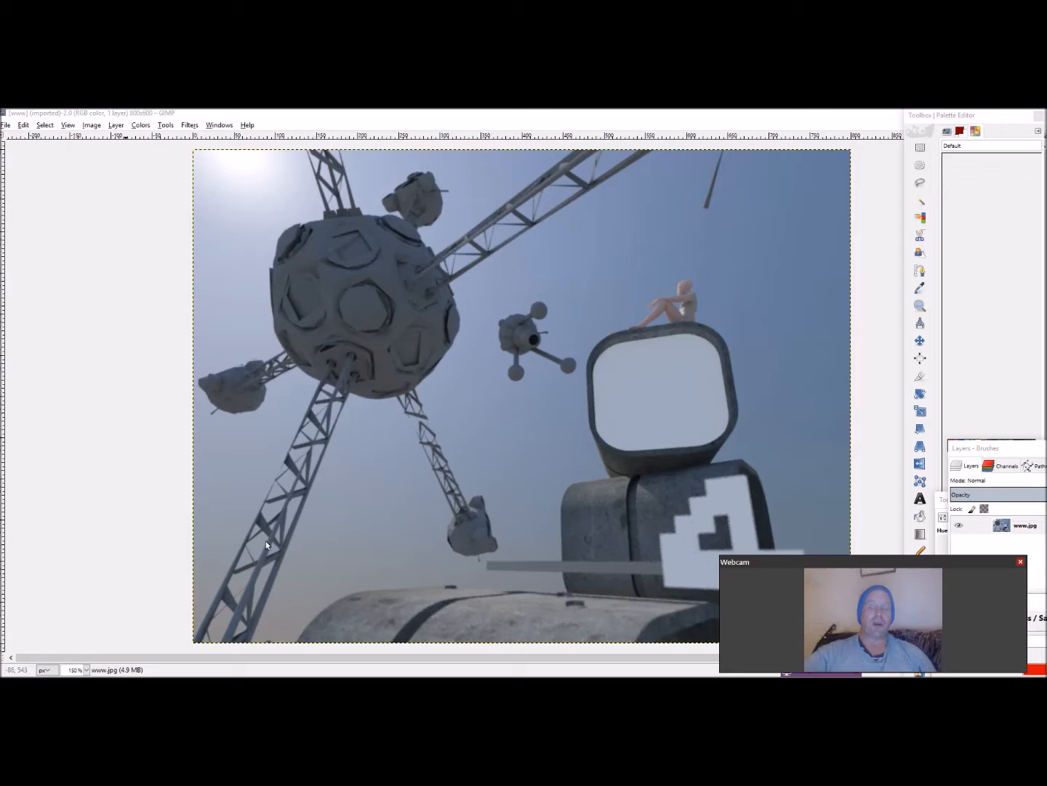
pyautogui.press('-')
pyautogui.press('-')
pyautogui.press('+')
pyautogui.press('+')
pyautogui.press('-')
pyautogui.press('-')
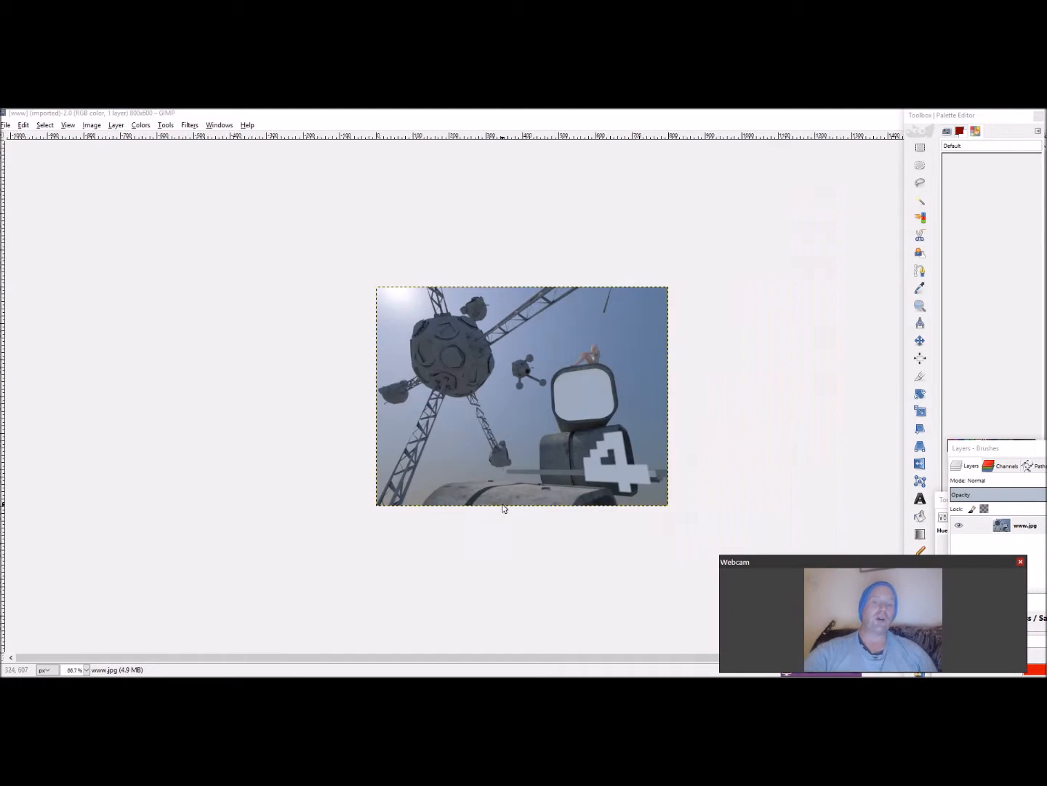
pyautogui.press('+')
pyautogui.press('+')
pyautogui.press('+')
pyautogui.press('-')
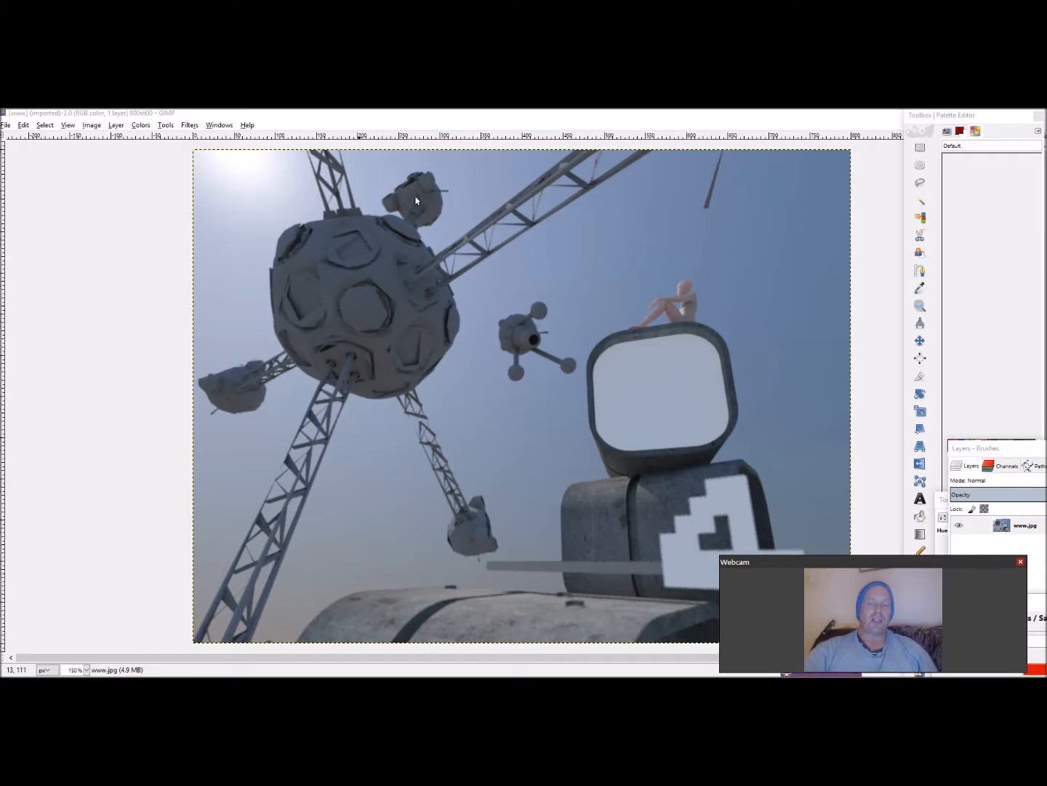
pyautogui.press('-')
pyautogui.press('-')
pyautogui.press('-')
pyautogui.press('+')
pyautogui.press('+')
pyautogui.press('+')
pyautogui.press('-')
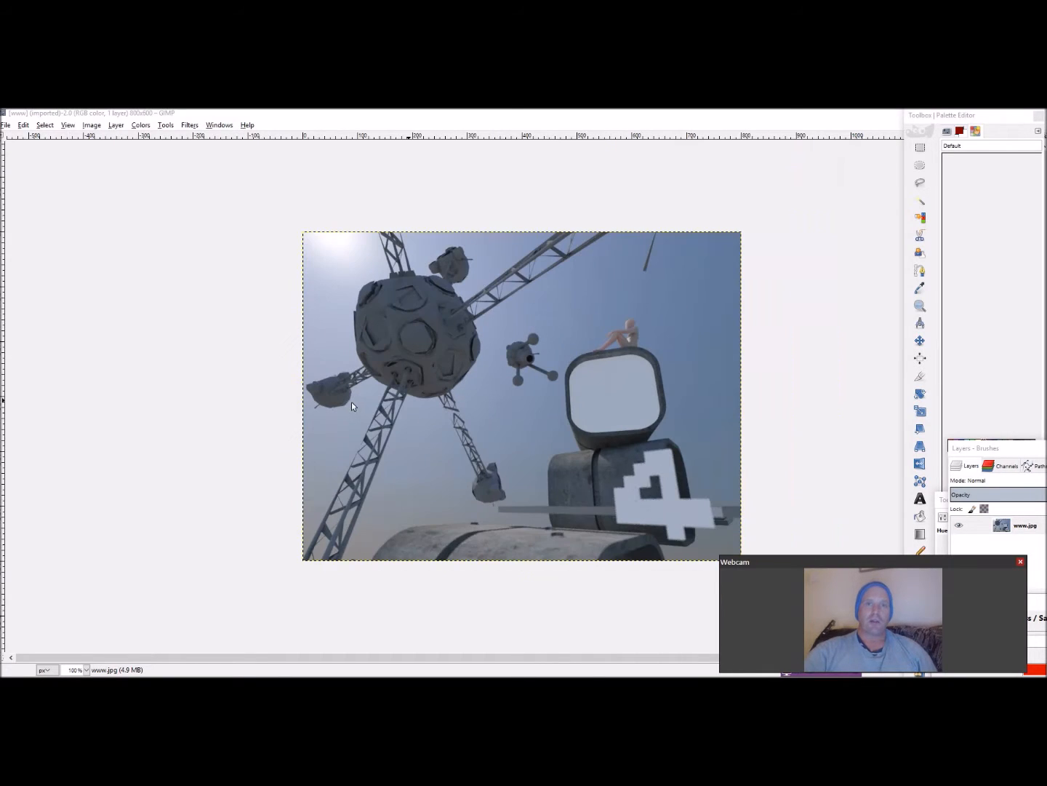
pyautogui.press('+')
pyautogui.press('+')
pyautogui.press('-')
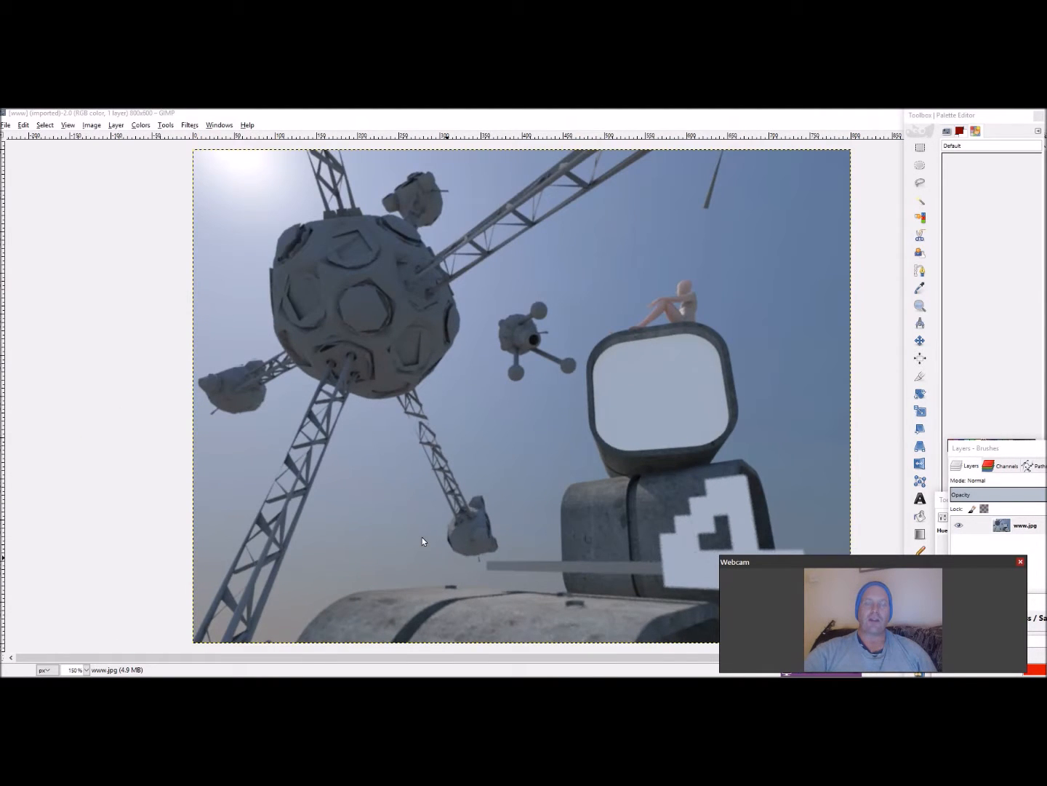
pyautogui.press('-')
pyautogui.press('-')
pyautogui.press('-')
pyautogui.press('+')
pyautogui.press('+')
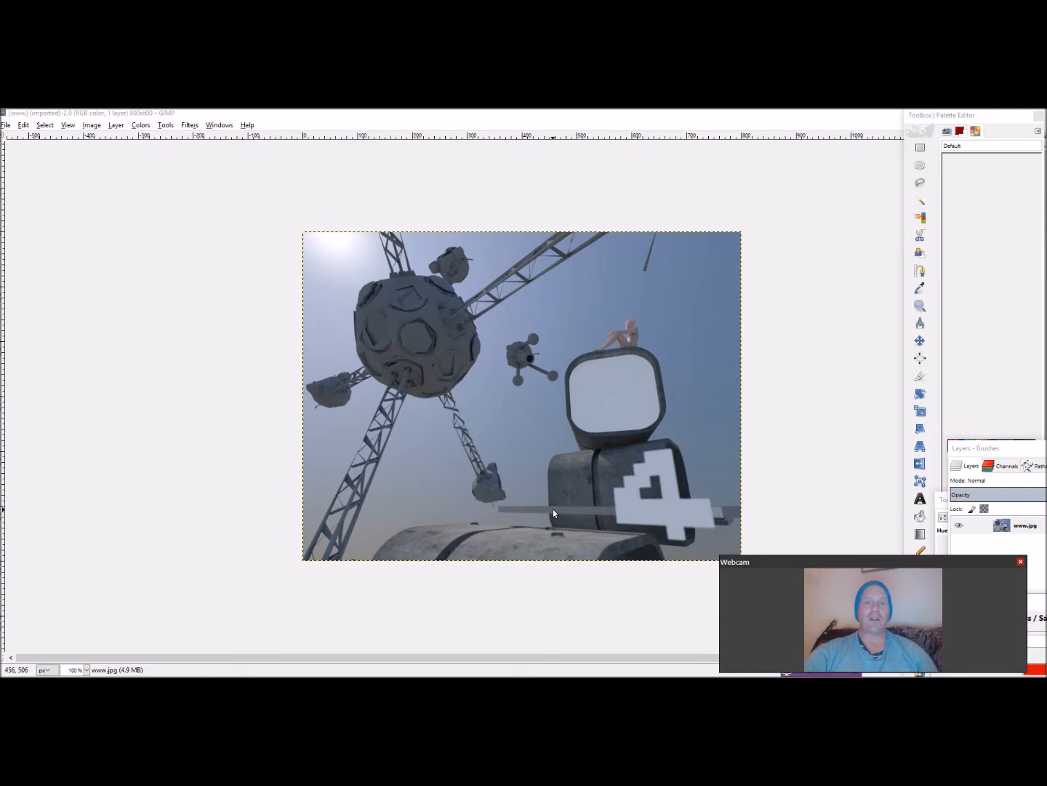
pyautogui.press('2')
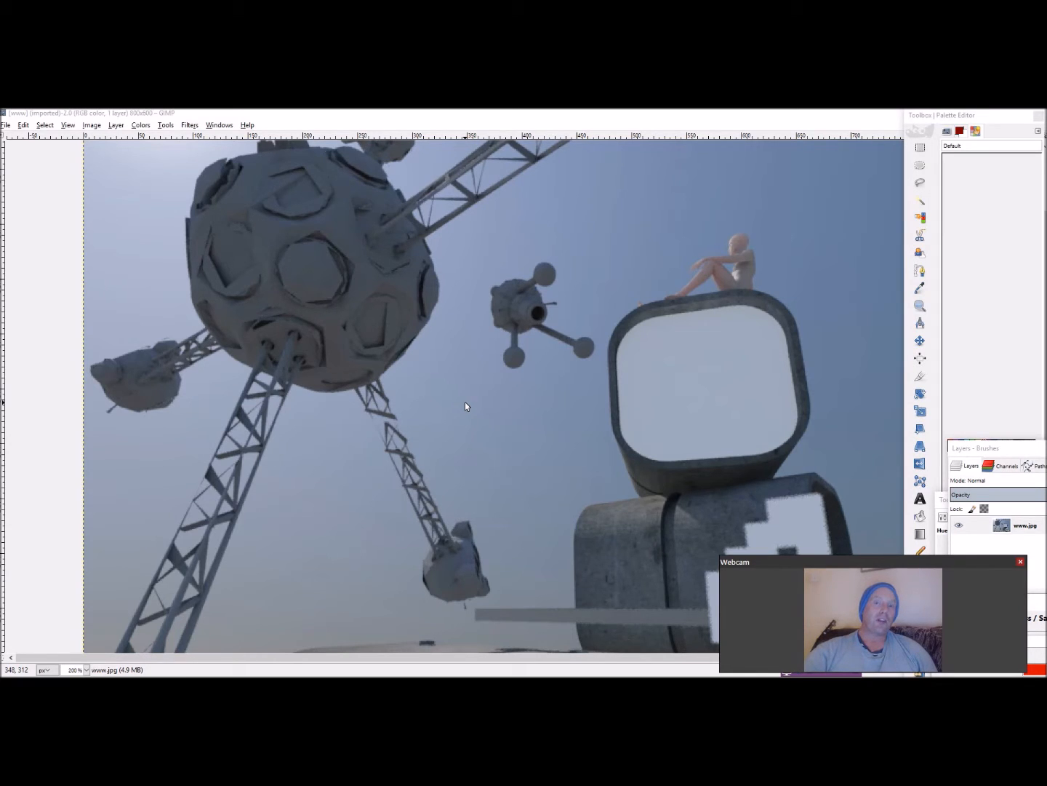
pyautogui.press('-')
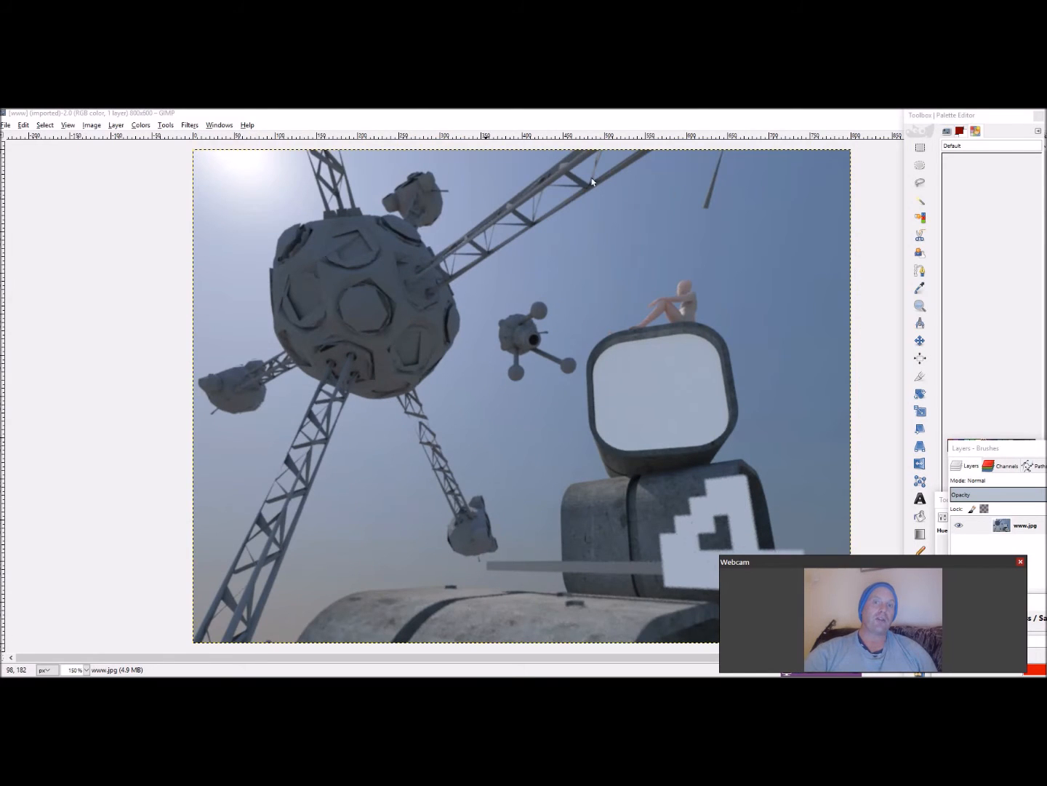